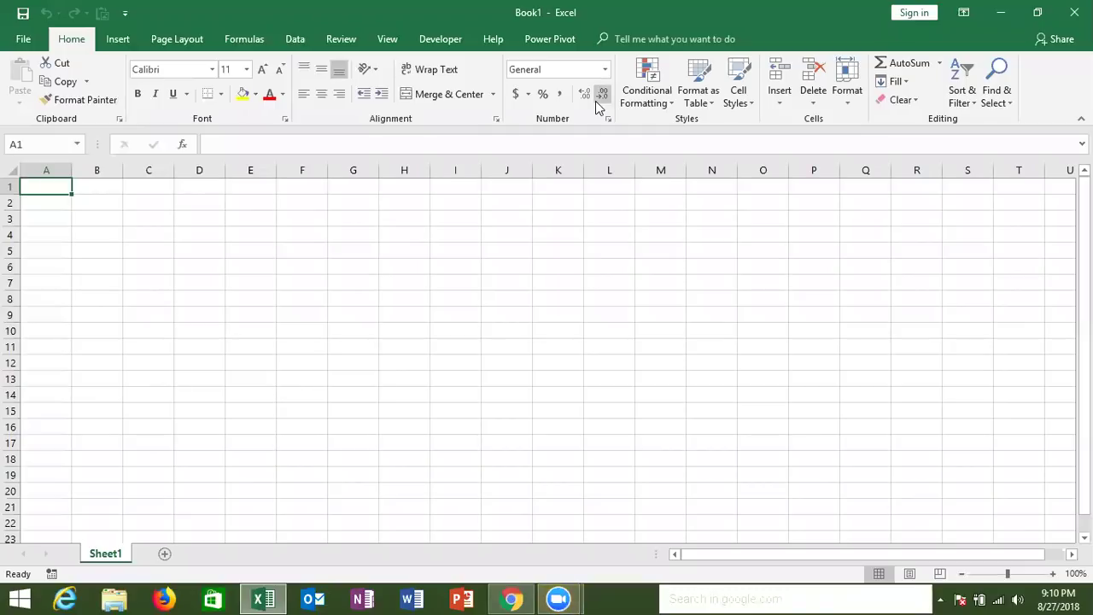
# Step: Enter =RANDBETWEEN(10,90) in A1 and fill it across and down through A1:N17
pyautogui.write('=ra')
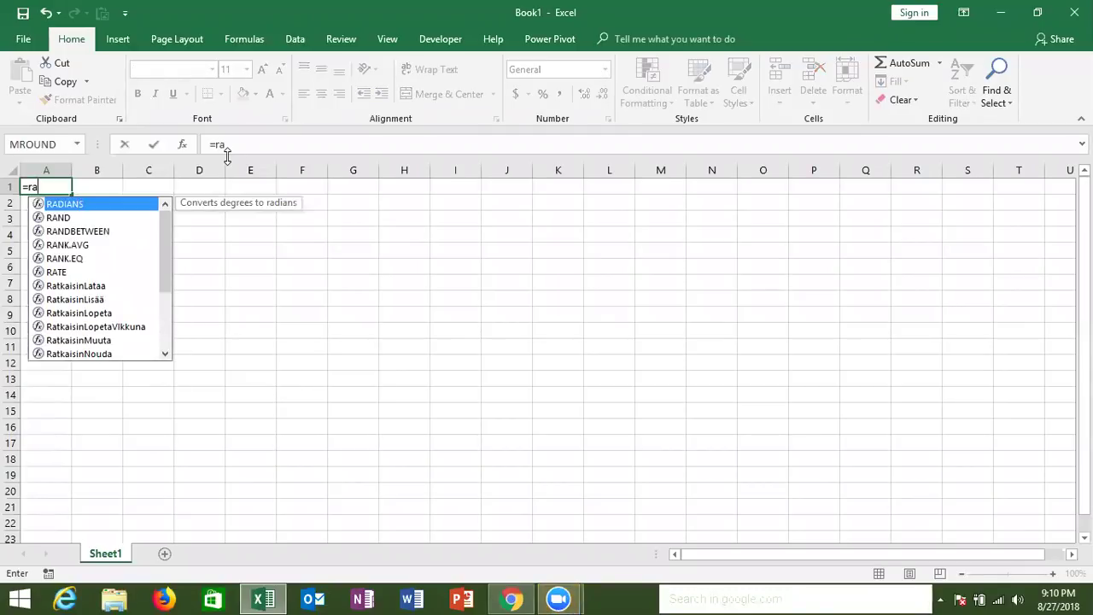
pyautogui.press('Down')
pyautogui.press('Down')
pyautogui.press('Tab')
pyautogui.write('10,90')
pyautogui.hotkey('ctrl', 'Return')
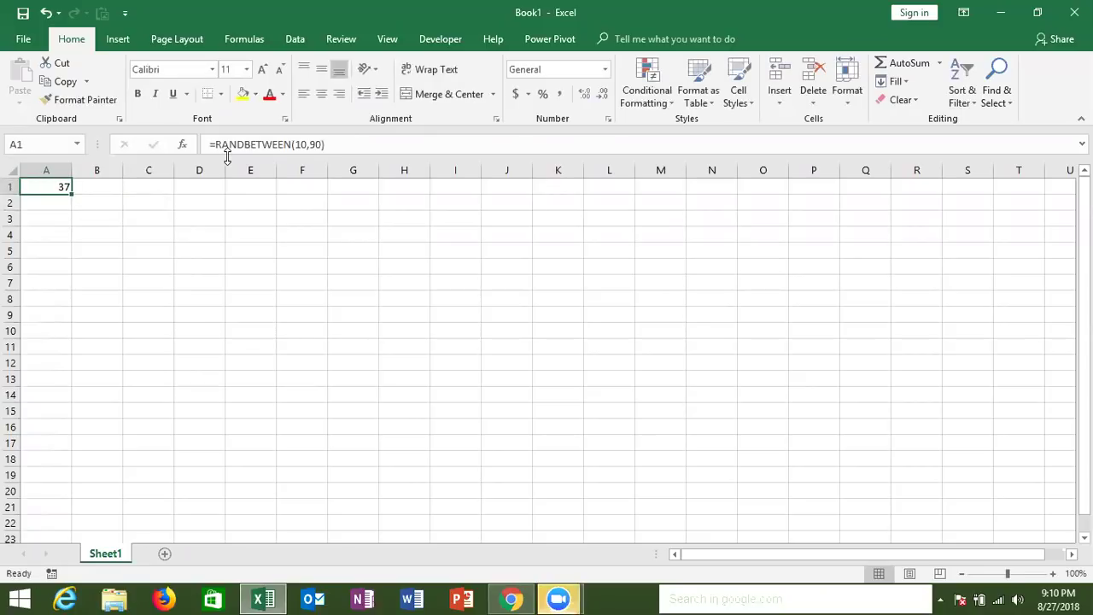
pyautogui.hotkey('shift', 'Right')
pyautogui.hotkey('shift', 'Right')
pyautogui.hotkey('shift', 'Right')
pyautogui.hotkey('shift', 'Right')
pyautogui.hotkey('shift', 'Right')
pyautogui.hotkey('shift', 'Right')
pyautogui.hotkey('shift', 'Right')
pyautogui.hotkey('shift', 'Down')
pyautogui.hotkey('shift', 'Down')
pyautogui.hotkey('shift', 'Down')
pyautogui.hotkey('shift', 'Down')
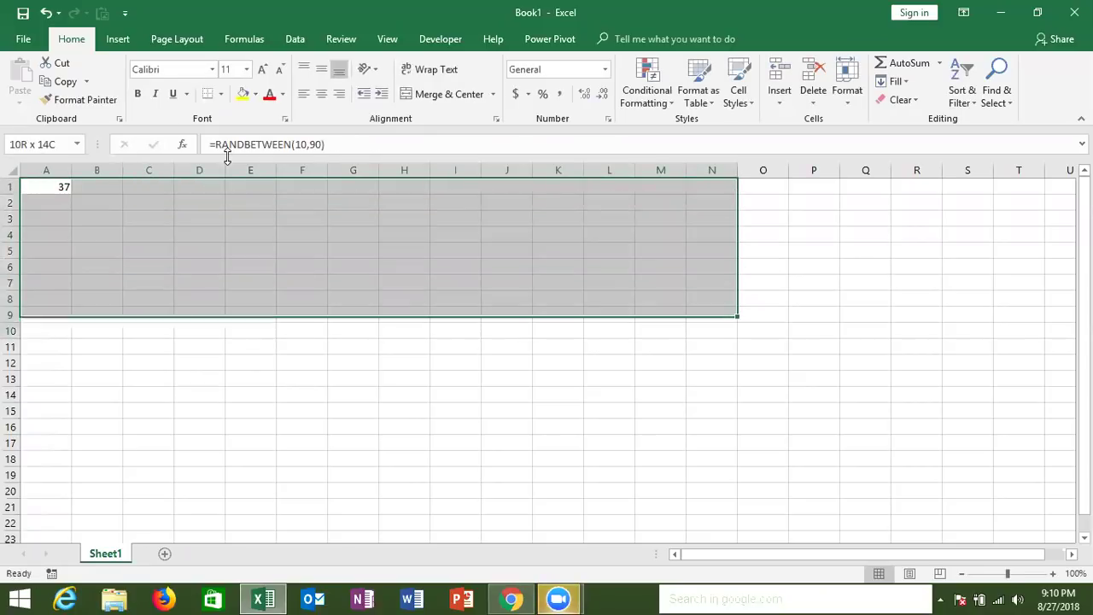
pyautogui.hotkey('shift', 'Down')
pyautogui.hotkey('shift', 'Down')
pyautogui.hotkey('shift', 'Down')
pyautogui.hotkey('ctrl', 'r')
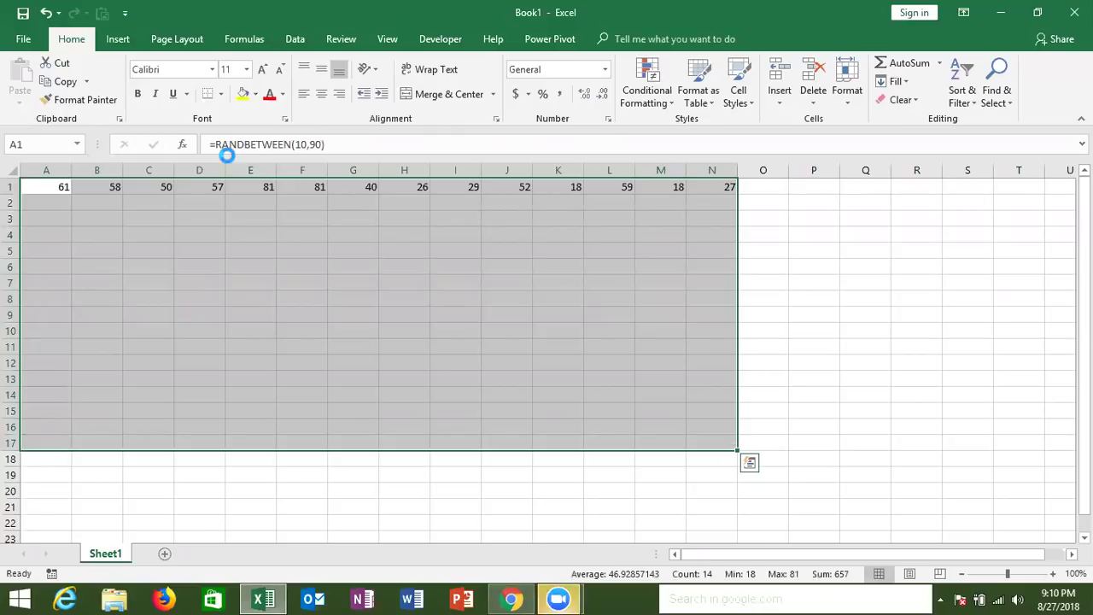
pyautogui.hotkey('ctrl', 'd')
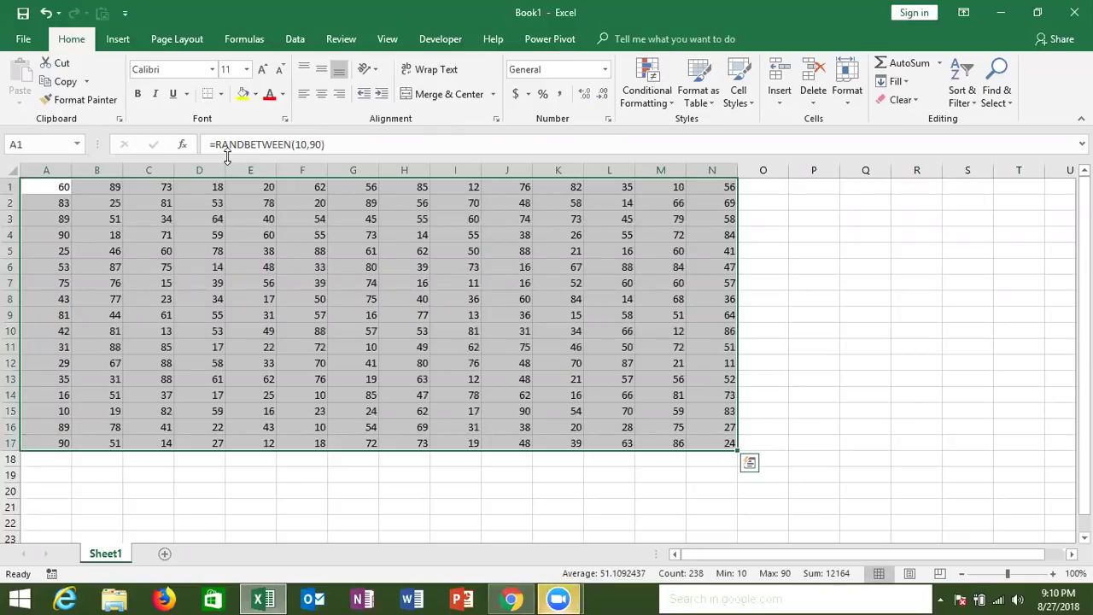
# Step: Copy A1:N17 and paste it back as fixed values
pyautogui.hotkey('ctrl', 'c')
pyautogui.click(77, 99)
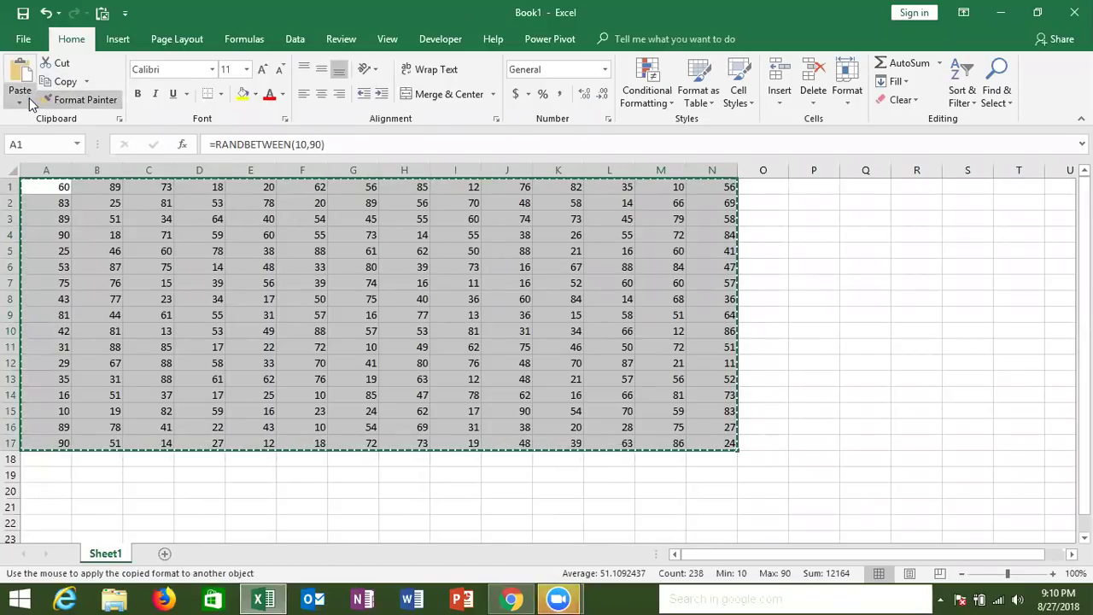
pyautogui.click(21, 102)
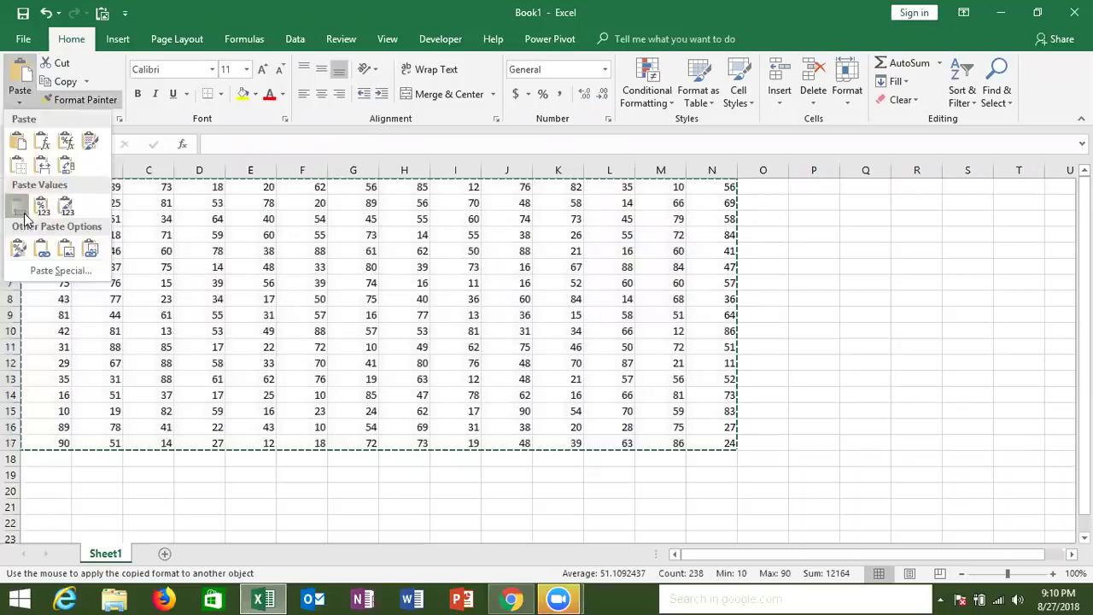
pyautogui.click(41, 206)
pyautogui.click(136, 249)
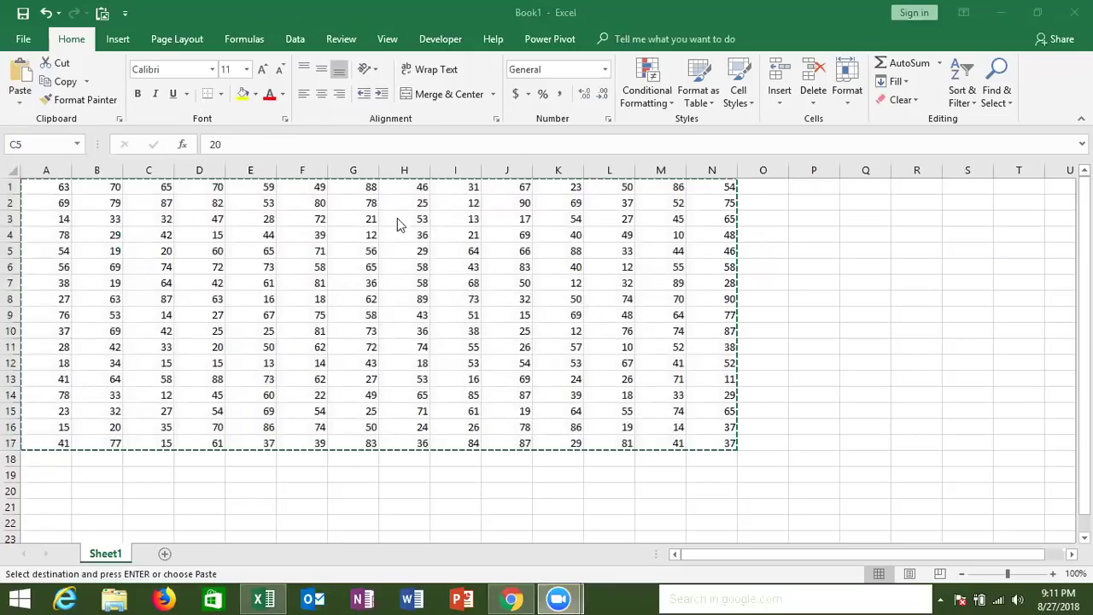
pyautogui.press('Escape')
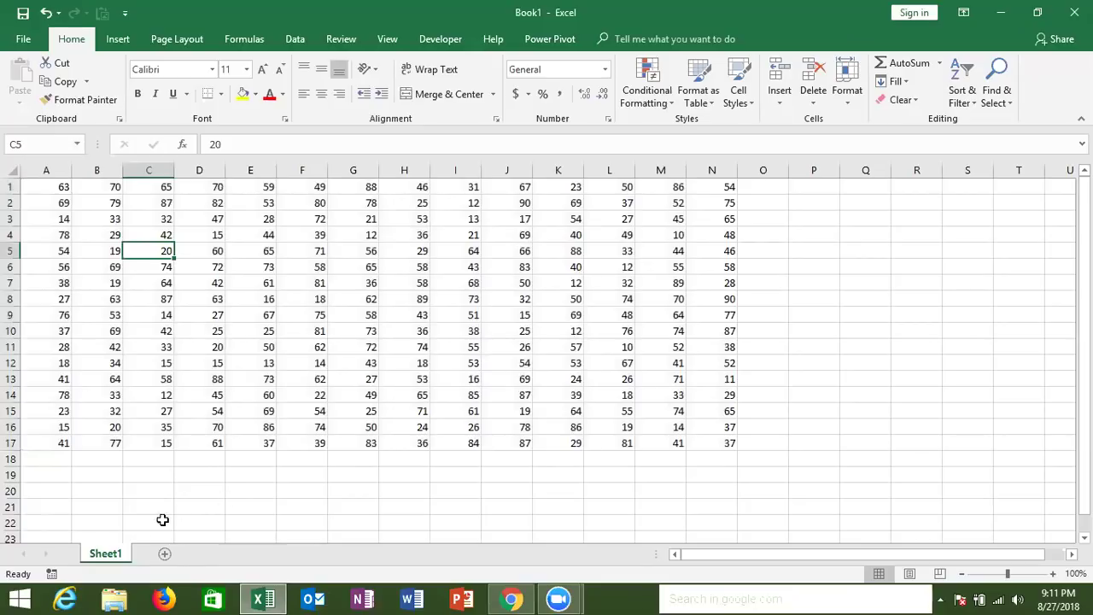
# Step: Protect Sheet1 with a password, re-entering it in the confirmation box
pyautogui.rightClick(115, 556)
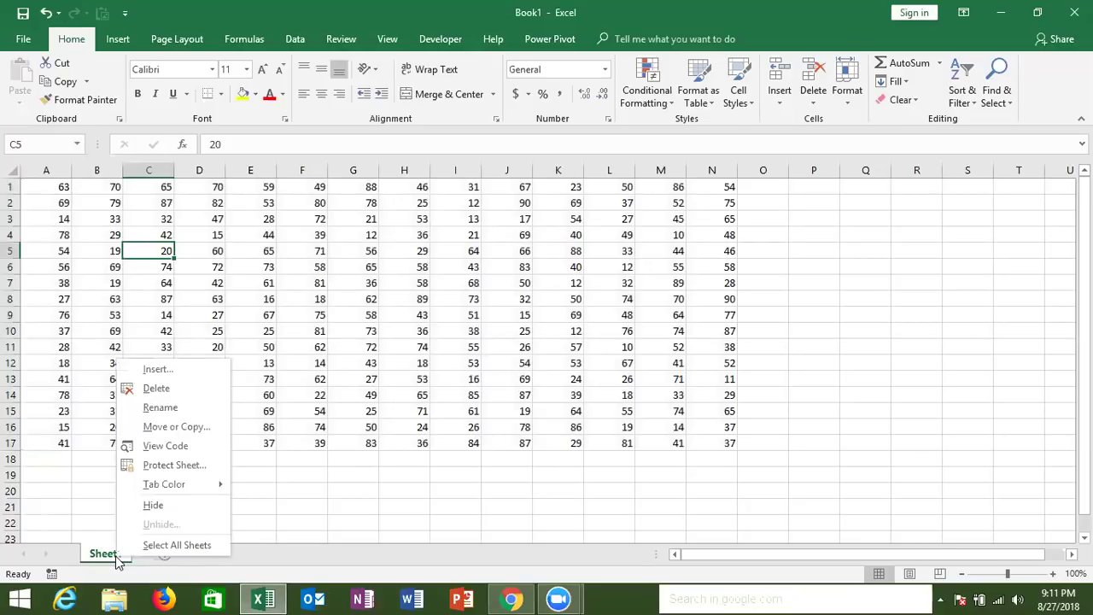
pyautogui.click(161, 467)
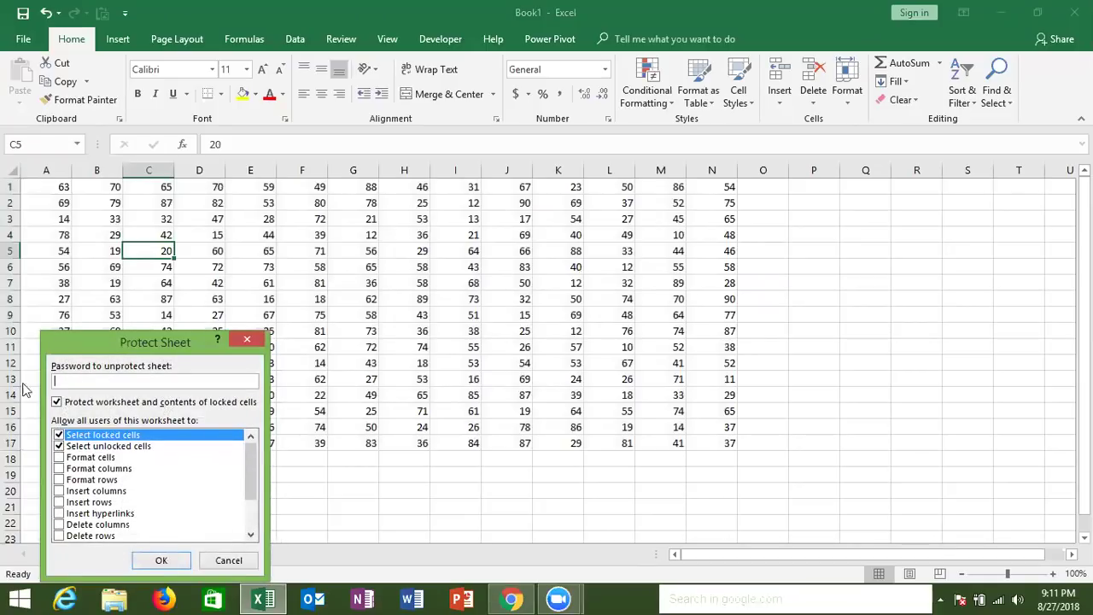
pyautogui.write('1')
pyautogui.click(150, 564)
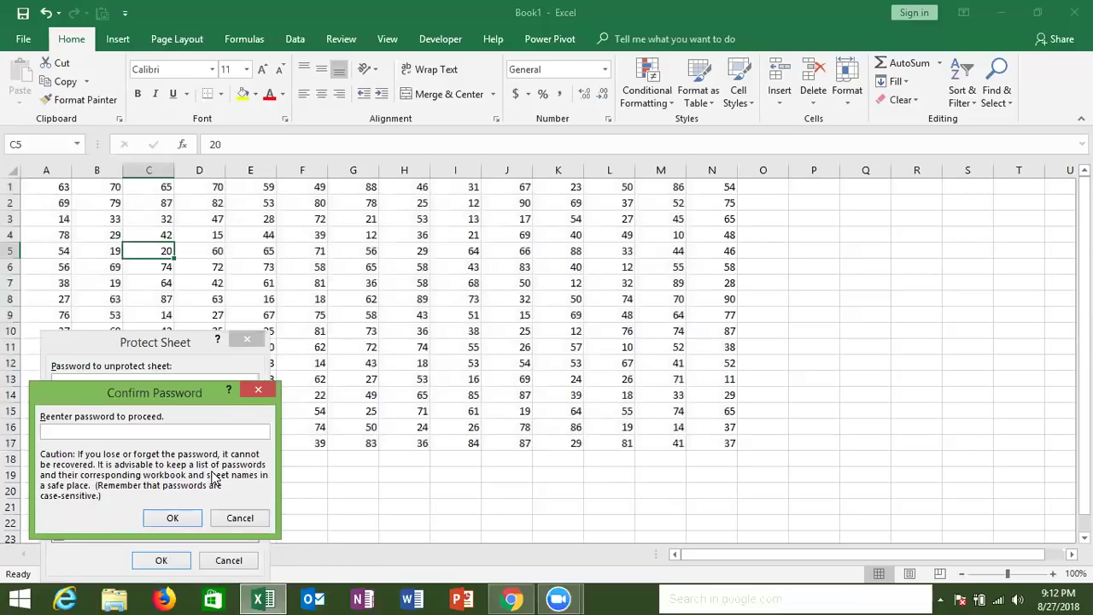
pyautogui.write('1')
pyautogui.click(193, 519)
pyautogui.click(288, 272)
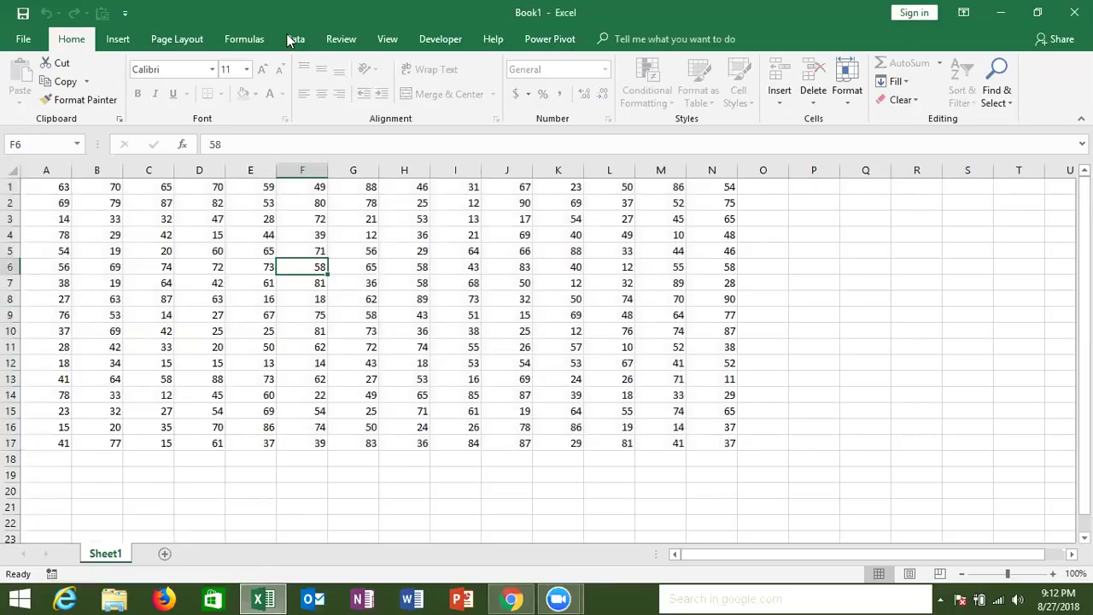
# Step: Try editing E4 to see the refusal, then unprotect Sheet1 with its password
pyautogui.doubleClick(232, 237)
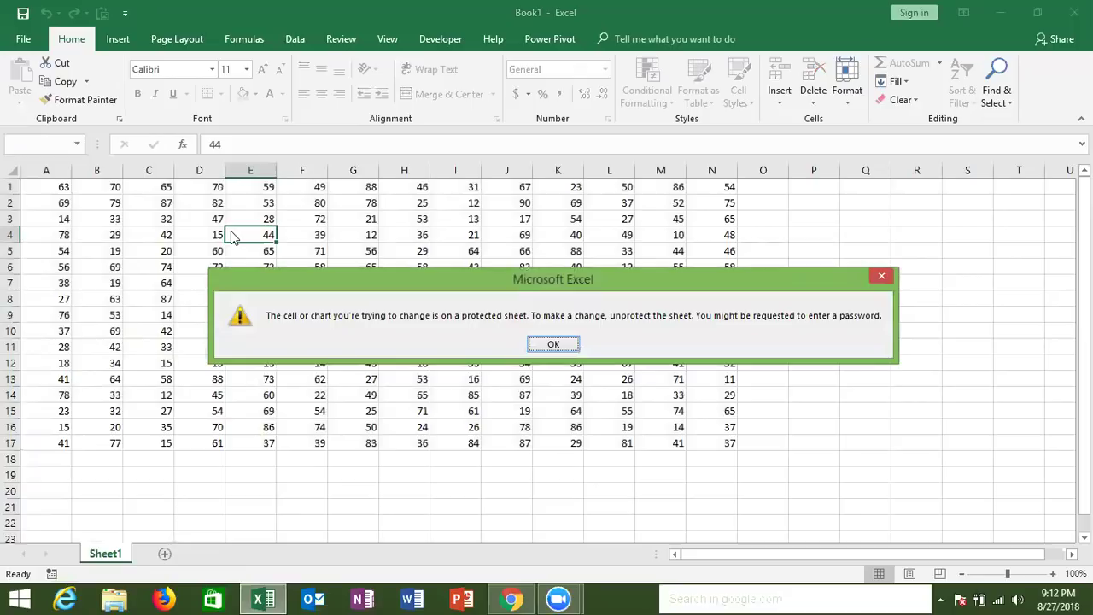
pyautogui.press('Return')
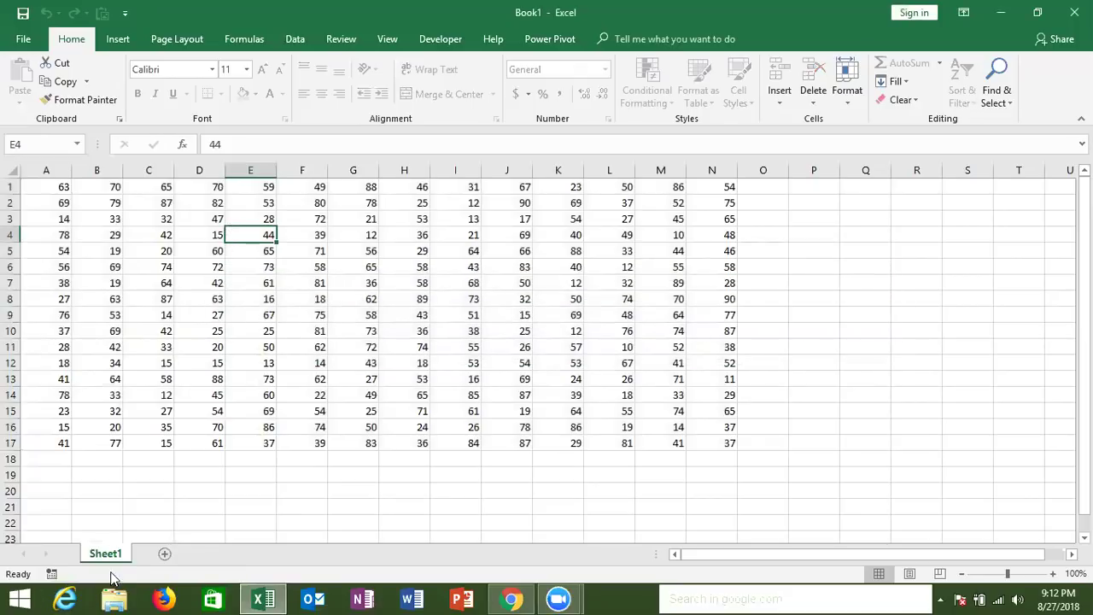
pyautogui.rightClick(112, 556)
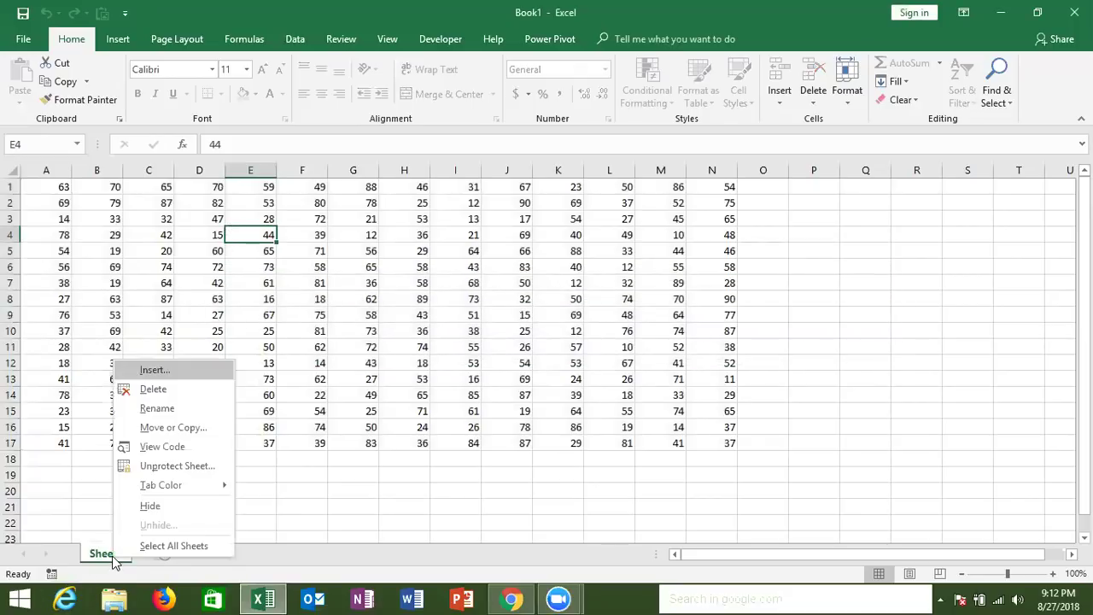
pyautogui.click(161, 465)
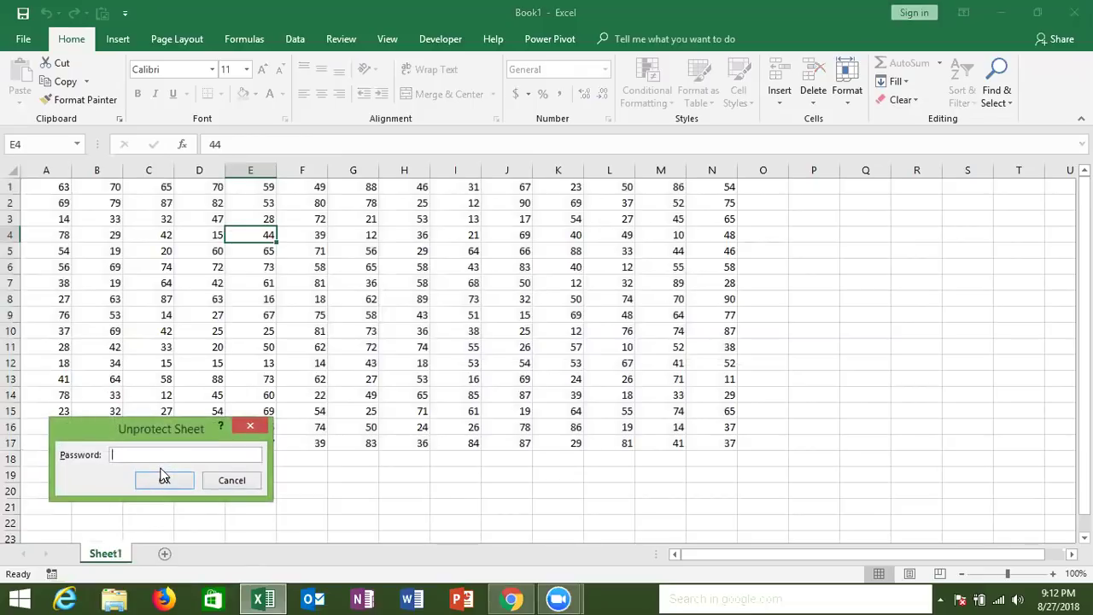
pyautogui.click(164, 479)
pyautogui.click(230, 336)
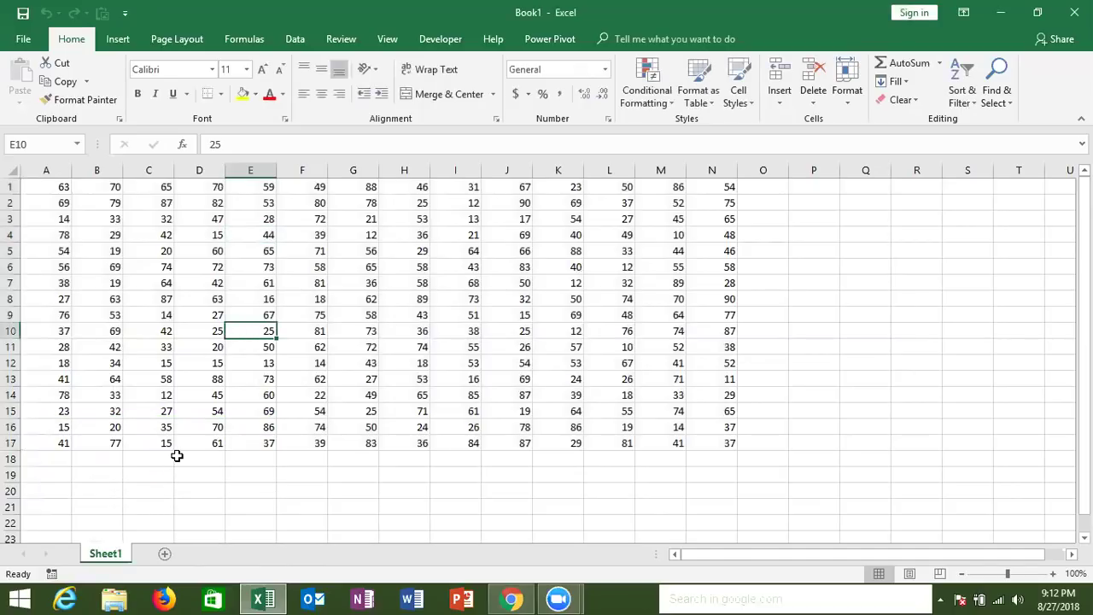
# Step: Protect Sheet1 again with no password
pyautogui.rightClick(120, 560)
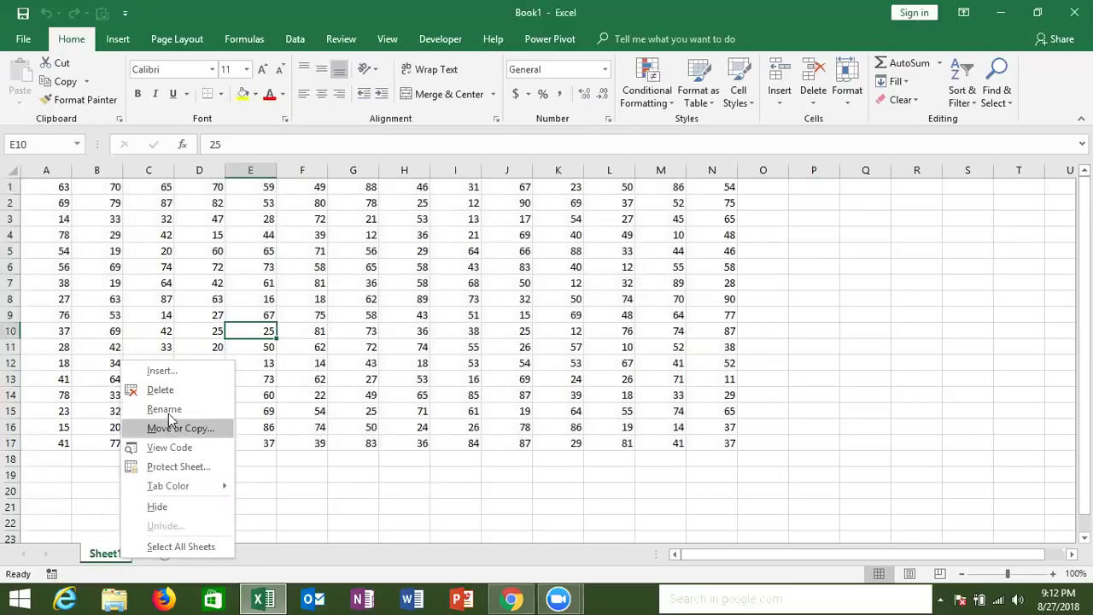
pyautogui.click(167, 466)
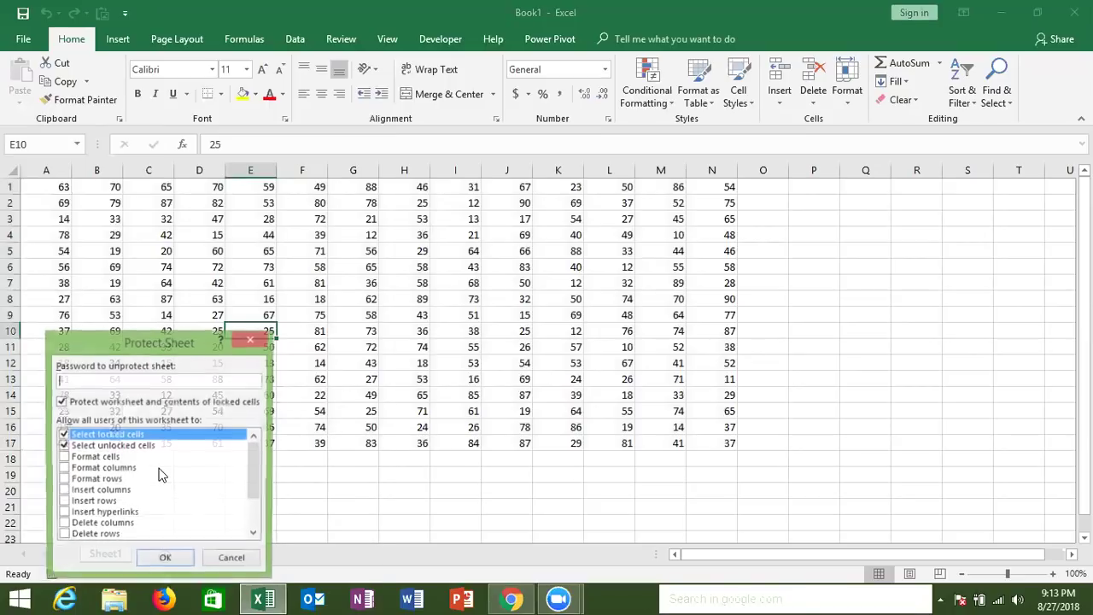
pyautogui.press('Return')
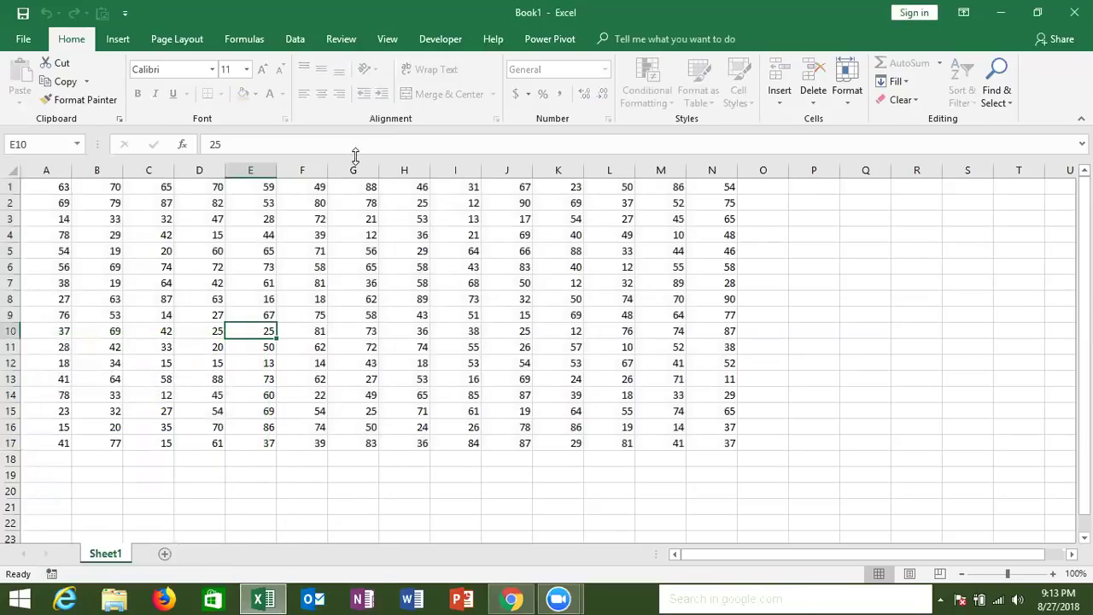
# Step: Select and copy F4:J11 to confirm protected cells can still be copied
pyautogui.click(184, 224)
pyautogui.moveTo(185, 225); pyautogui.dragTo(521, 348)
pyautogui.click(521, 347)
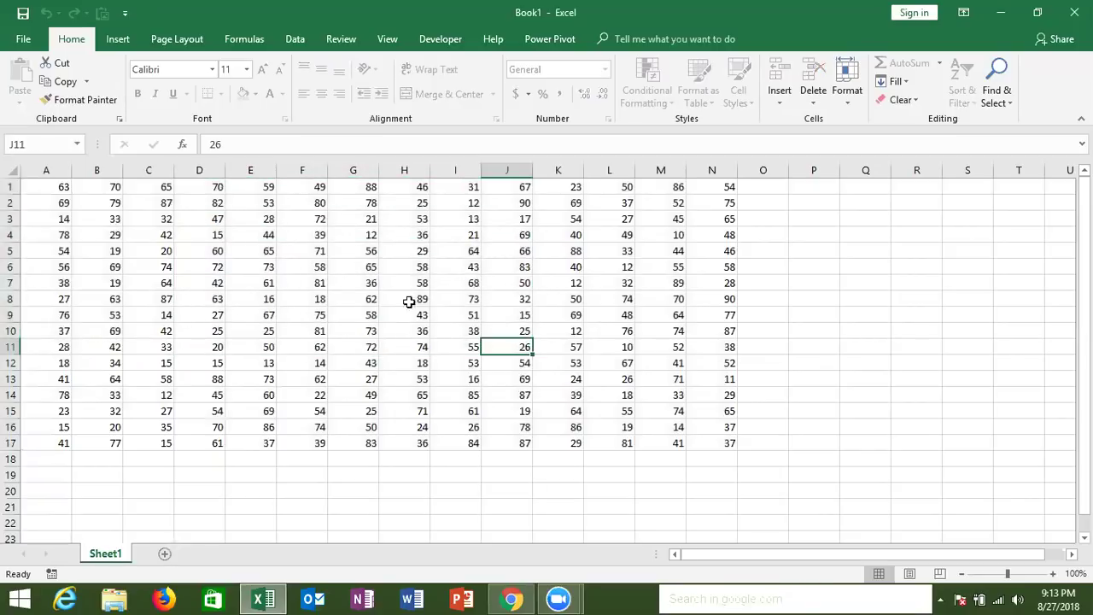
pyautogui.moveTo(299, 237); pyautogui.dragTo(499, 341)
pyautogui.hotkey('ctrl', 'c')
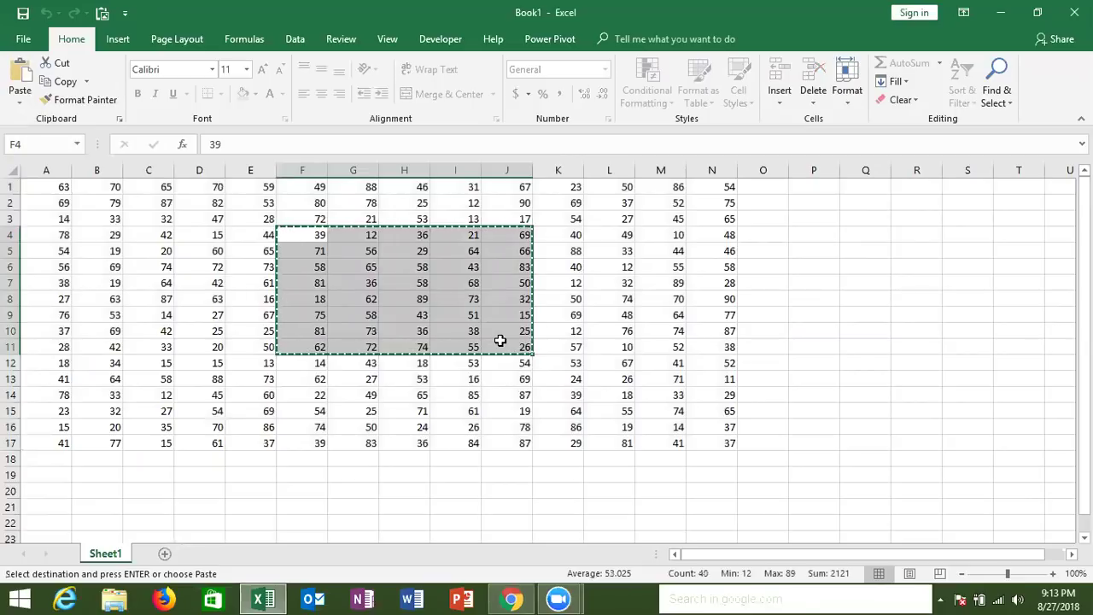
pyautogui.press('Escape')
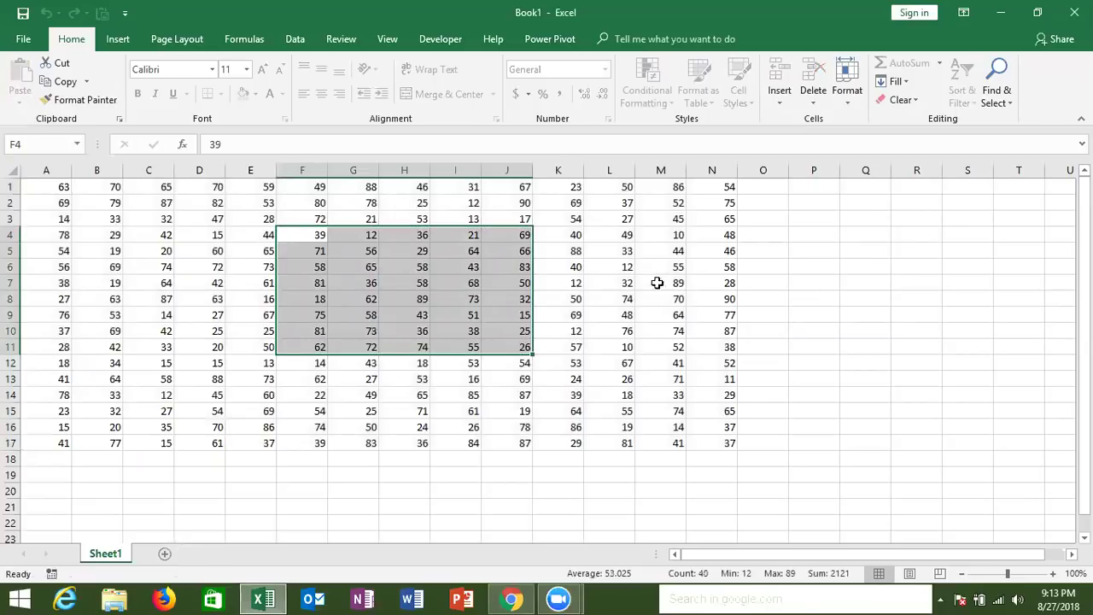
pyautogui.click(748, 279)
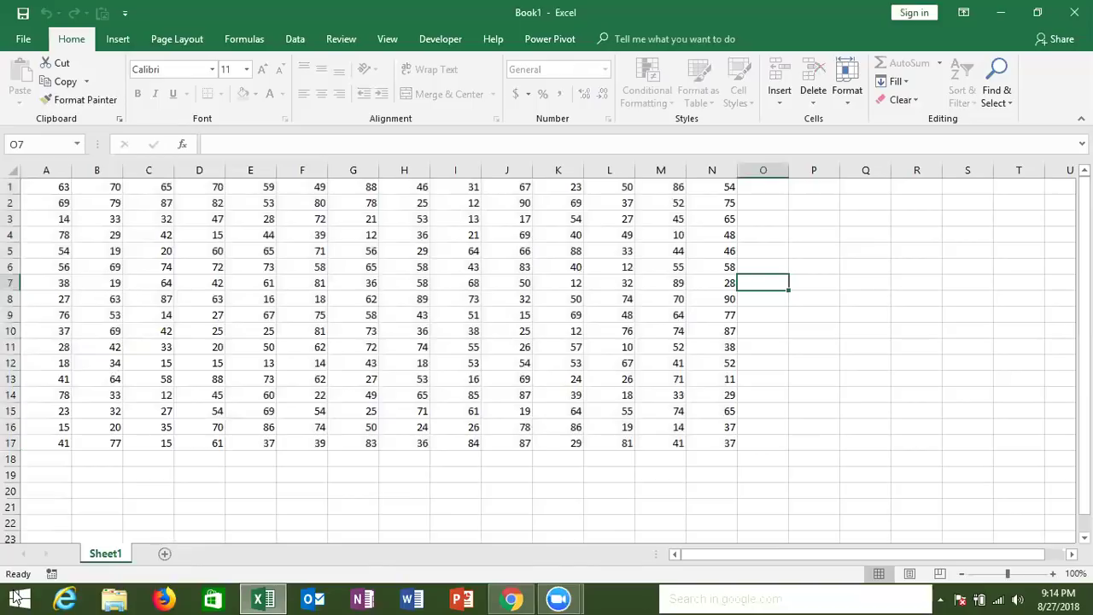
# Step: Unprotect Sheet1, then reopen Protect Sheet to review the allowed user actions
pyautogui.rightClick(106, 554)
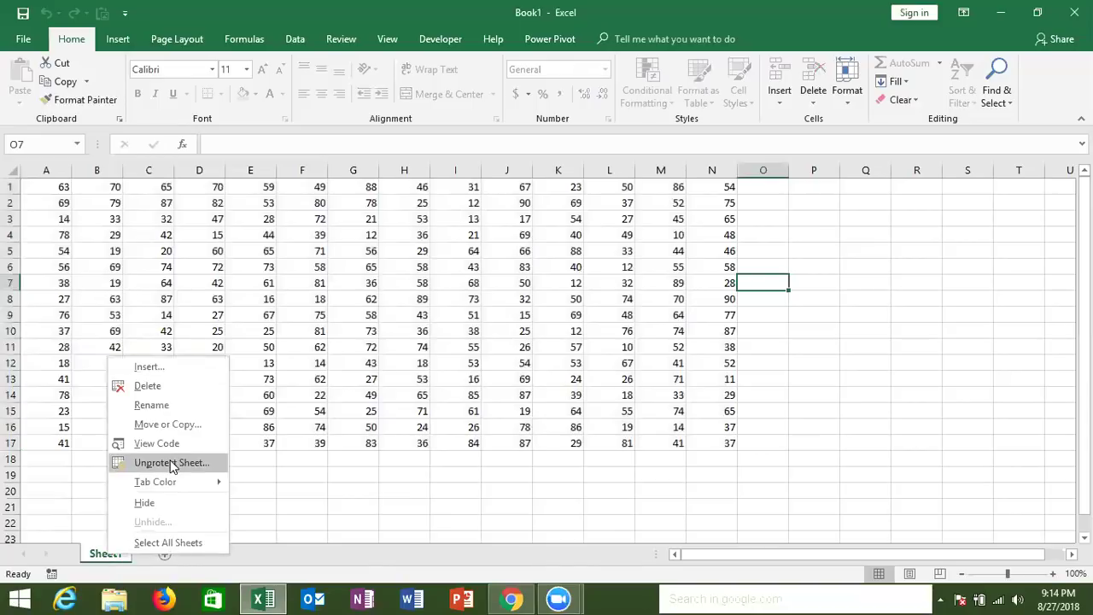
pyautogui.click(170, 459)
pyautogui.rightClick(112, 551)
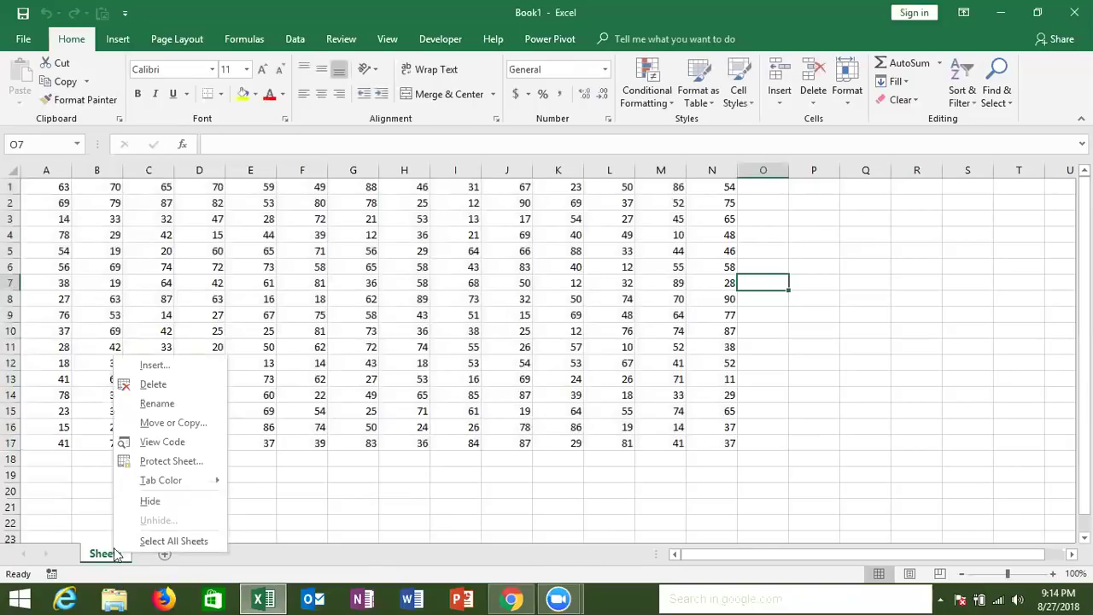
pyautogui.click(168, 461)
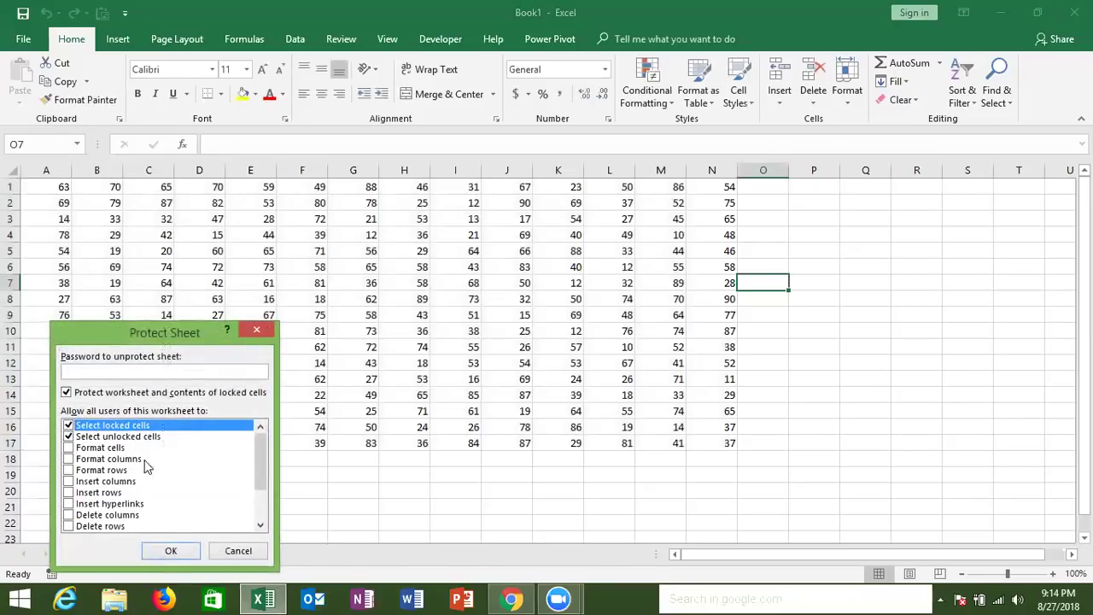
pyautogui.click(73, 495)
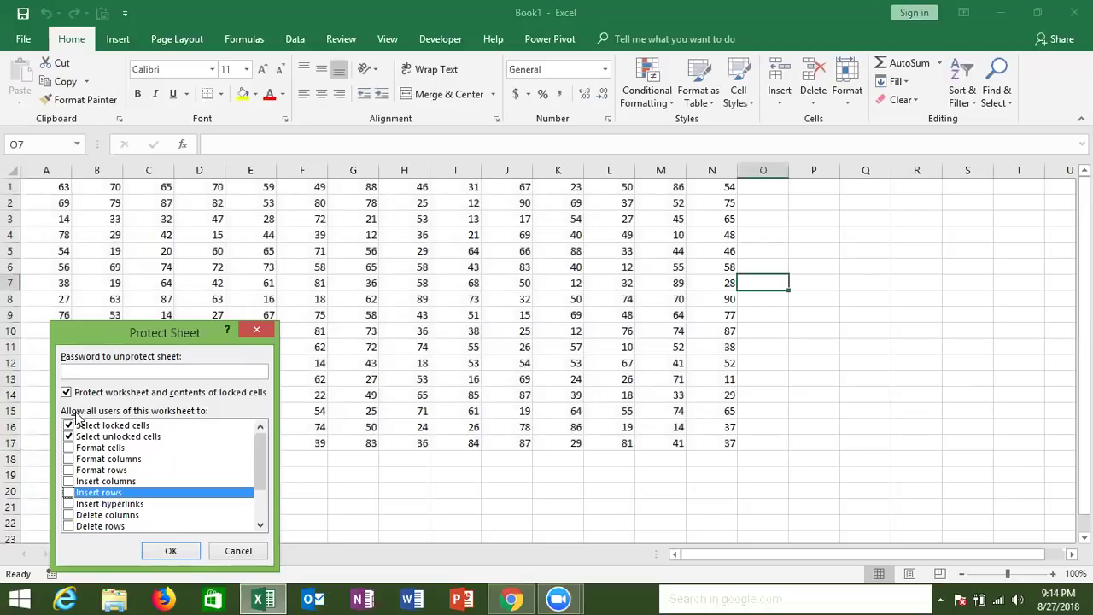
# Step: Toggle 'Format cells' on and then back off in the Allow list
pyautogui.click(68, 447)
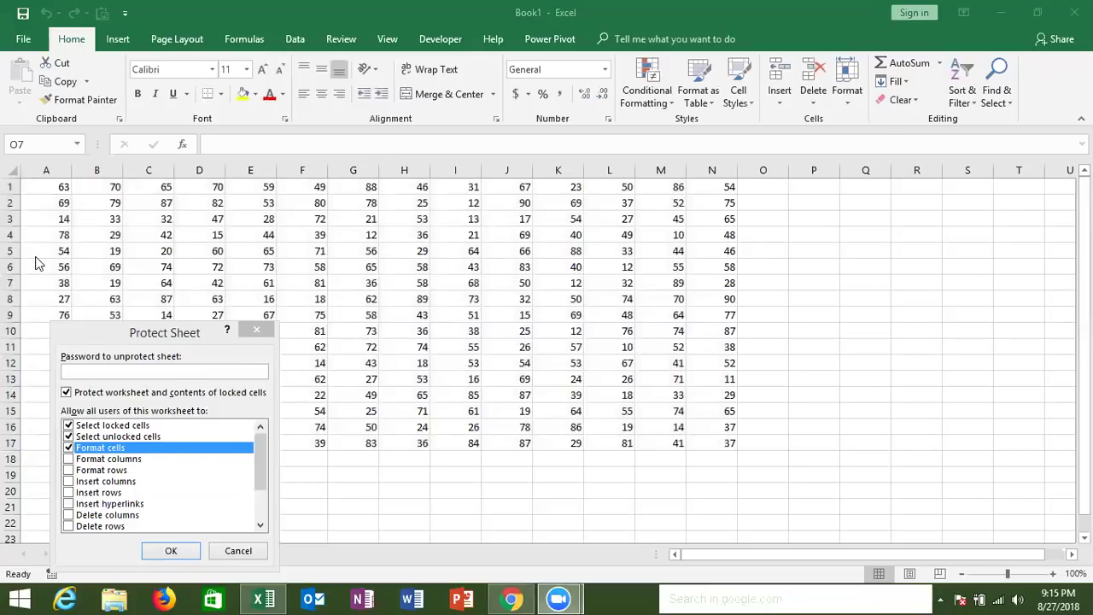
pyautogui.click(68, 447)
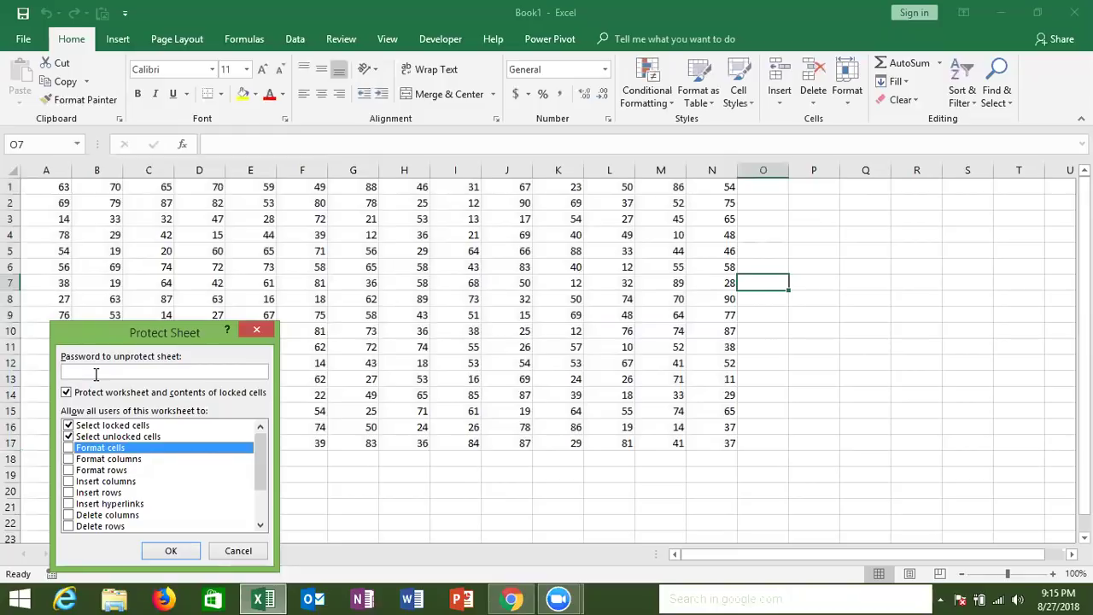
# Step: Uncheck 'Select locked cells' and 'Select unlocked cells' and apply protection to Sheet1
pyautogui.click(73, 425)
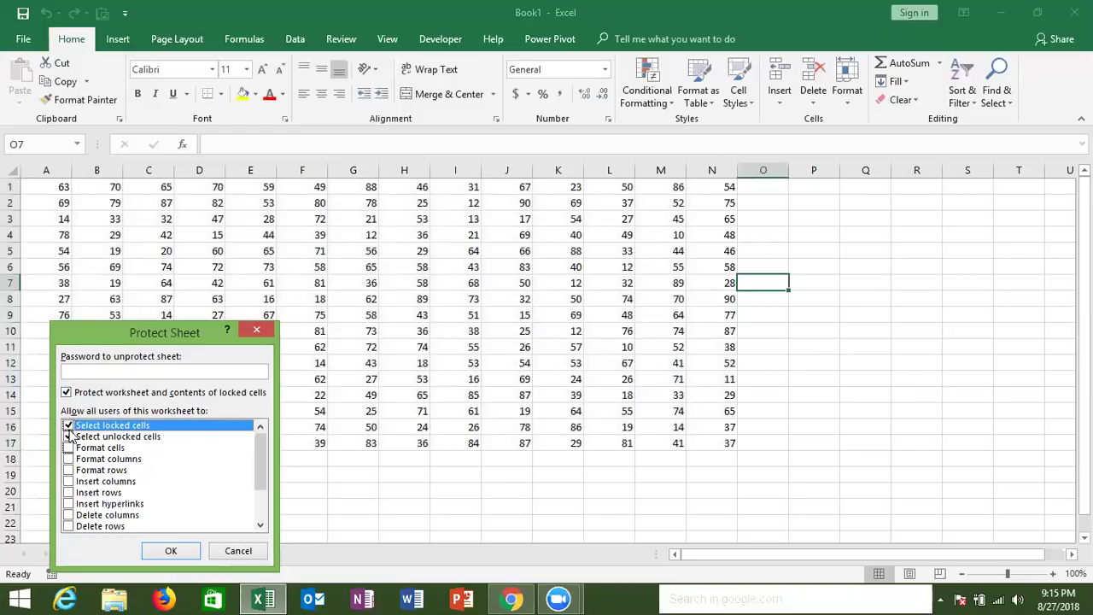
pyautogui.click(68, 437)
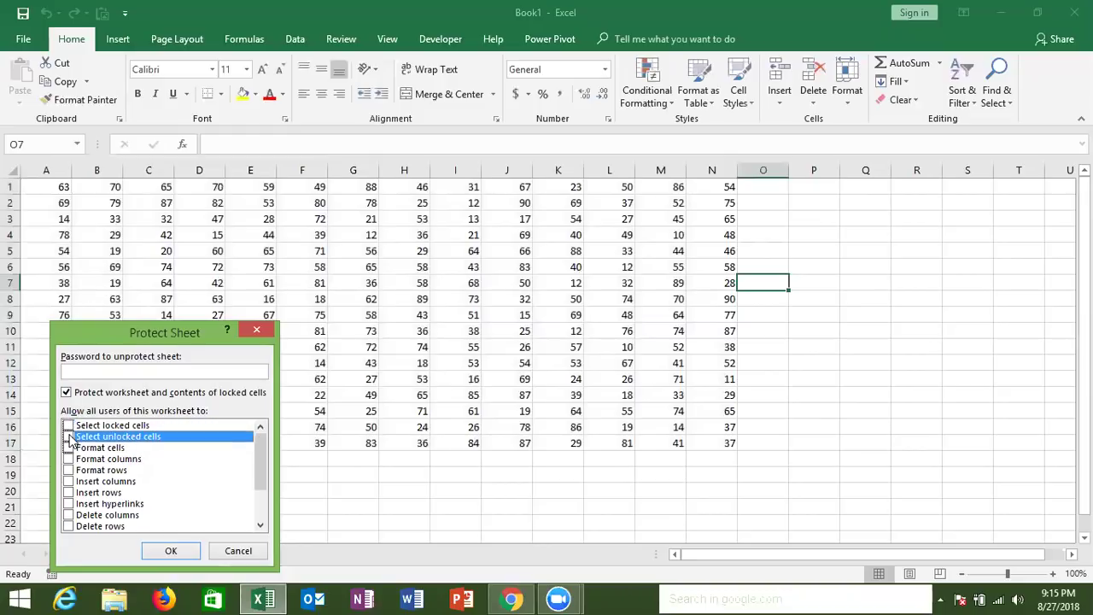
pyautogui.click(171, 551)
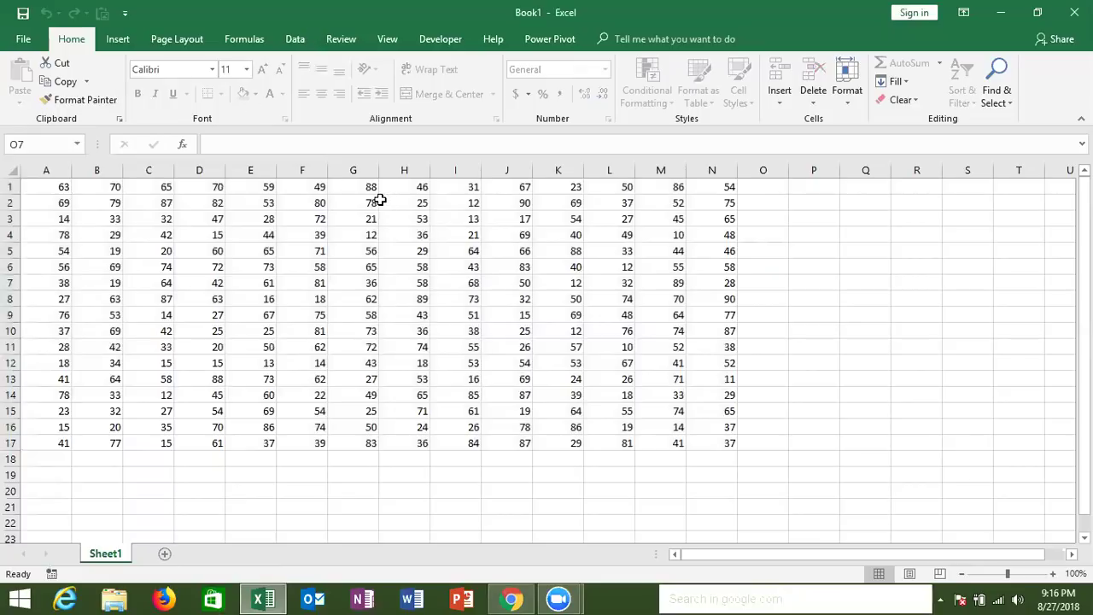
# Step: Test that copying fails on Sheet1, then add a new blank sheet
pyautogui.hotkey('ctrl', 'c')
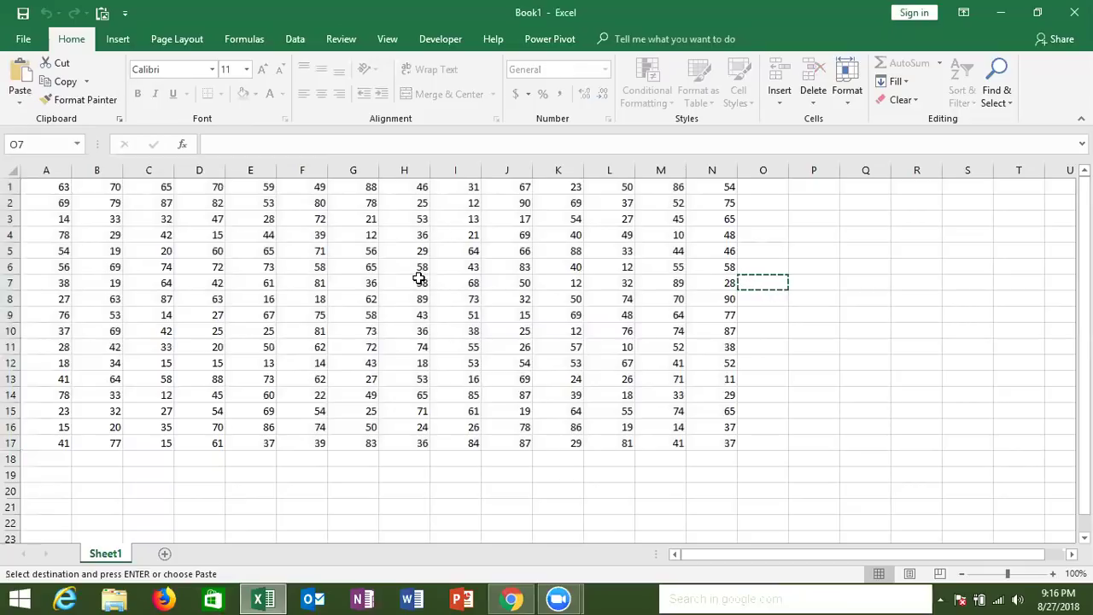
pyautogui.press('Escape')
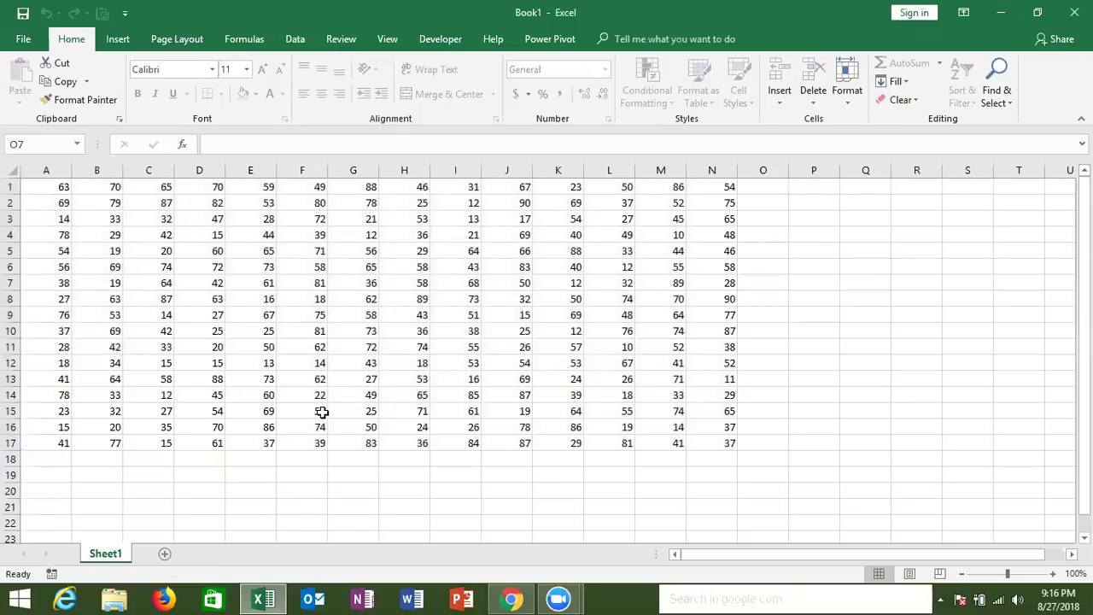
pyautogui.click(165, 554)
# Step: Select E5:J15 on Sheet2
pyautogui.moveTo(260, 252); pyautogui.dragTo(497, 413)
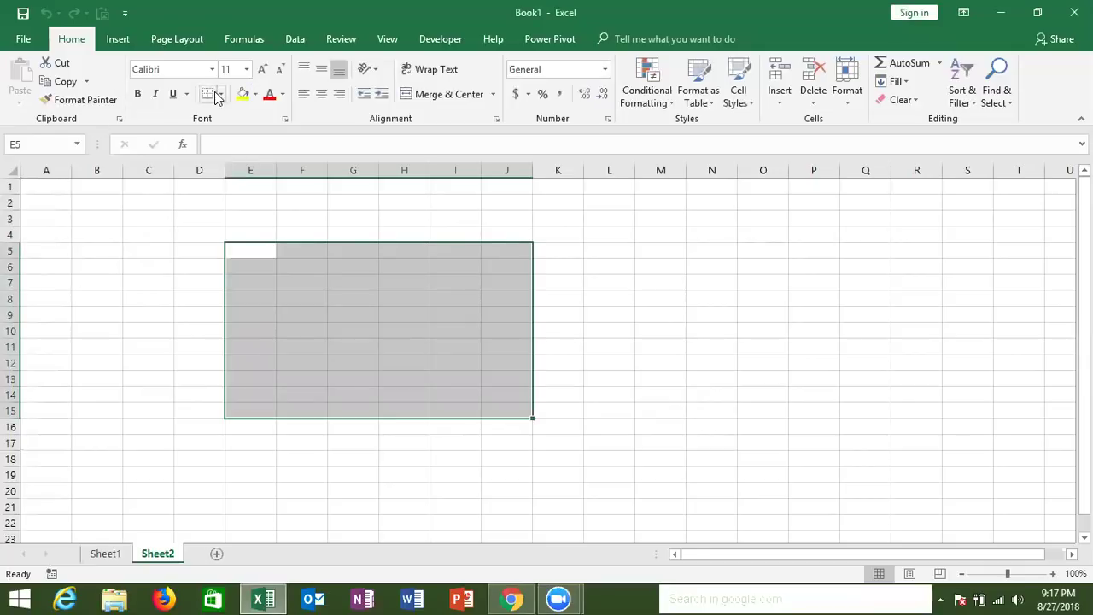
# Step: Shade the selected block yellow, then type ',nvsfk' into B4 as a test
pyautogui.click(244, 94)
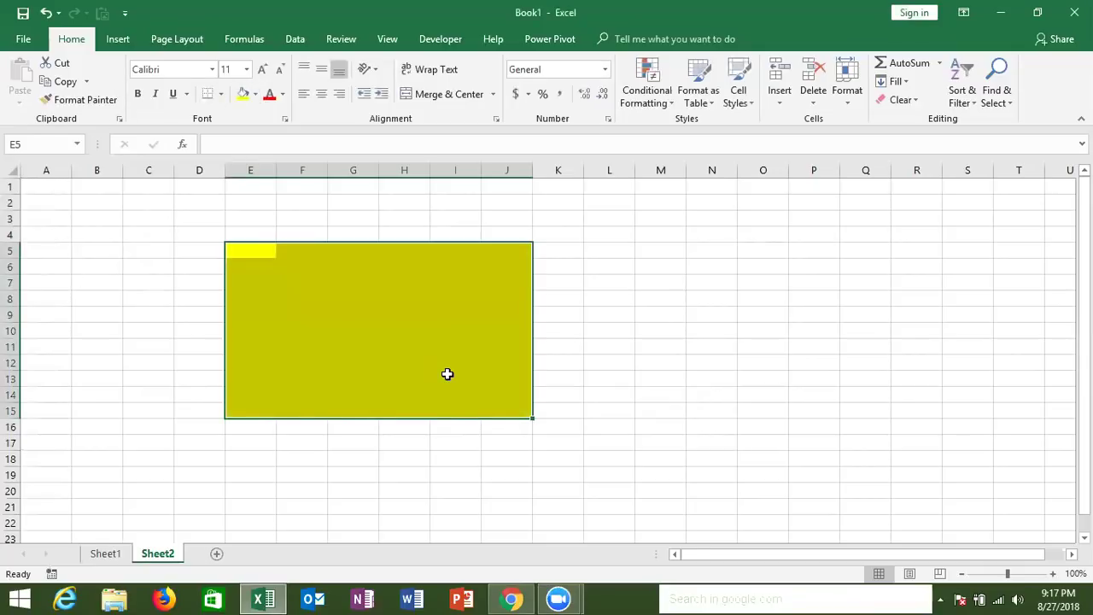
pyautogui.click(447, 376)
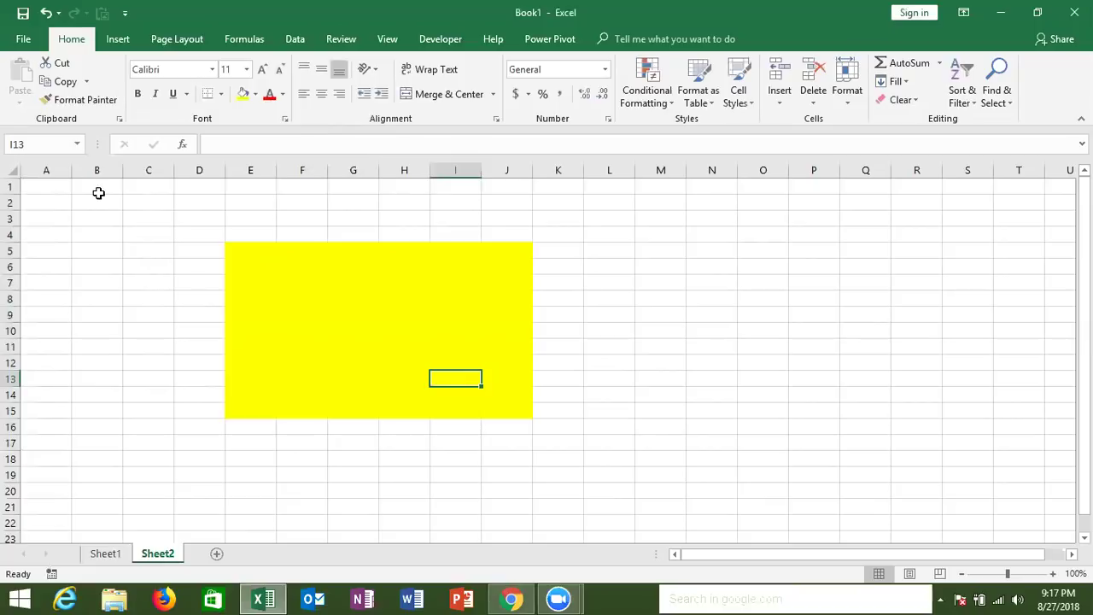
pyautogui.click(117, 235)
pyautogui.write(',nvsfk')
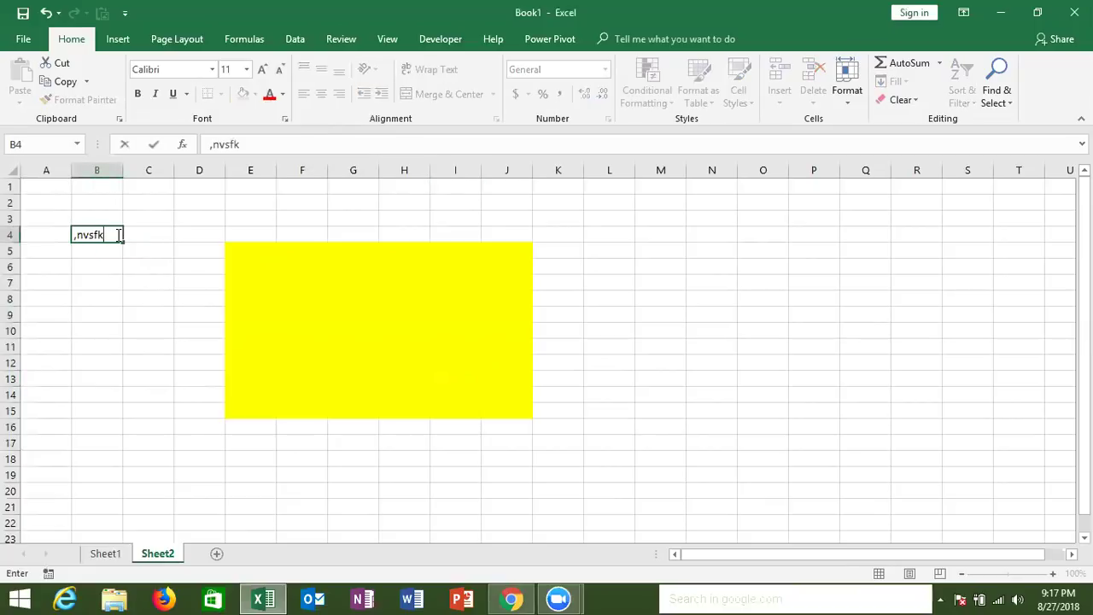
pyautogui.press('Escape')
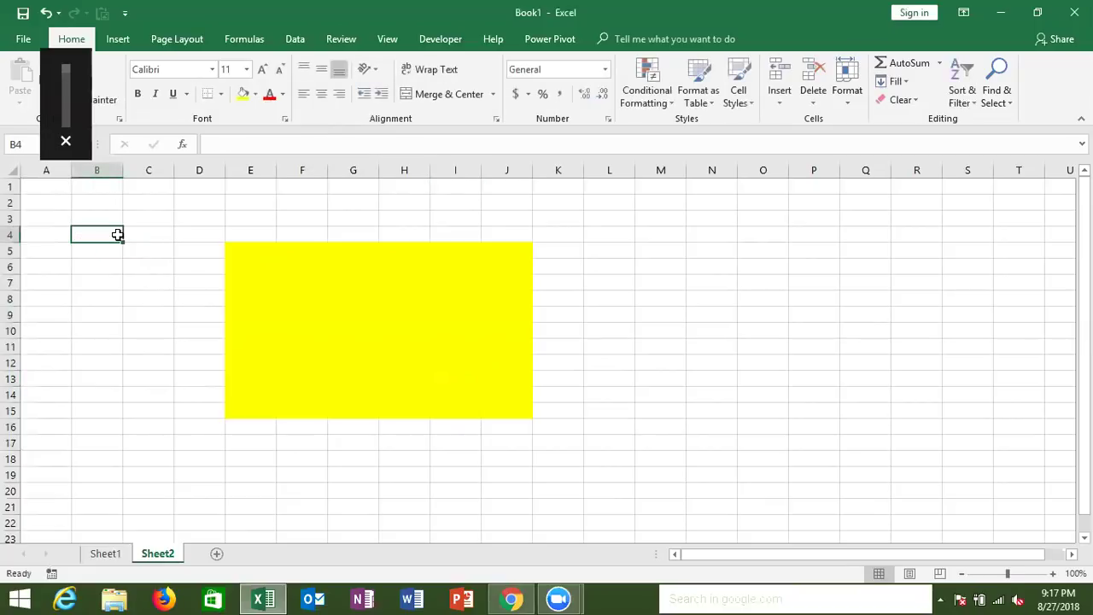
pyautogui.press('XF86AudioMute')
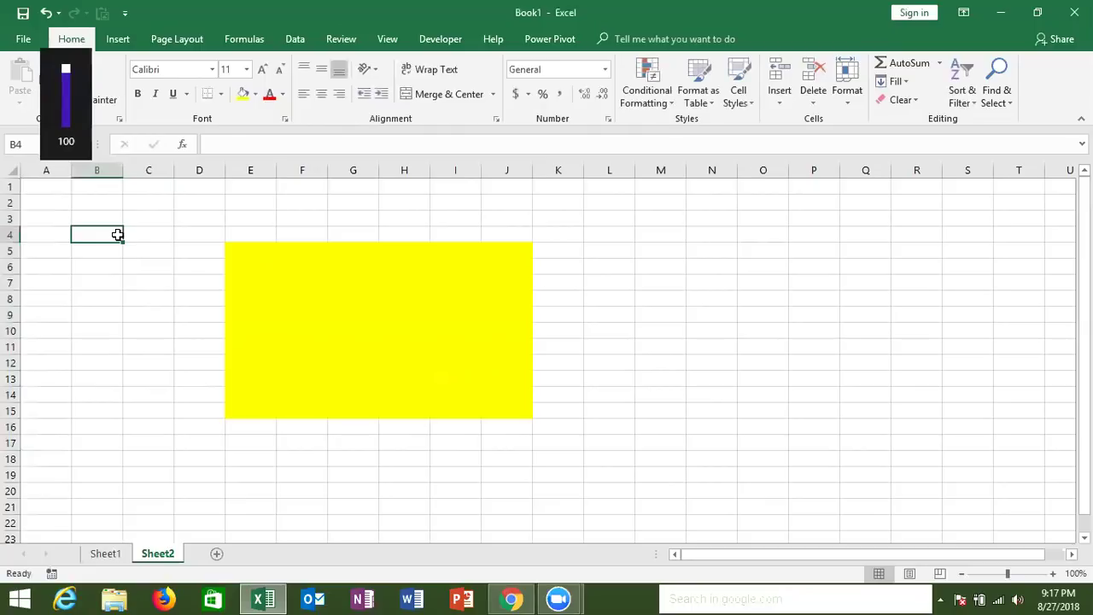
pyautogui.click(355, 270)
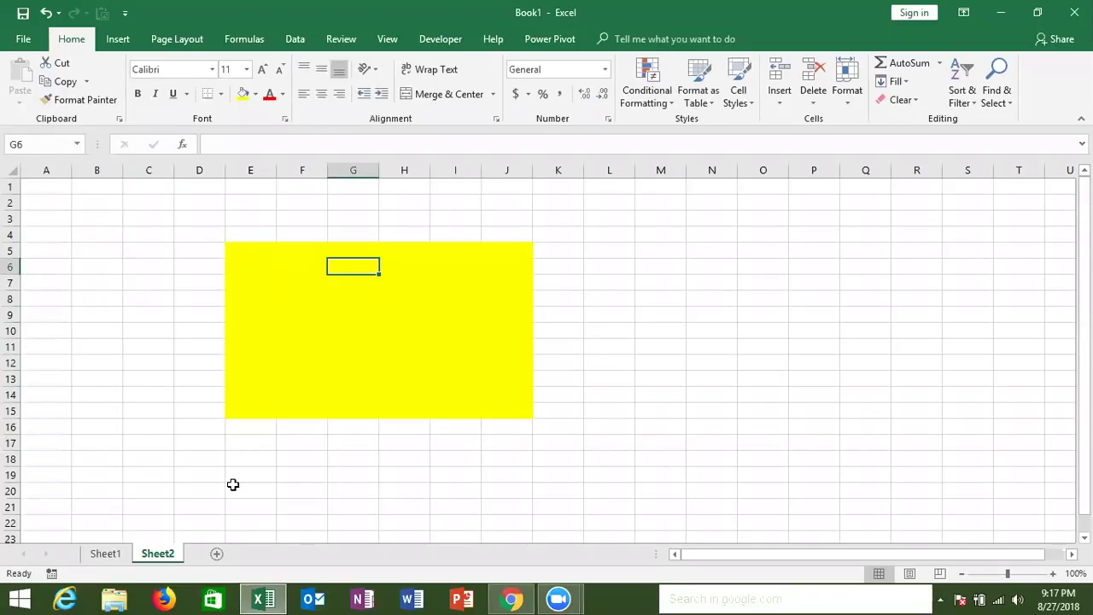
pyautogui.rightClick(169, 552)
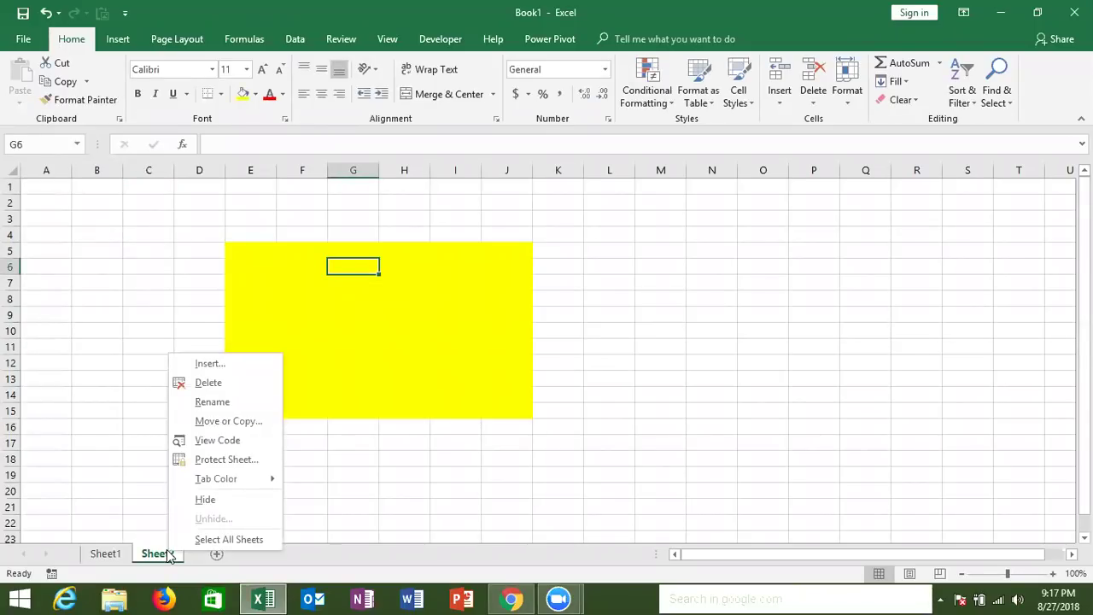
pyautogui.click(224, 459)
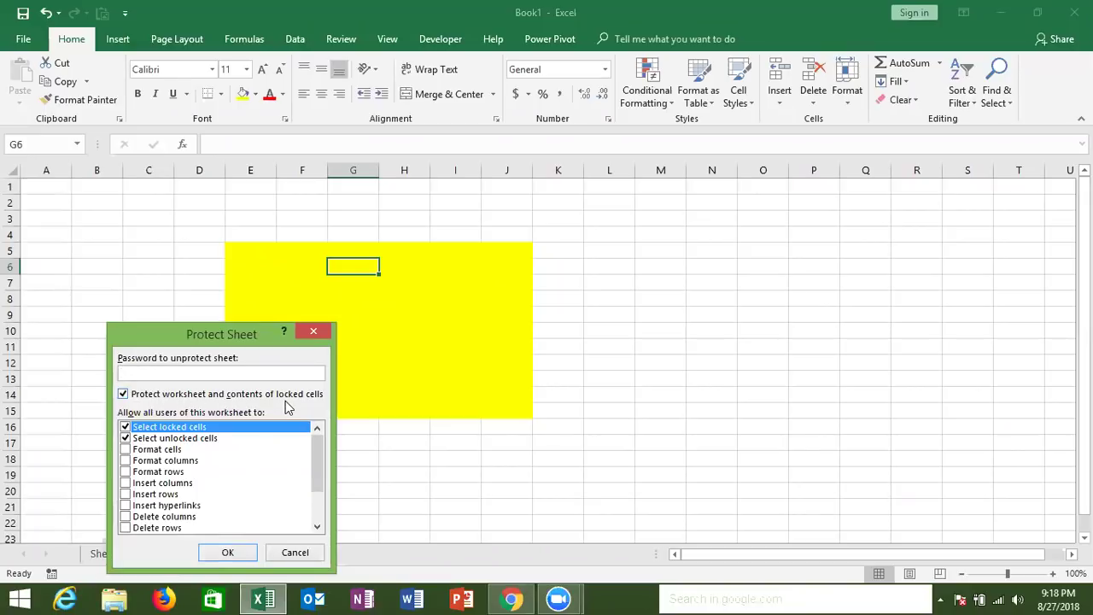
pyautogui.press('Escape')
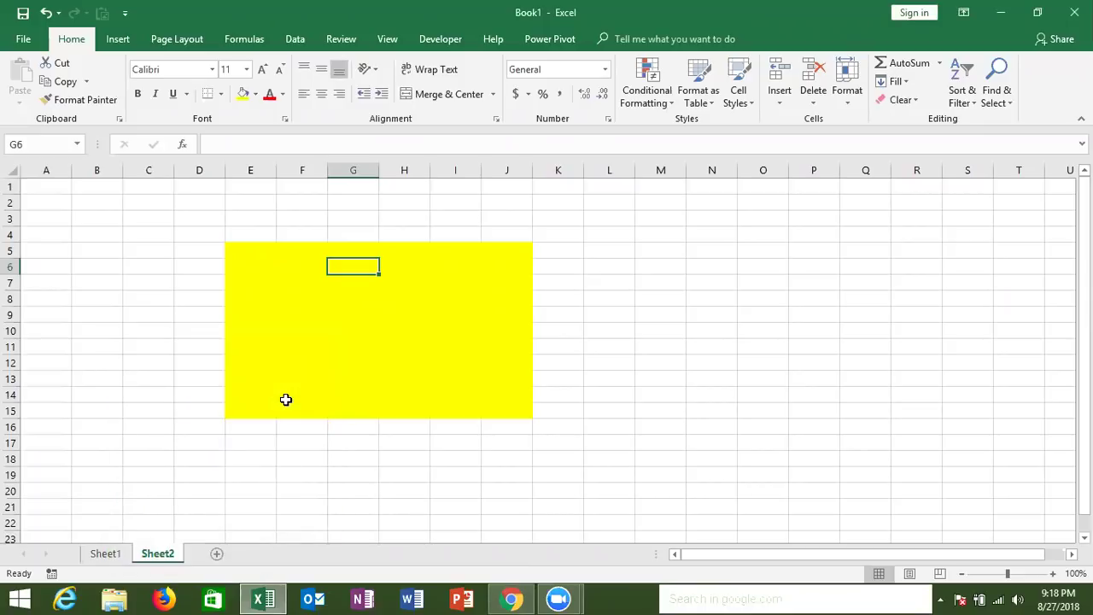
# Step: Inspect A1's Protection settings in Format Cells, leaving it locked
pyautogui.click(58, 186)
pyautogui.rightClick(58, 188)
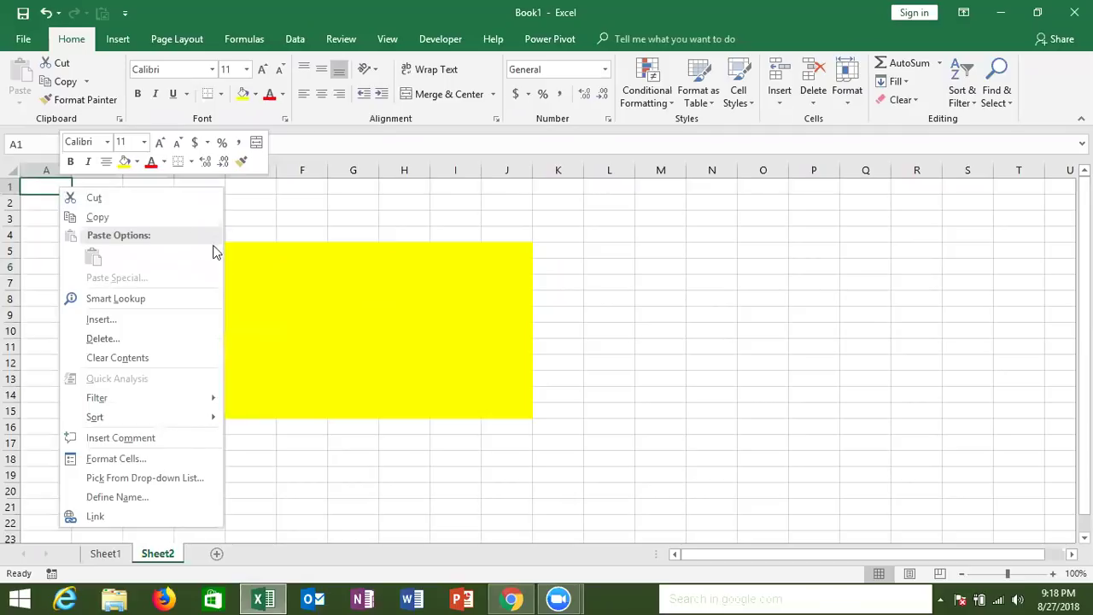
pyautogui.click(168, 459)
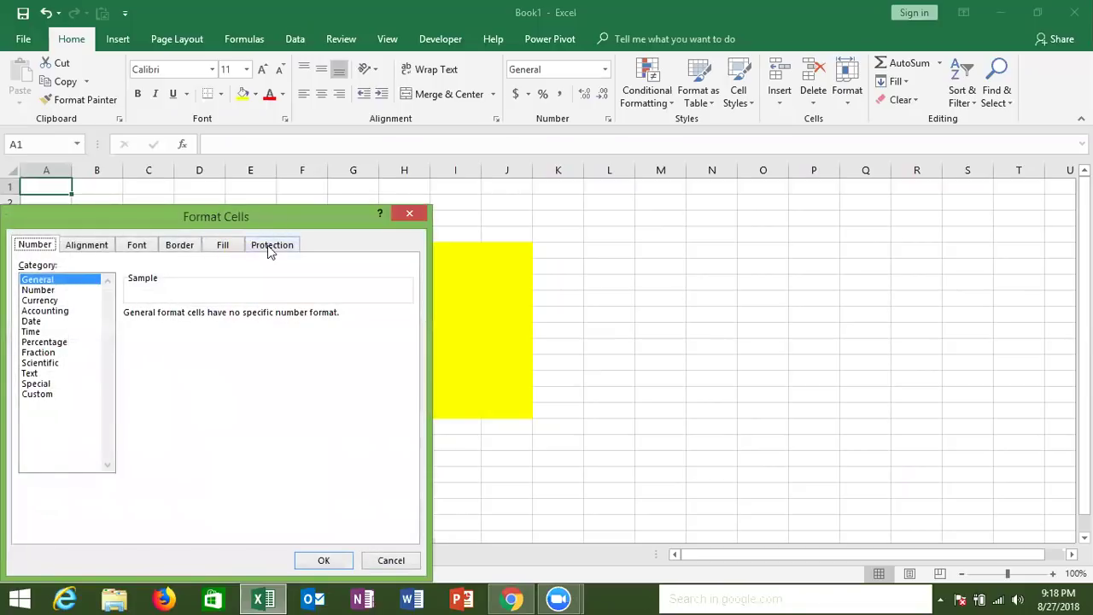
pyautogui.click(270, 246)
pyautogui.moveTo(293, 213); pyautogui.dragTo(729, 147)
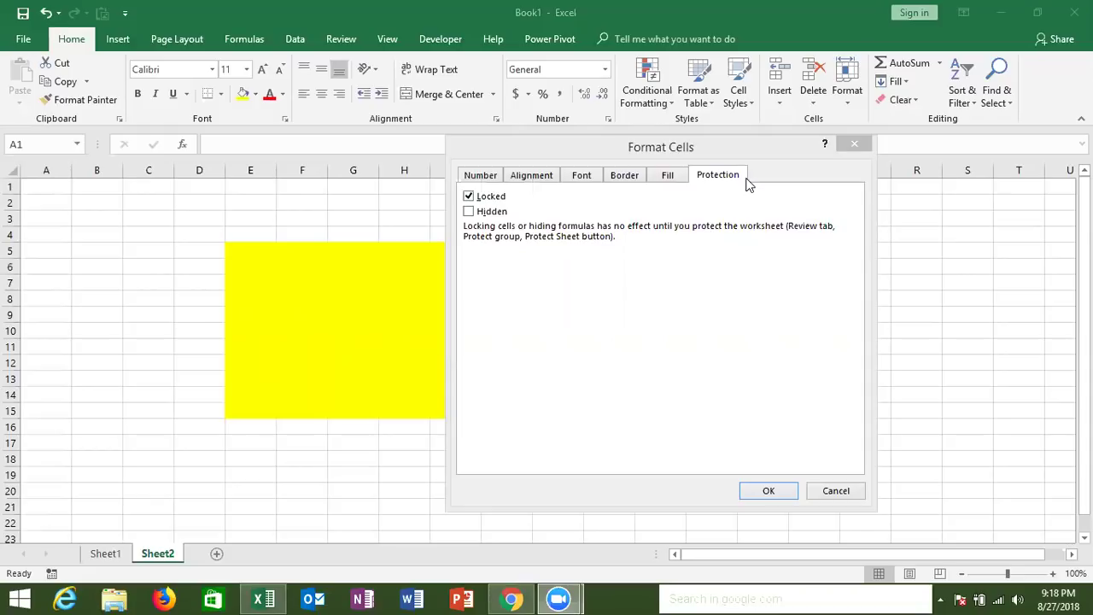
pyautogui.click(855, 144)
# Step: Select E5:J15 and turn off Locked in its Format Cells Protection settings
pyautogui.moveTo(246, 246)
pyautogui.mouseDown()
pyautogui.moveTo(485, 389)
pyautogui.moveTo(481, 405)
pyautogui.mouseUp()
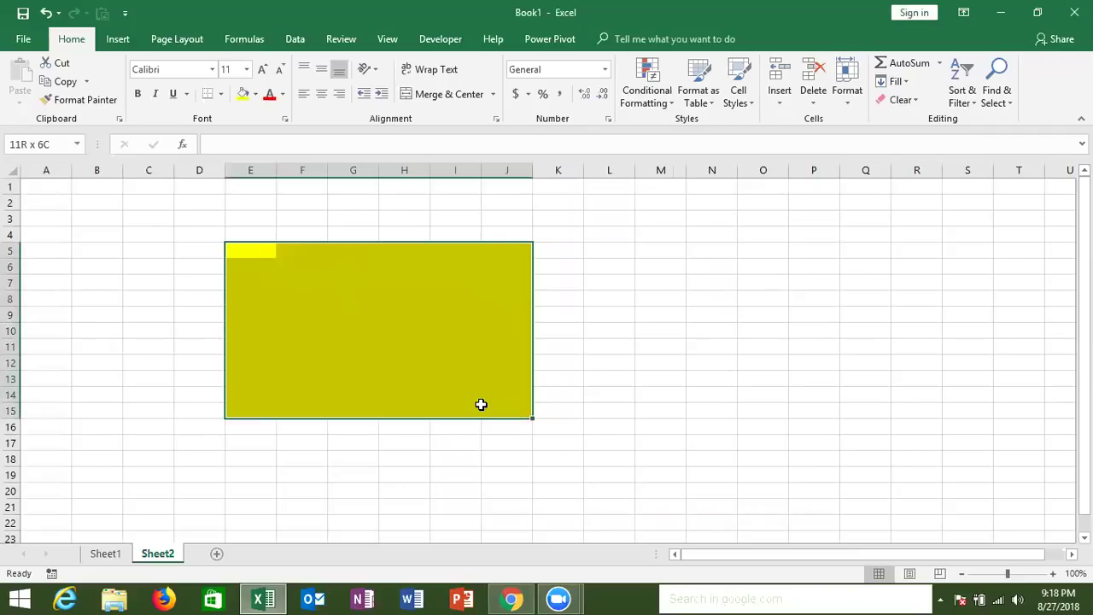
pyautogui.rightClick(426, 366)
pyautogui.click(485, 293)
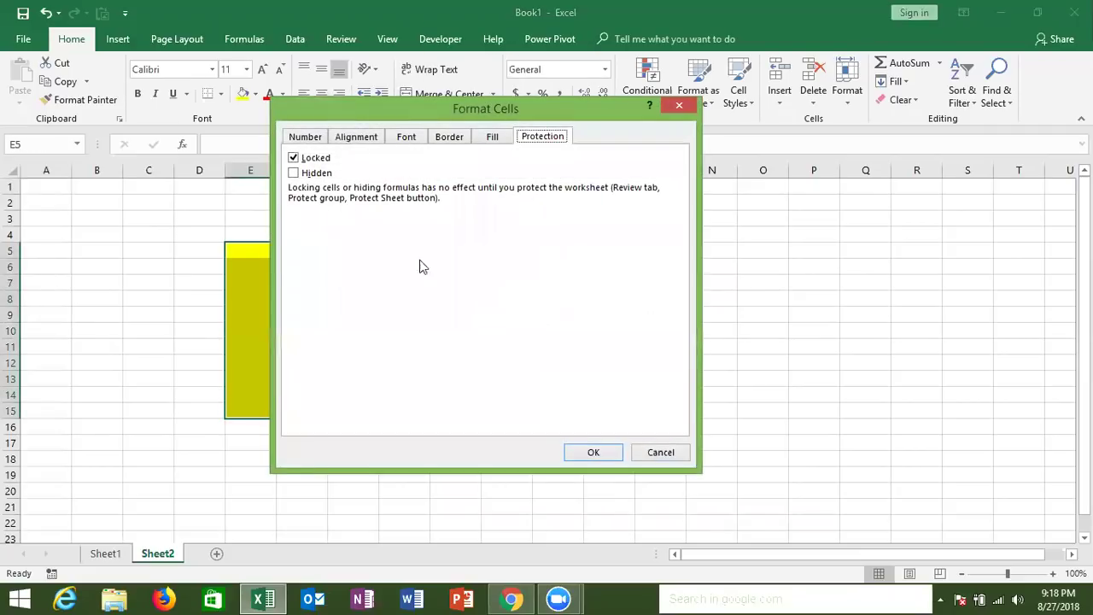
pyautogui.click(294, 158)
pyautogui.moveTo(370, 104); pyautogui.dragTo(323, 93)
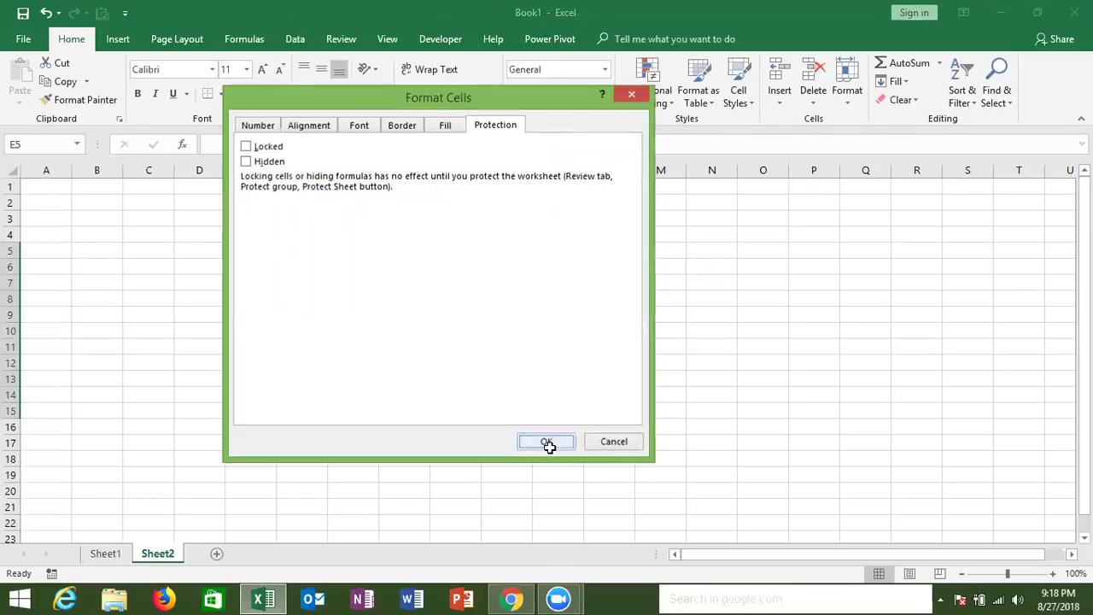
pyautogui.click(548, 444)
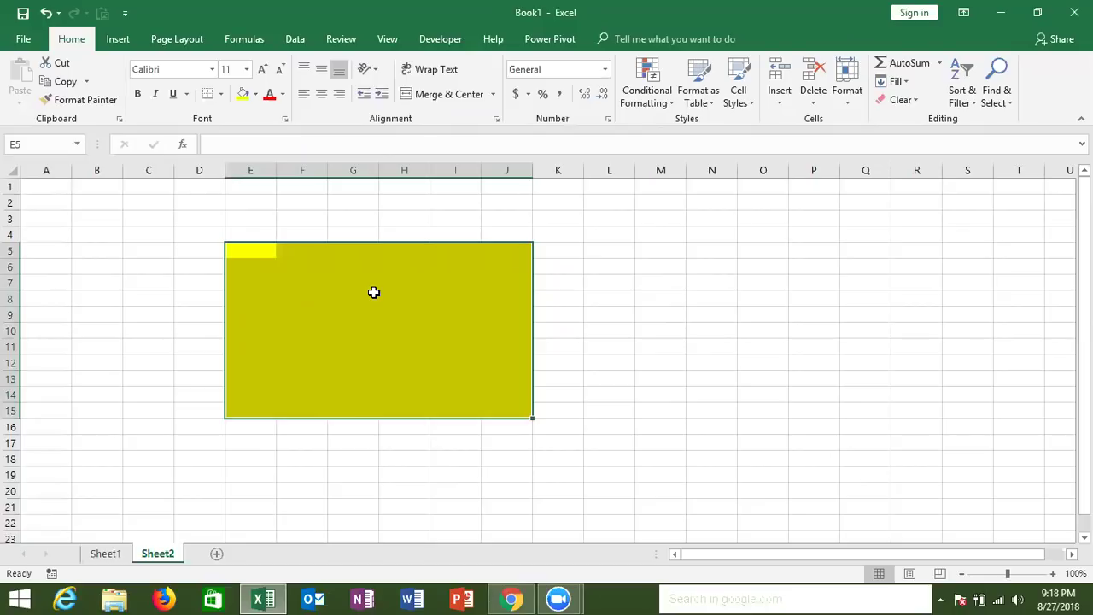
pyautogui.click(374, 292)
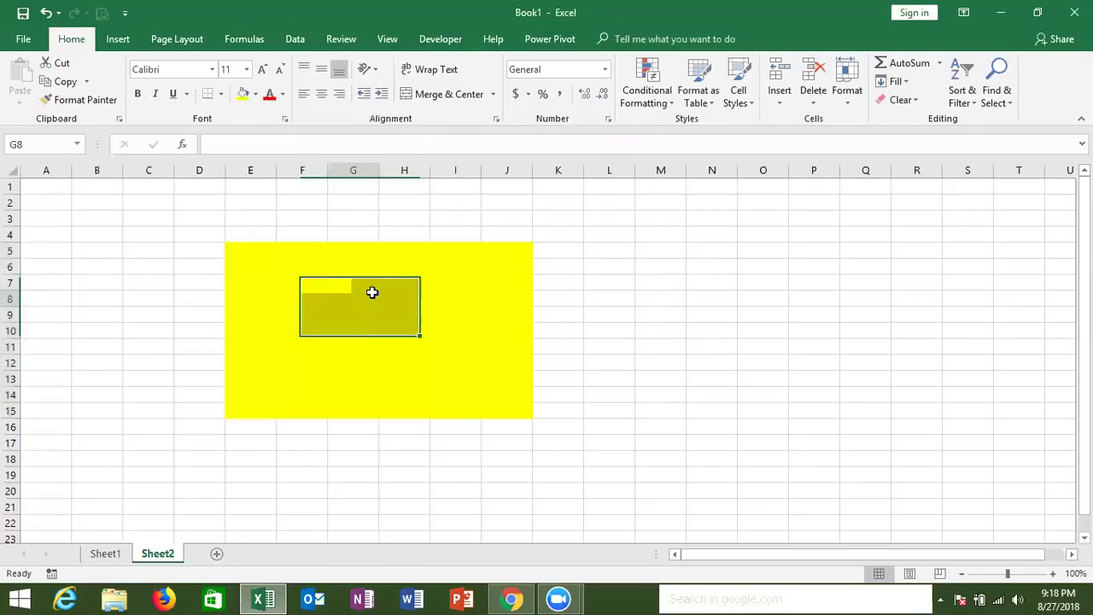
pyautogui.rightClick(170, 557)
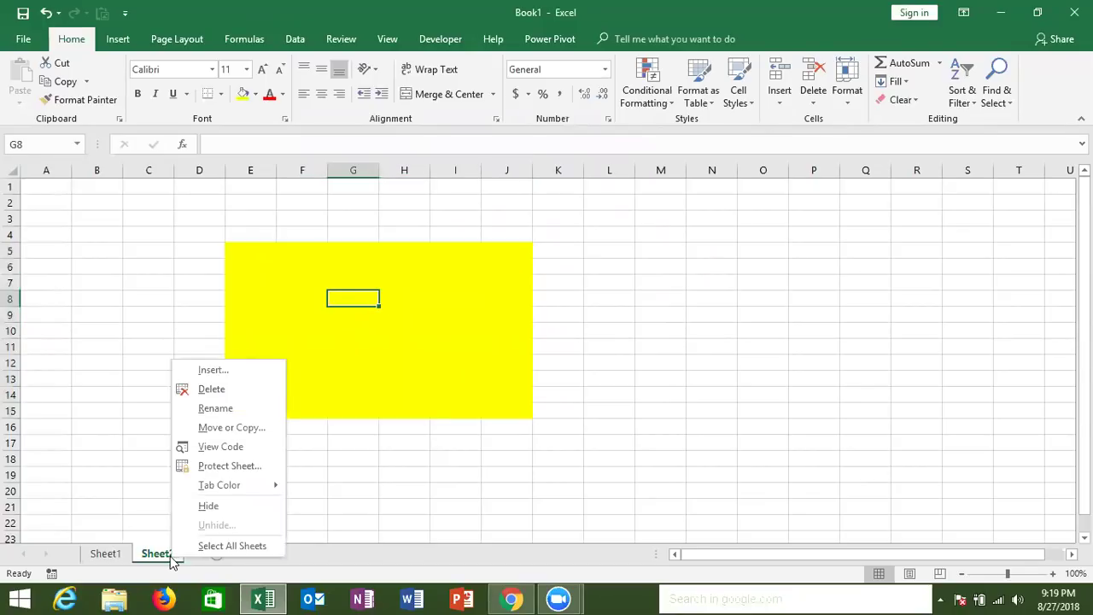
pyautogui.click(208, 470)
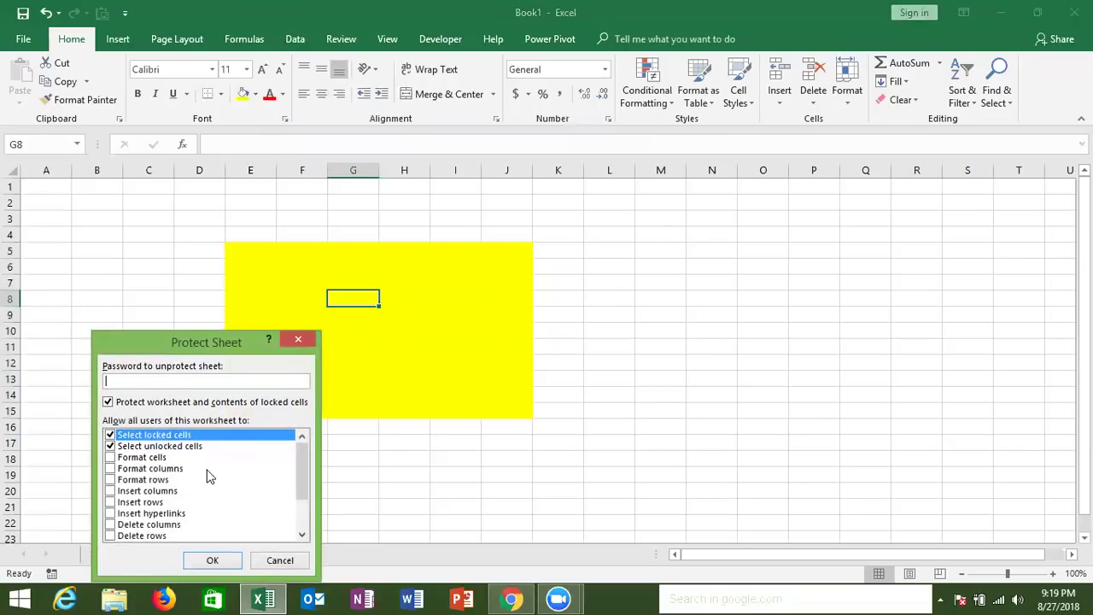
pyautogui.click(213, 560)
pyautogui.click(86, 328)
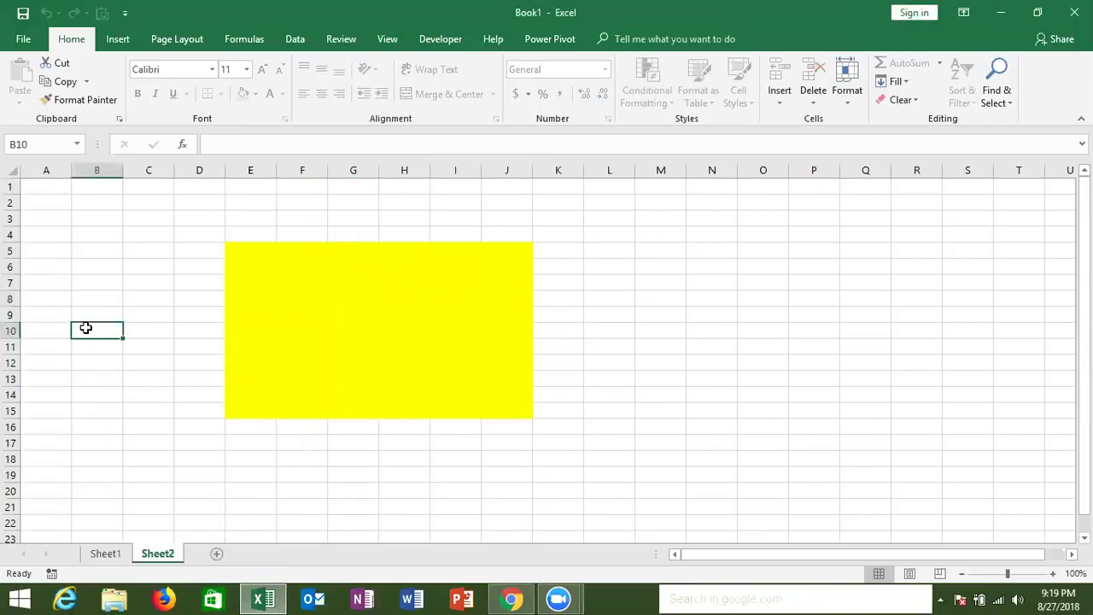
pyautogui.doubleClick(85, 328)
pyautogui.press('Return')
pyautogui.click(274, 343)
pyautogui.write('j')
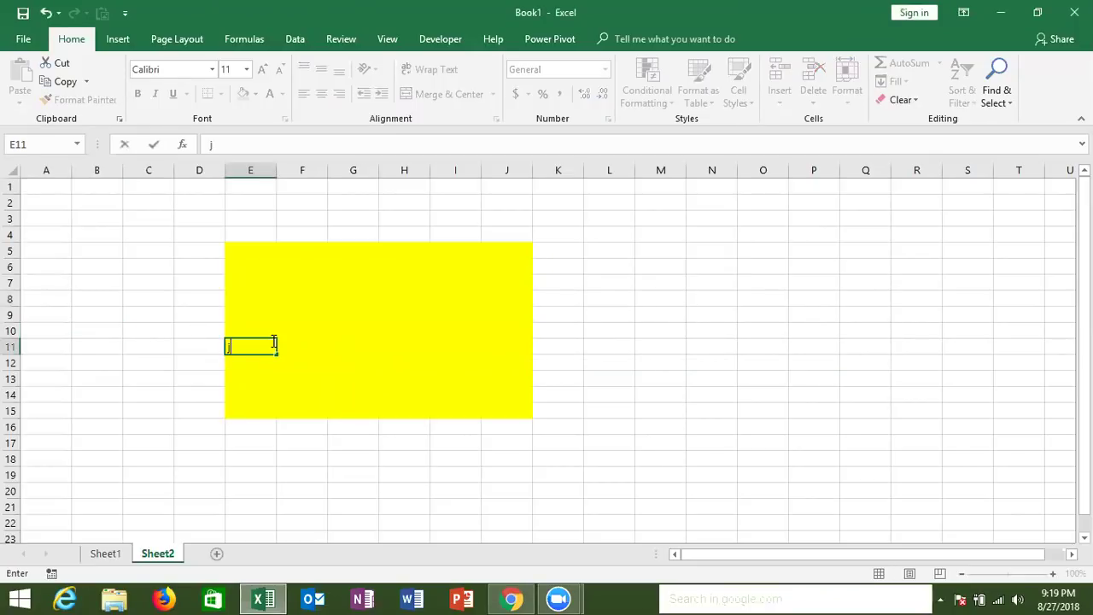
pyautogui.click(303, 343)
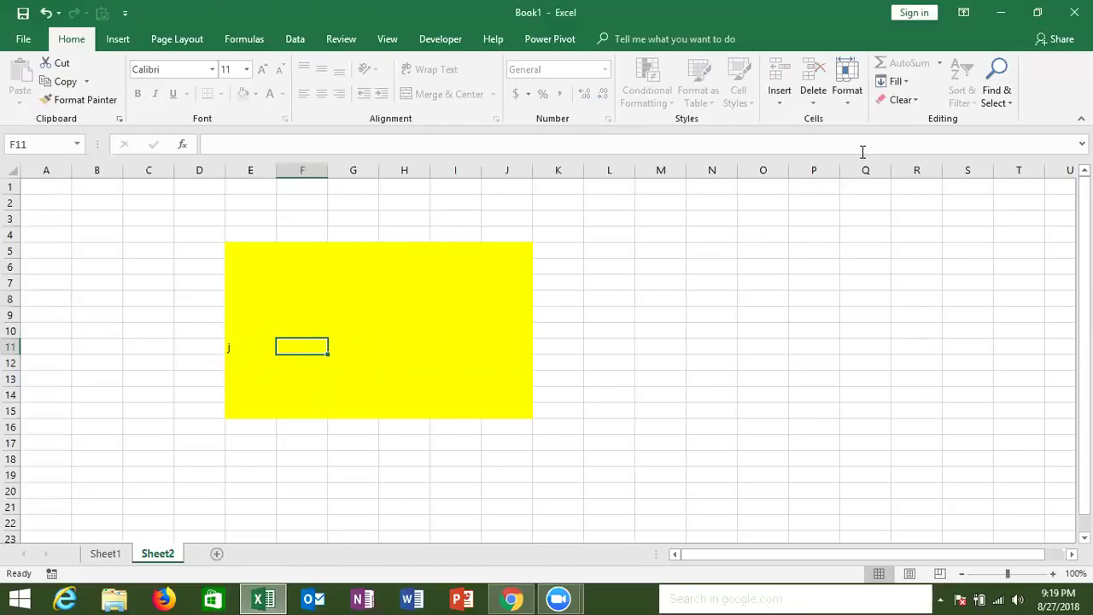
pyautogui.click(696, 264)
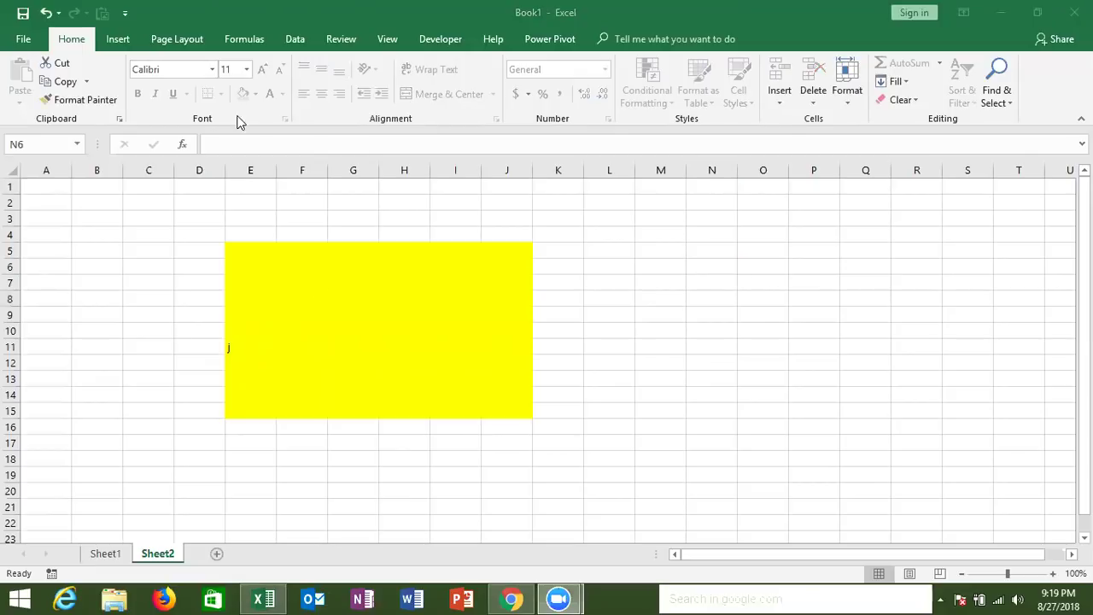
# Step: Add Sheet3, fill cells E6:I16 with red, then select B1:D4 above the block
pyautogui.click(216, 555)
pyautogui.moveTo(229, 265); pyautogui.dragTo(449, 427)
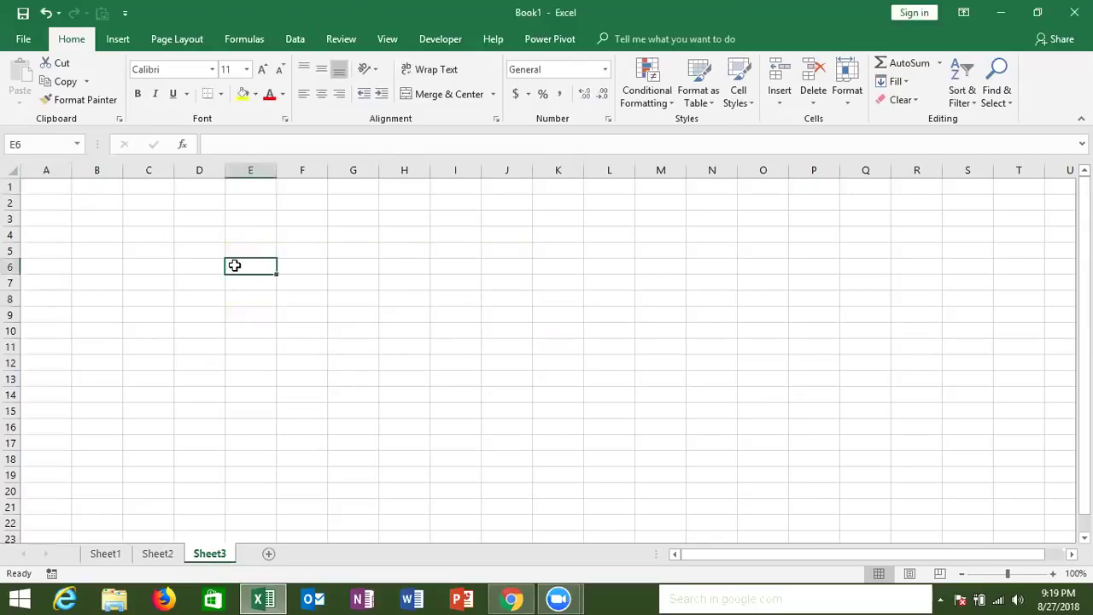
pyautogui.click(255, 94)
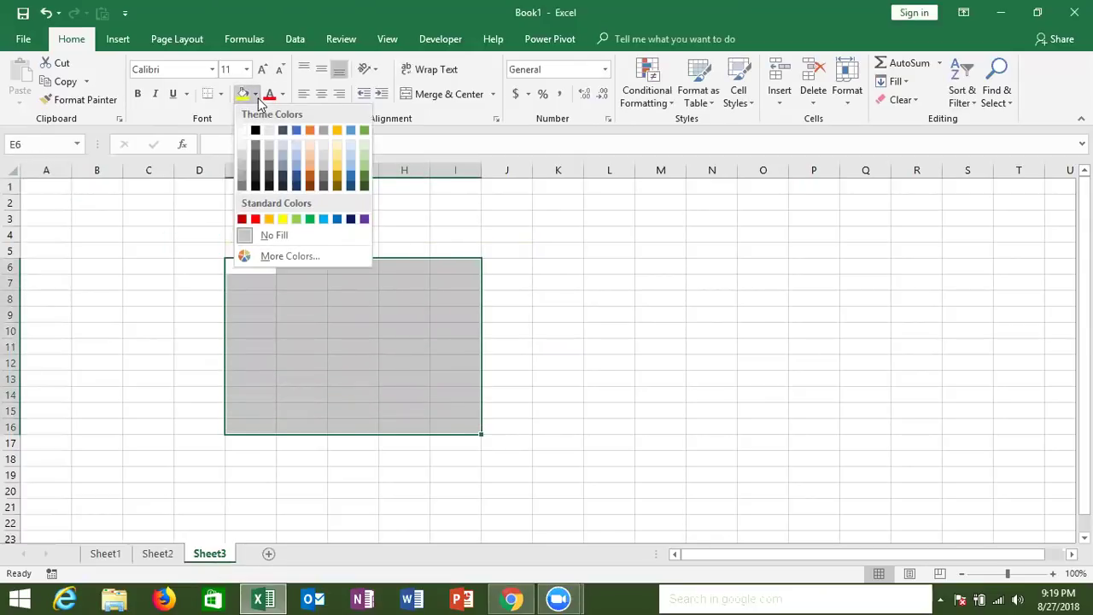
pyautogui.click(255, 219)
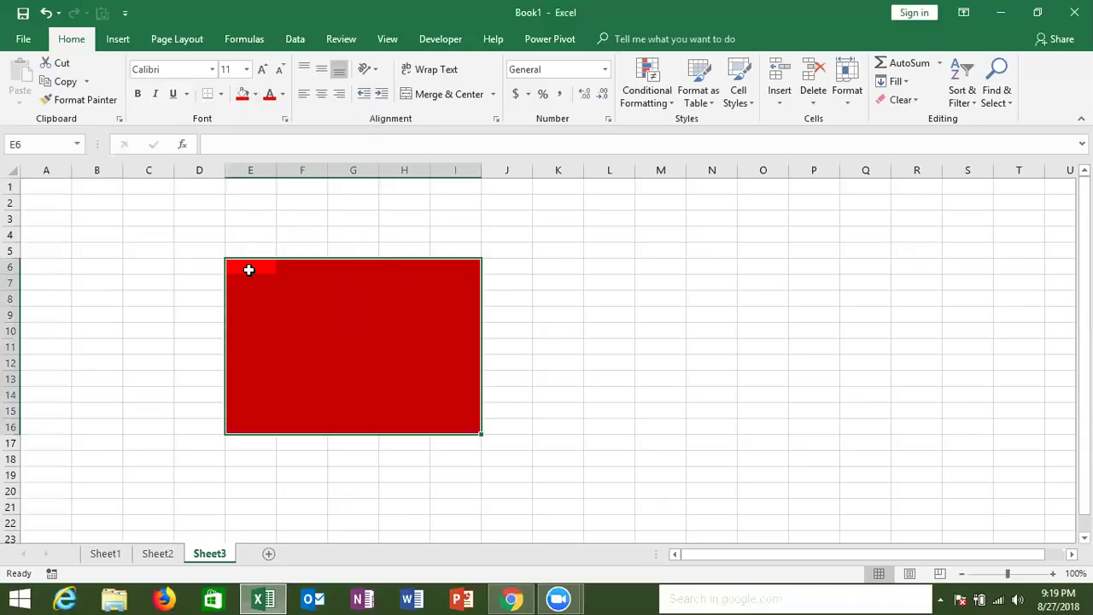
pyautogui.click(248, 267)
pyautogui.moveTo(222, 239); pyautogui.dragTo(101, 193)
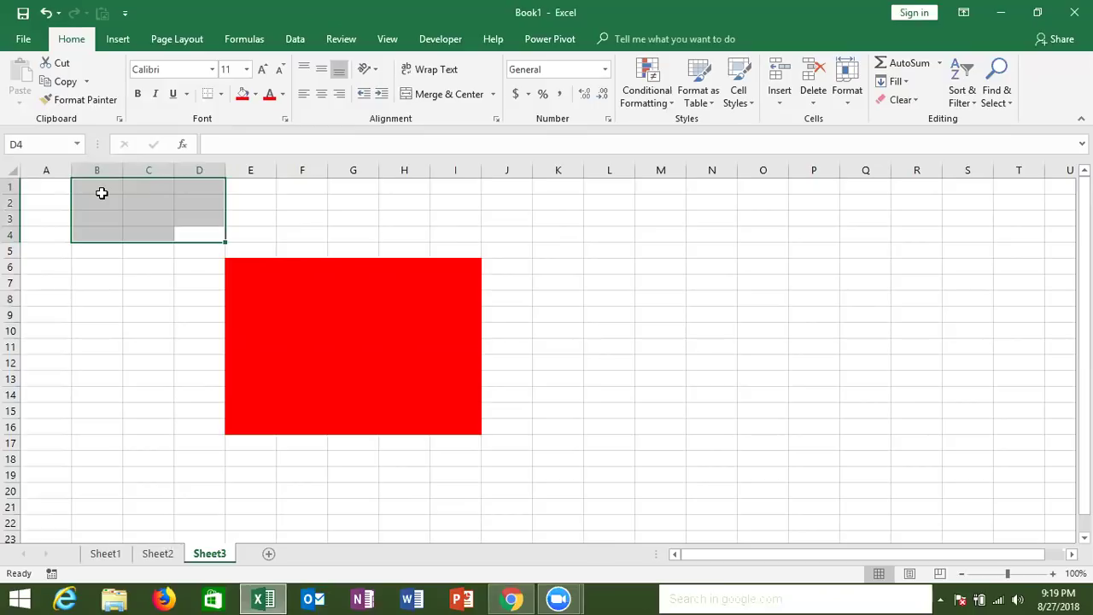
# Step: Unlock every cell on Sheet3 through Format Cells > Protection
pyautogui.click(58, 186)
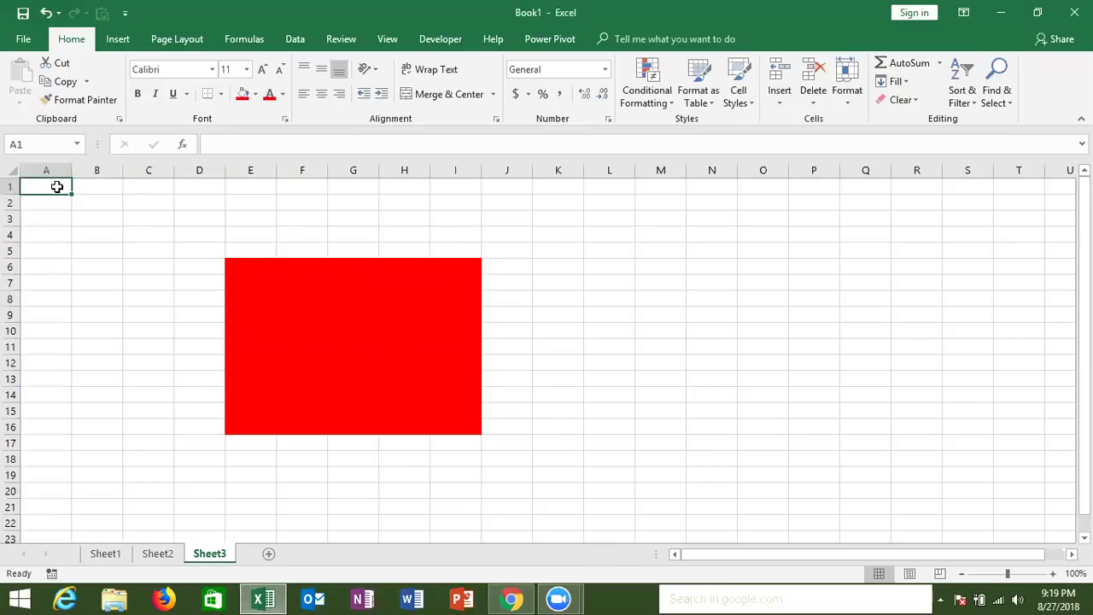
pyautogui.click(14, 171)
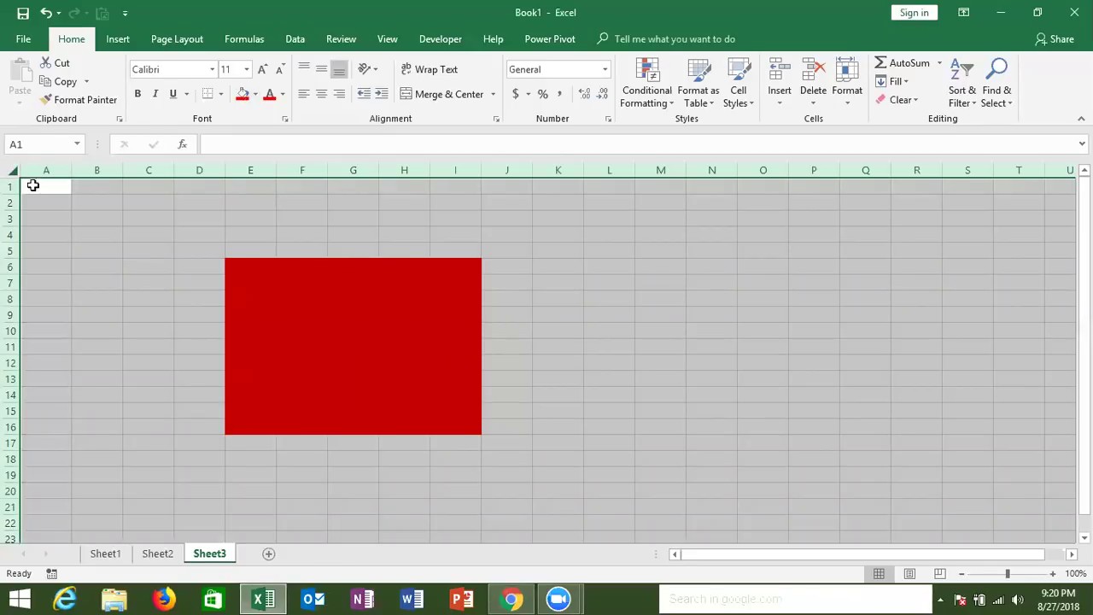
pyautogui.rightClick(146, 236)
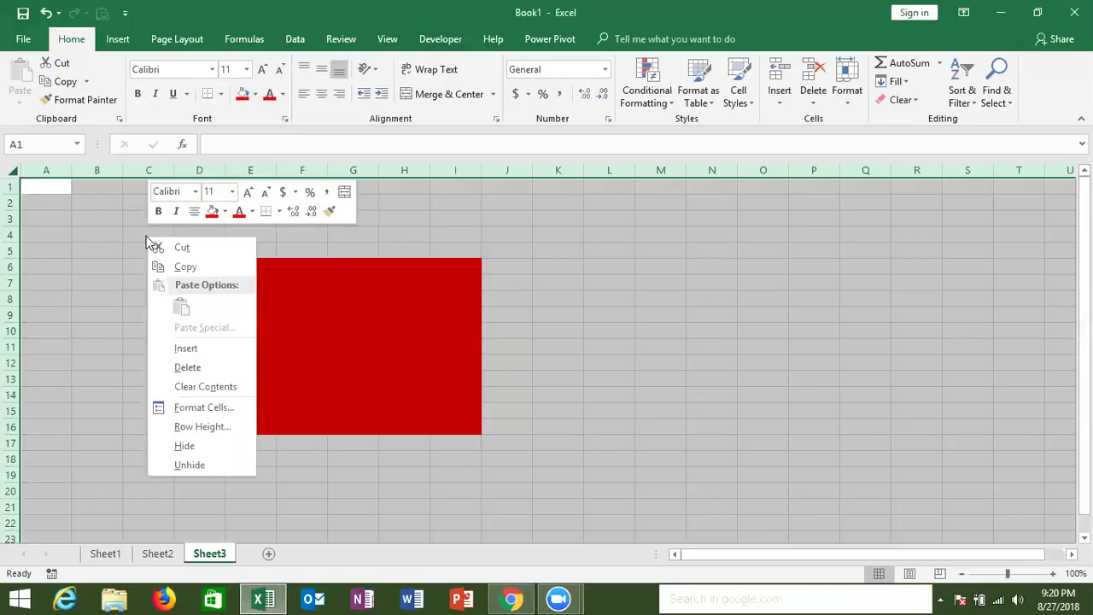
pyautogui.click(177, 402)
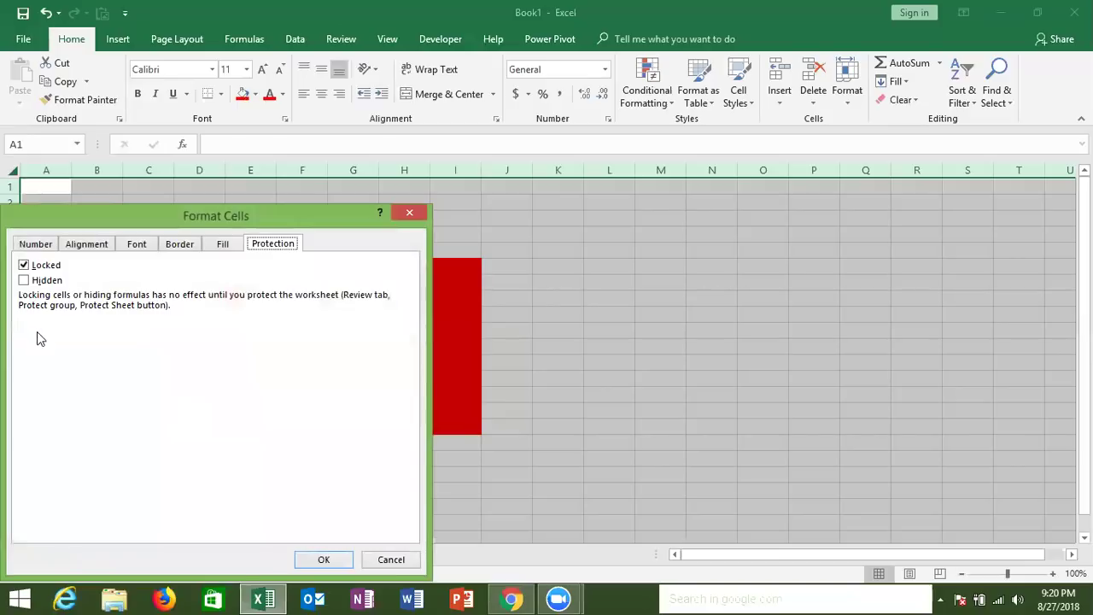
pyautogui.click(23, 265)
pyautogui.click(330, 560)
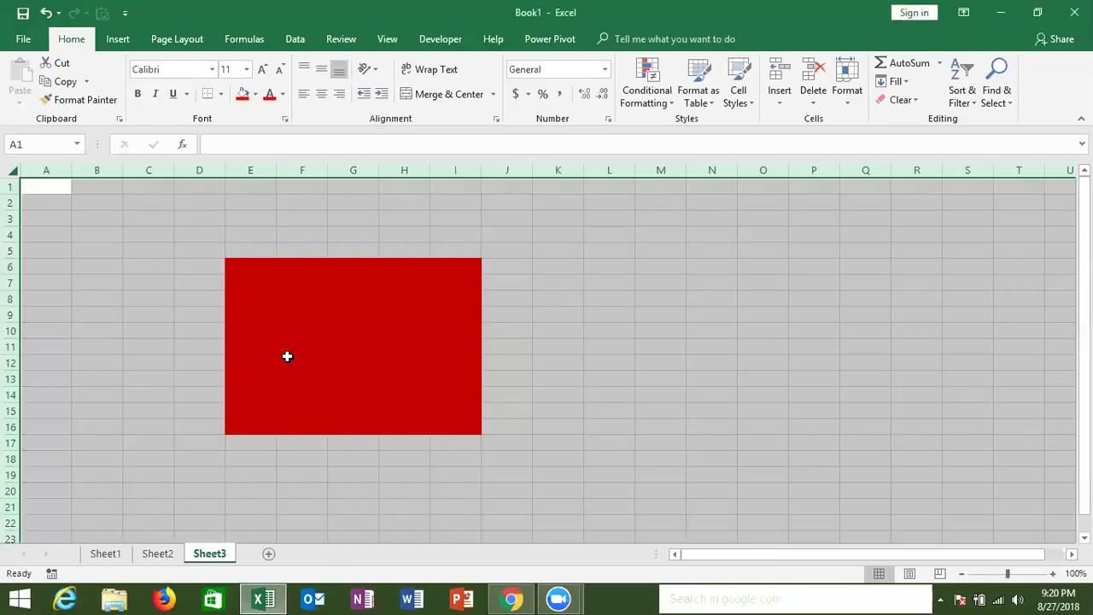
pyautogui.click(288, 358)
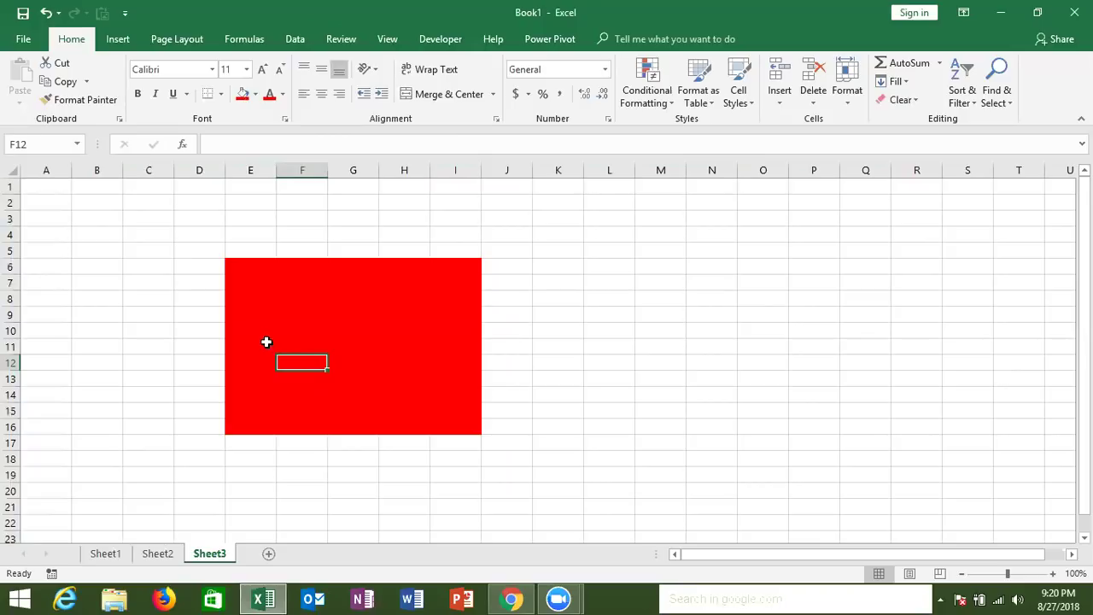
# Step: Set the red block E6:I16 back to Locked in Format Cells
pyautogui.click(244, 266)
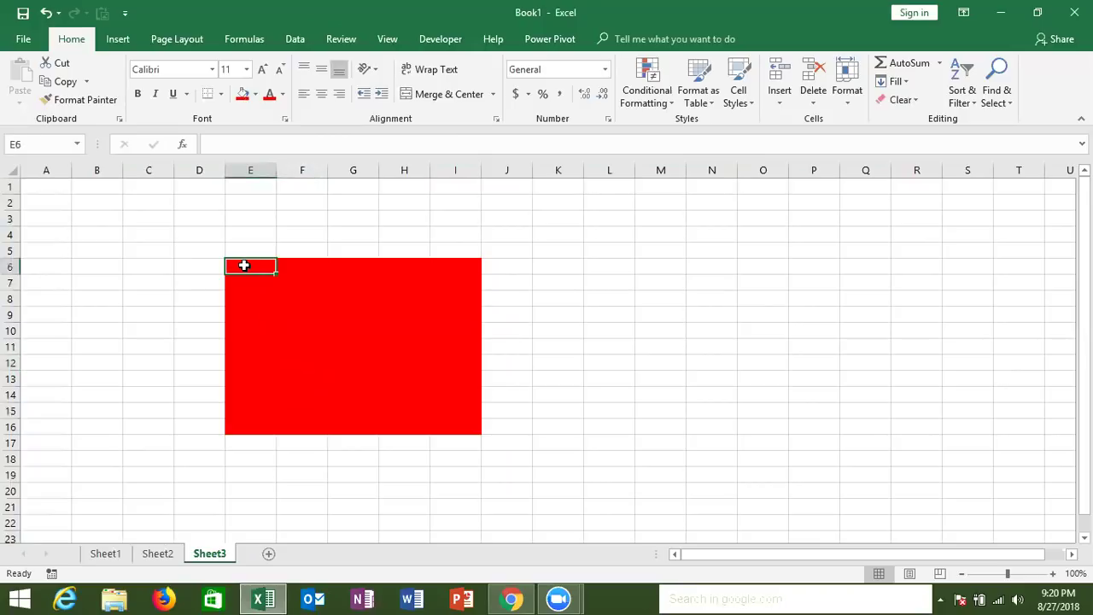
pyautogui.moveTo(243, 266); pyautogui.dragTo(462, 430)
pyautogui.rightClick(429, 411)
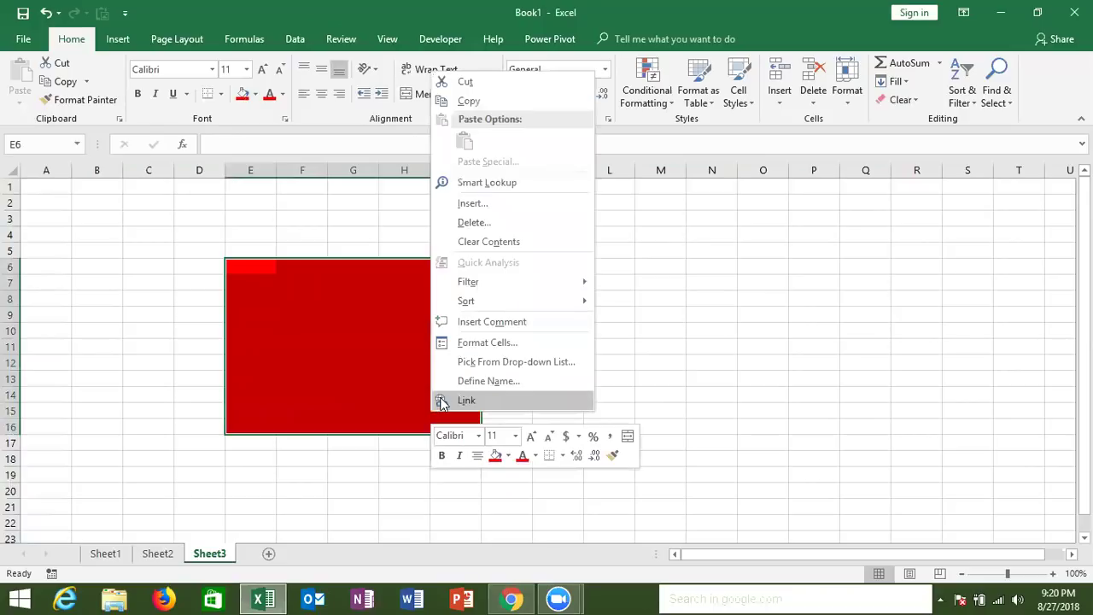
pyautogui.click(460, 352)
pyautogui.click(296, 213)
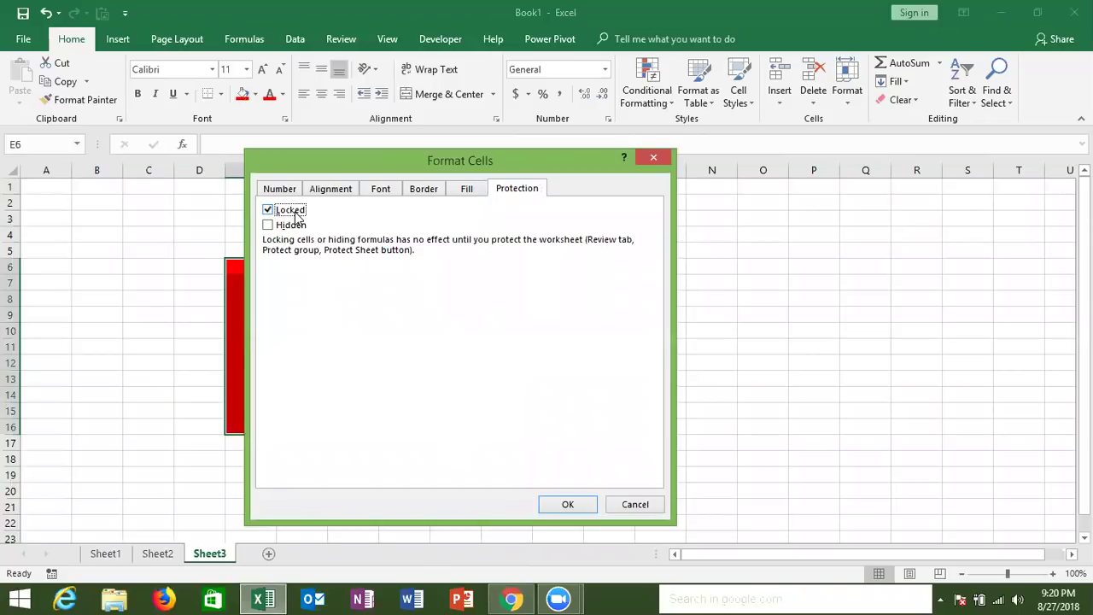
pyautogui.click(544, 508)
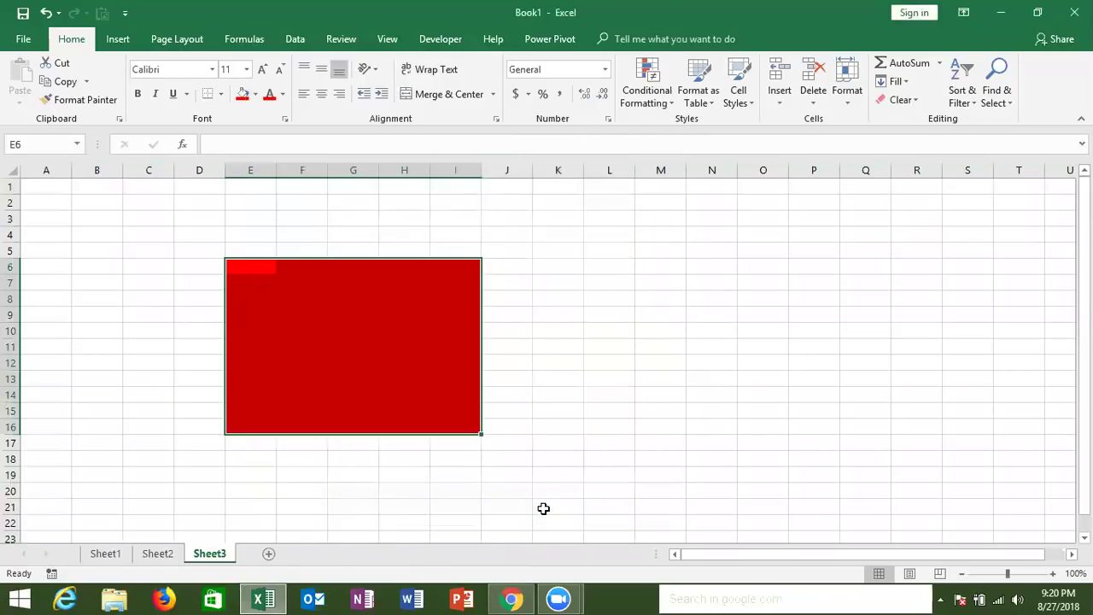
# Step: Protect Sheet3 with the default settings and no password
pyautogui.rightClick(225, 557)
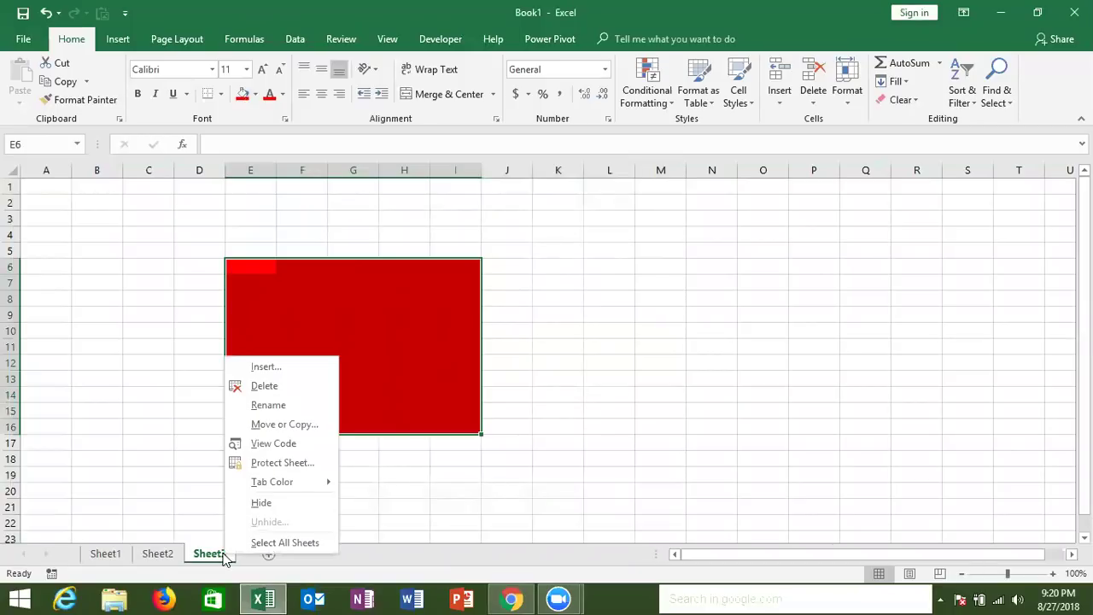
pyautogui.click(279, 462)
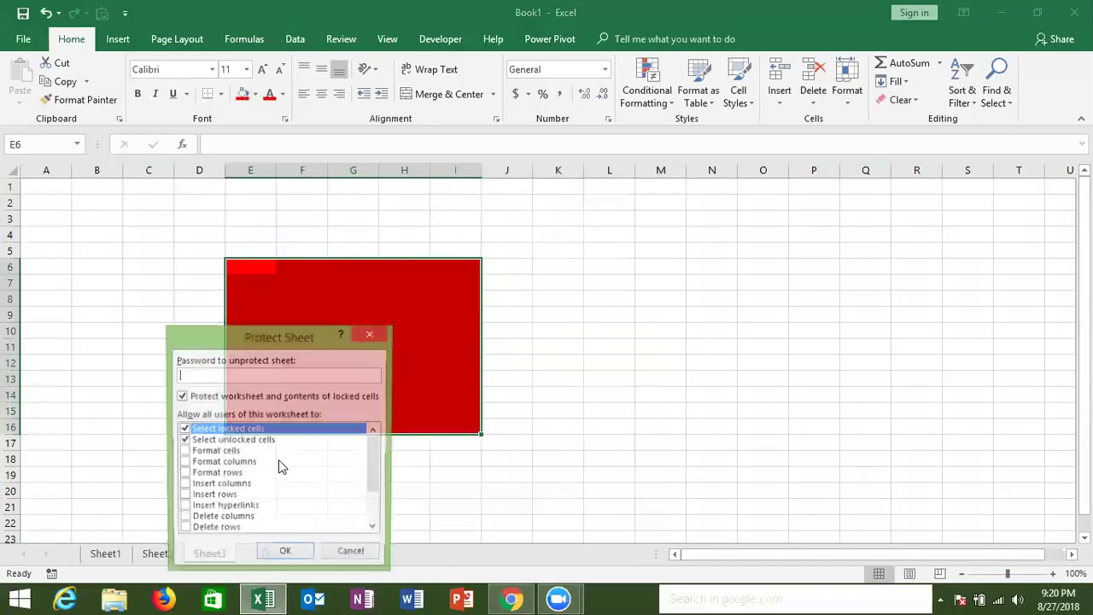
pyautogui.click(305, 556)
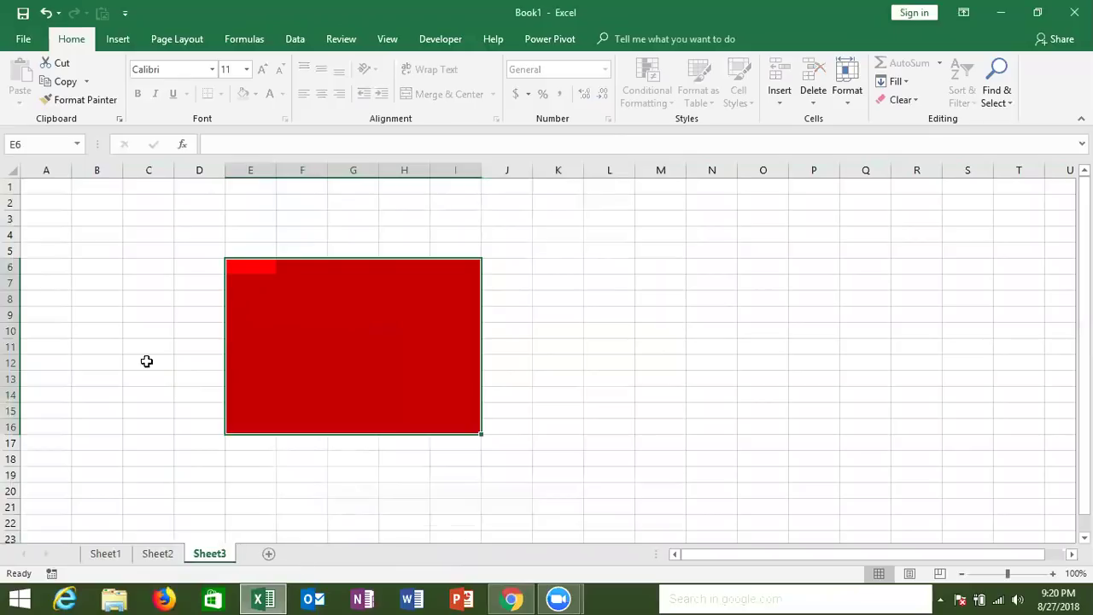
# Step: Enter 'hgh' in B9, then confirm edits to F11 and other red-block cells are refused
pyautogui.click(112, 313)
pyautogui.write('hgh')
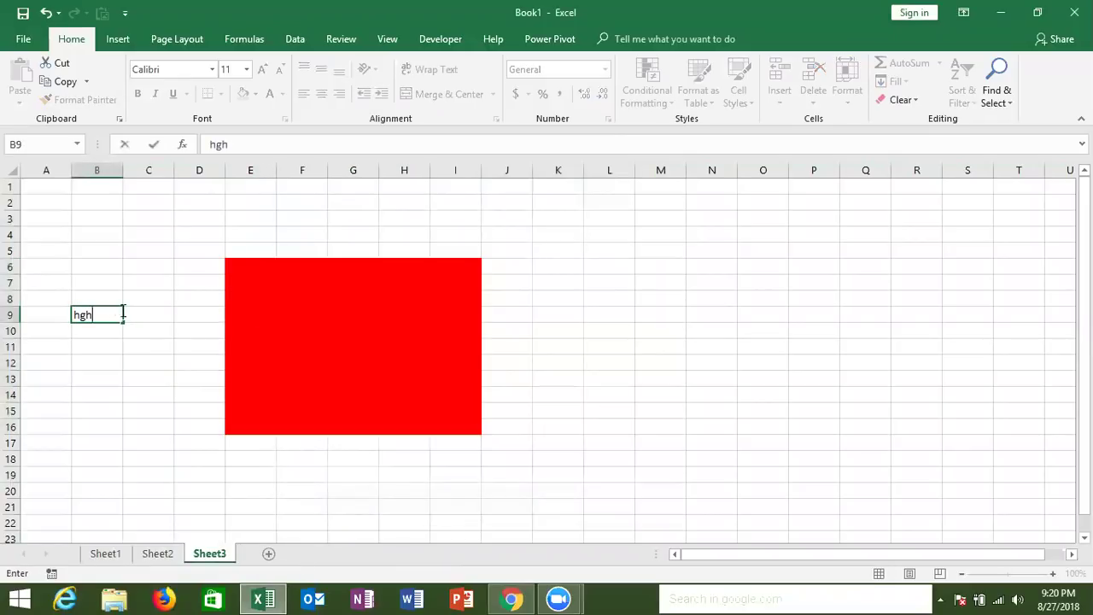
pyautogui.click(207, 342)
pyautogui.doubleClick(277, 346)
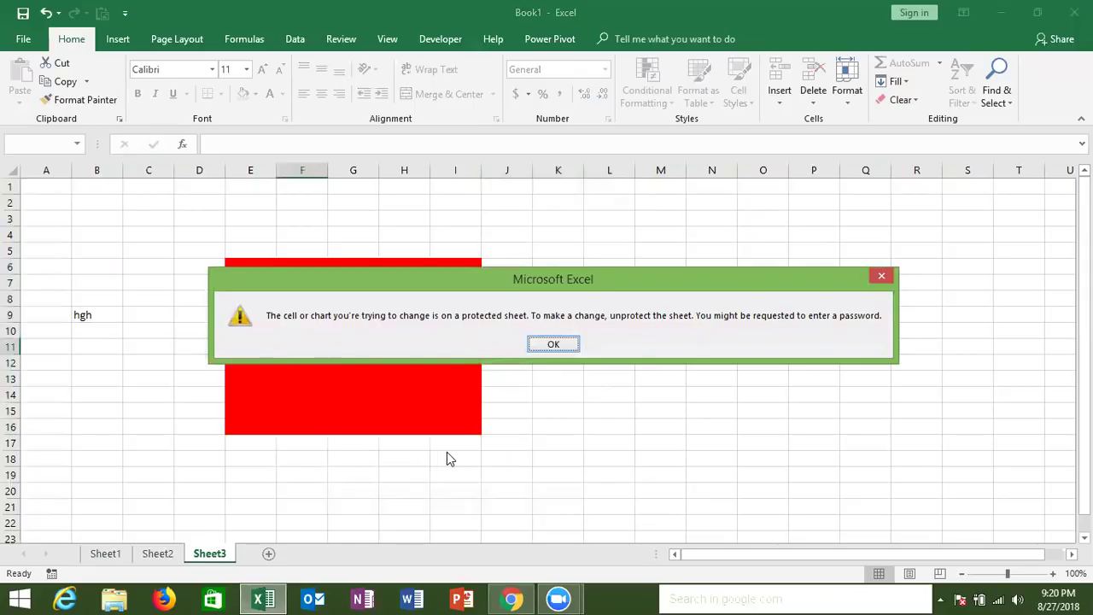
pyautogui.click(554, 346)
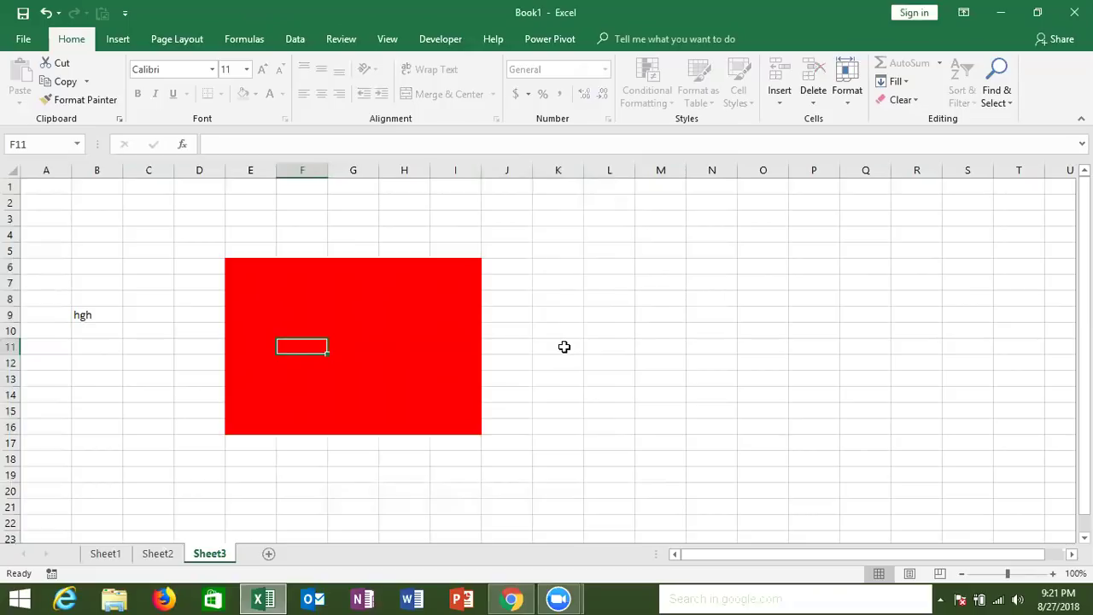
pyautogui.click(448, 316)
pyautogui.click(395, 284)
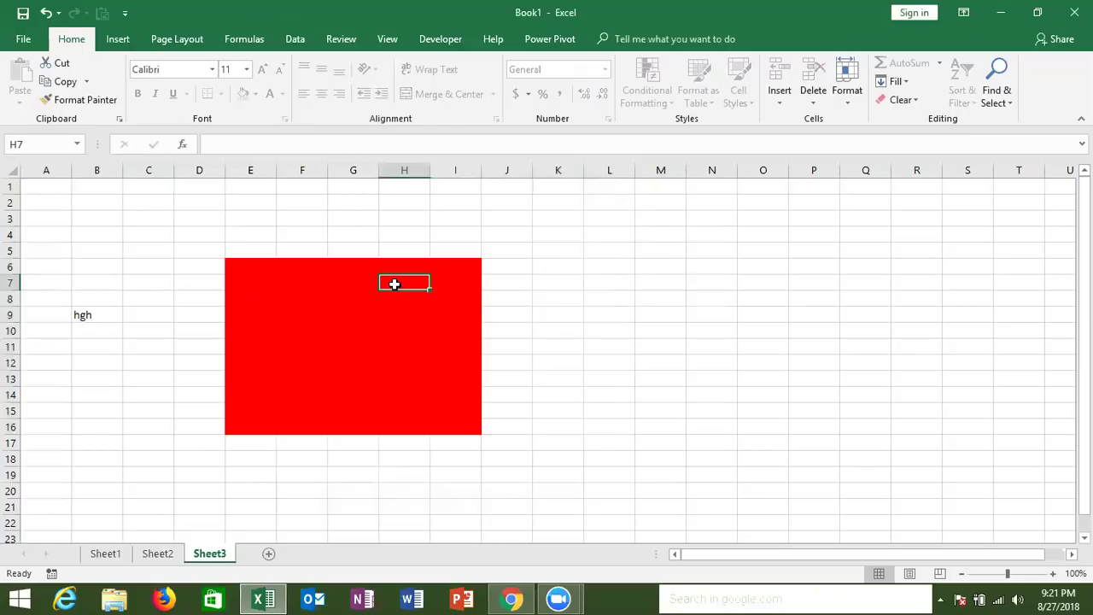
pyautogui.click(330, 287)
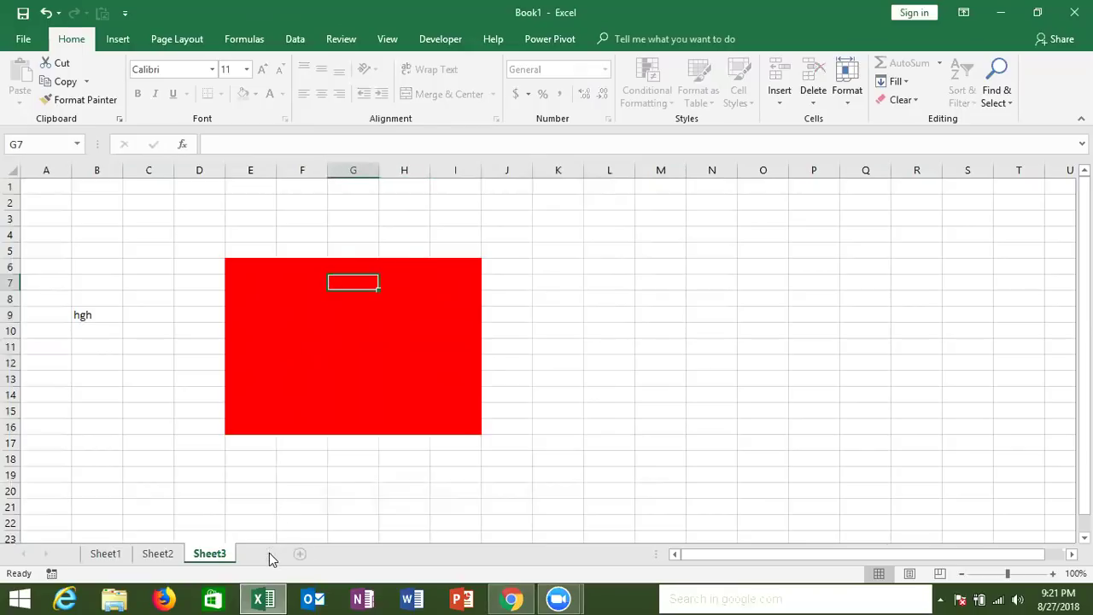
# Step: Add Sheet4 with headers Name, Qty, MRP and Amt in A1:D1
pyautogui.click(270, 552)
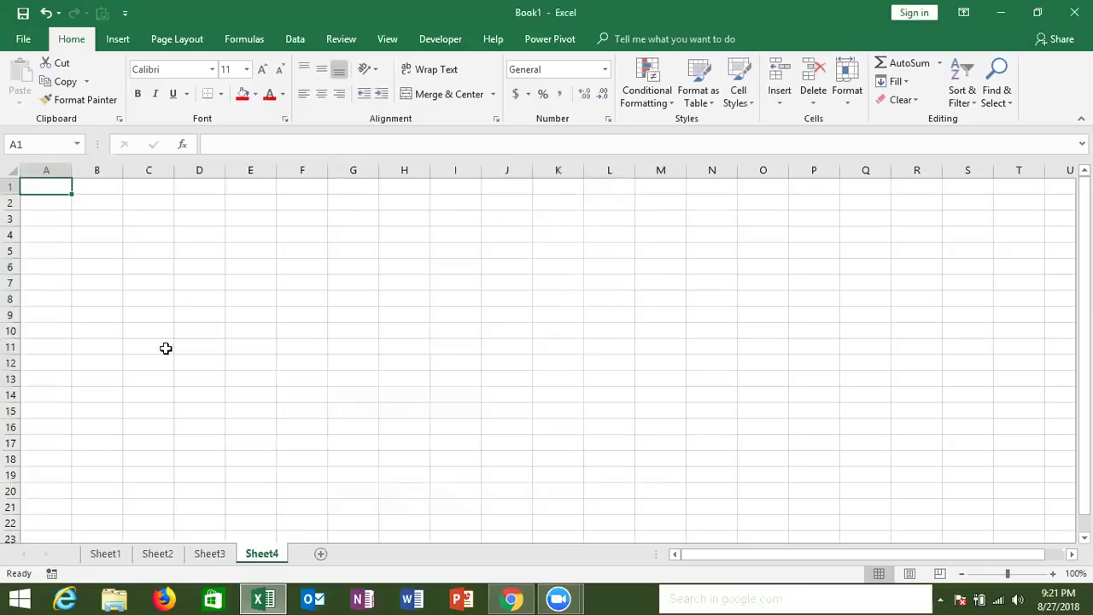
pyautogui.write('N')
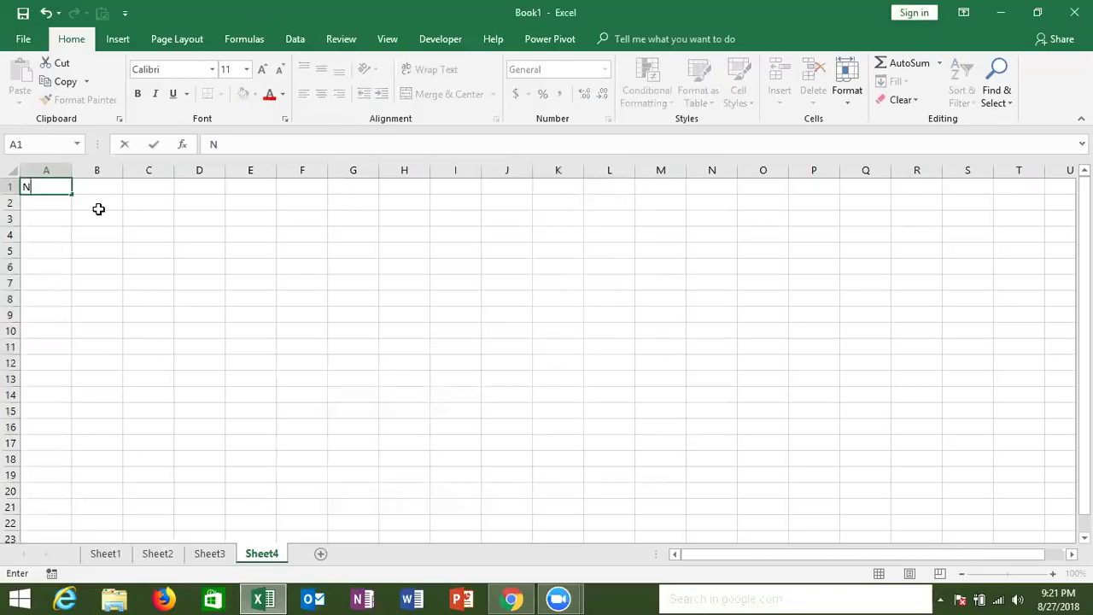
pyautogui.write('ame')
pyautogui.press('Tab')
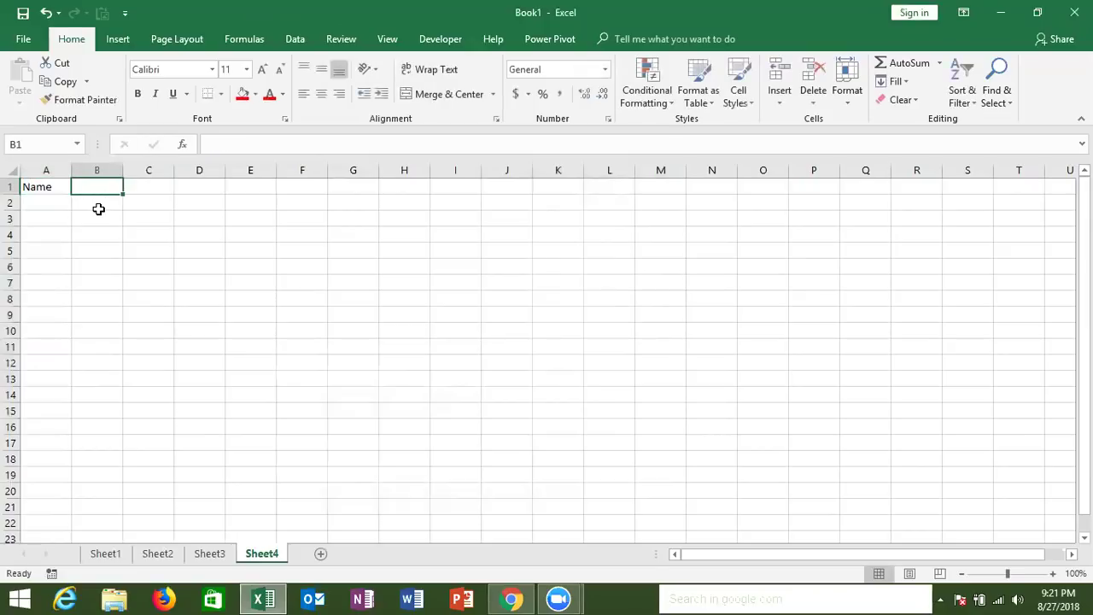
pyautogui.write('Qty')
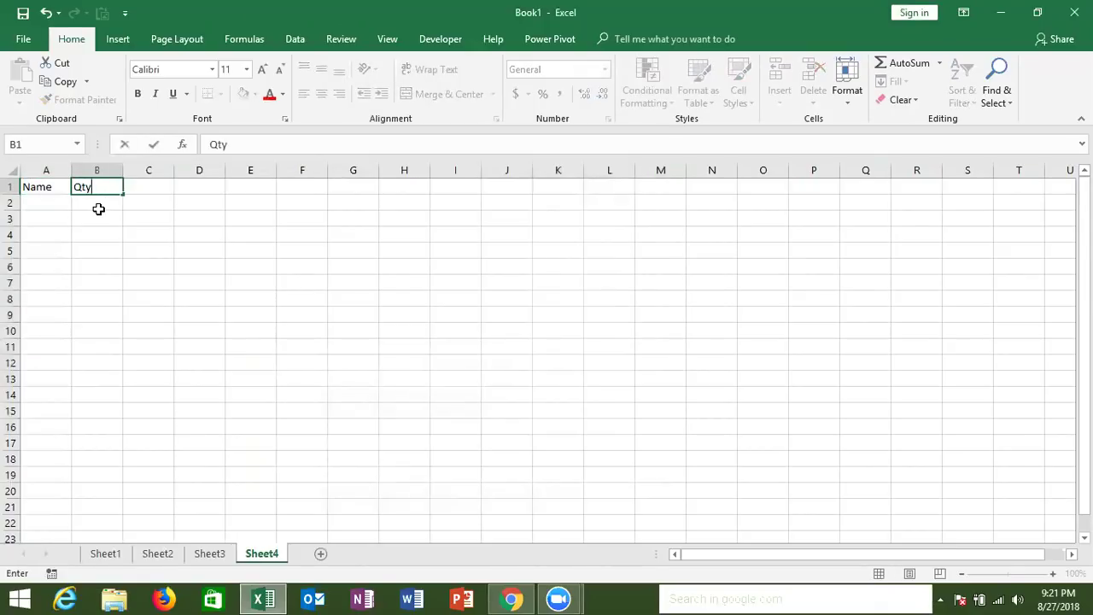
pyautogui.press('Tab')
pyautogui.write('MR')
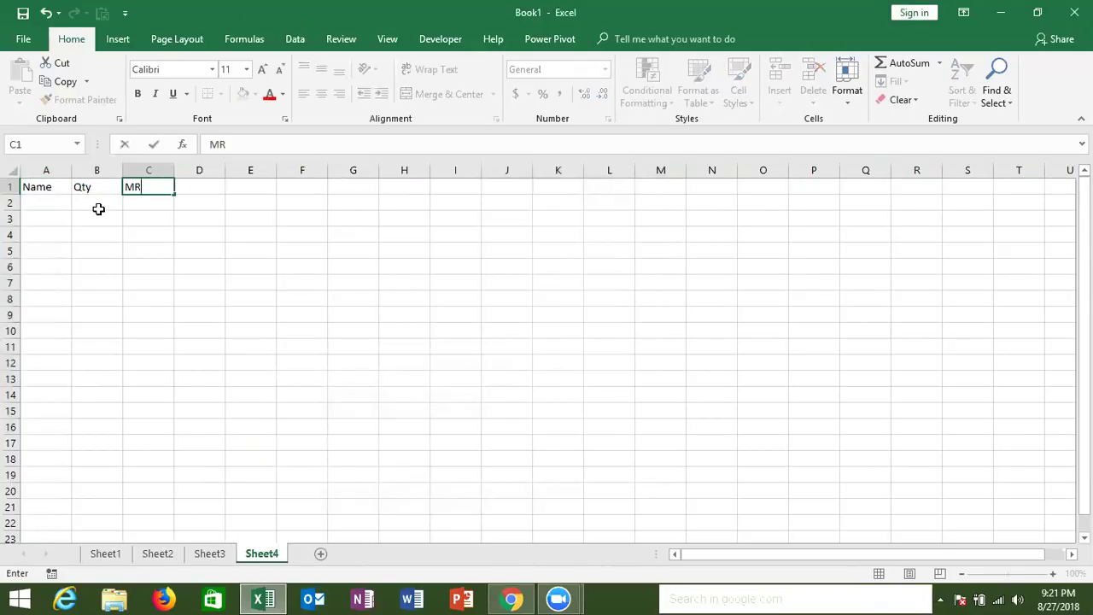
pyautogui.write('P')
pyautogui.press('Tab')
pyautogui.write('Amt')
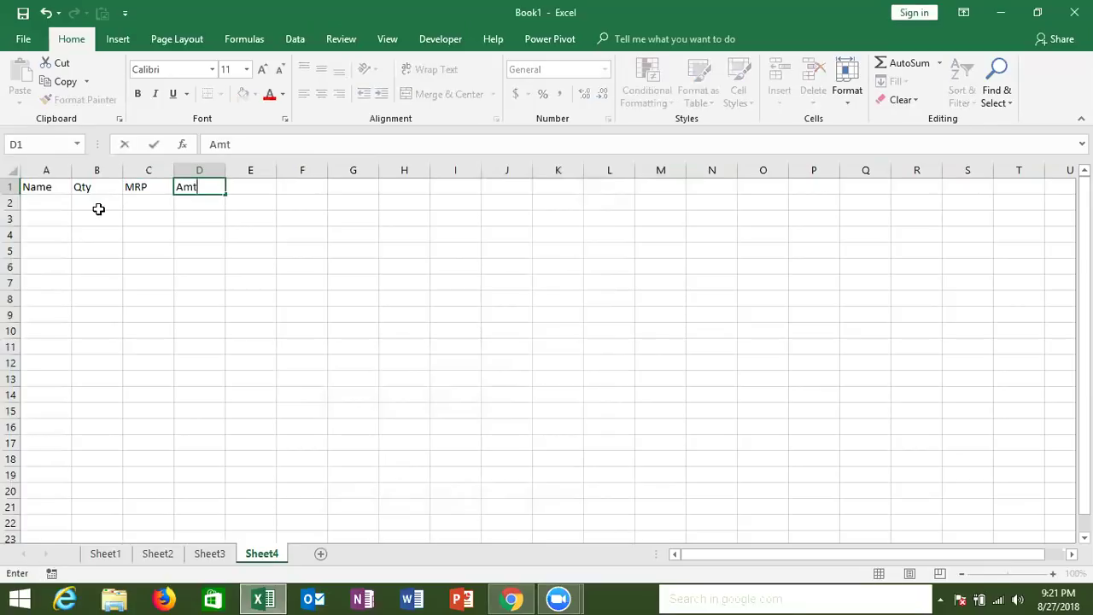
pyautogui.press('Tab')
# Step: Add the headers GST, Com, Total, Date and Time in E1:I1
pyautogui.write('G')
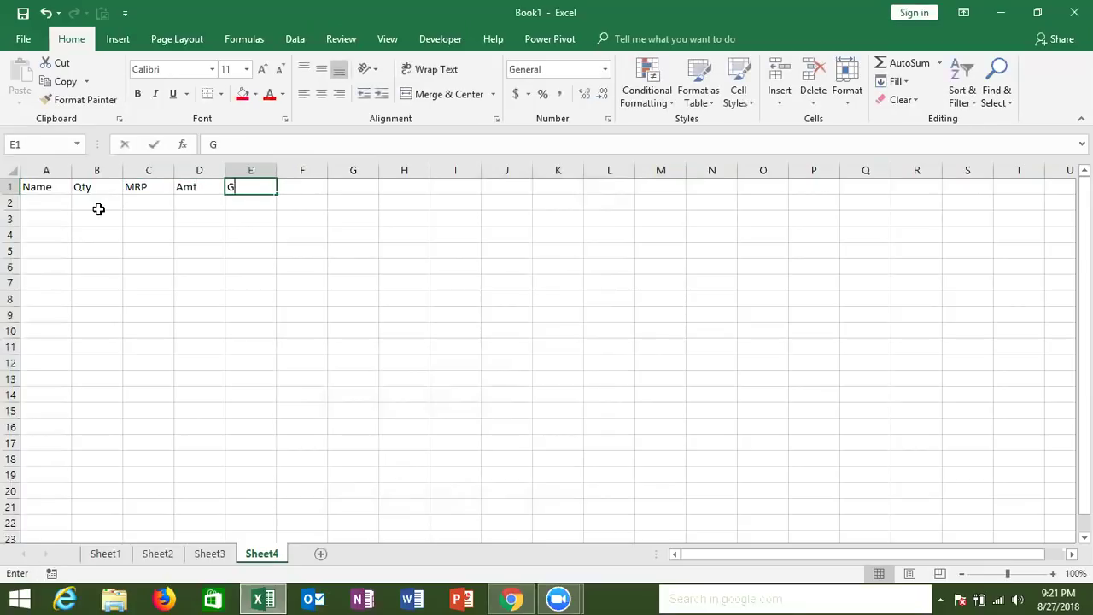
pyautogui.write('ST')
pyautogui.press('Tab')
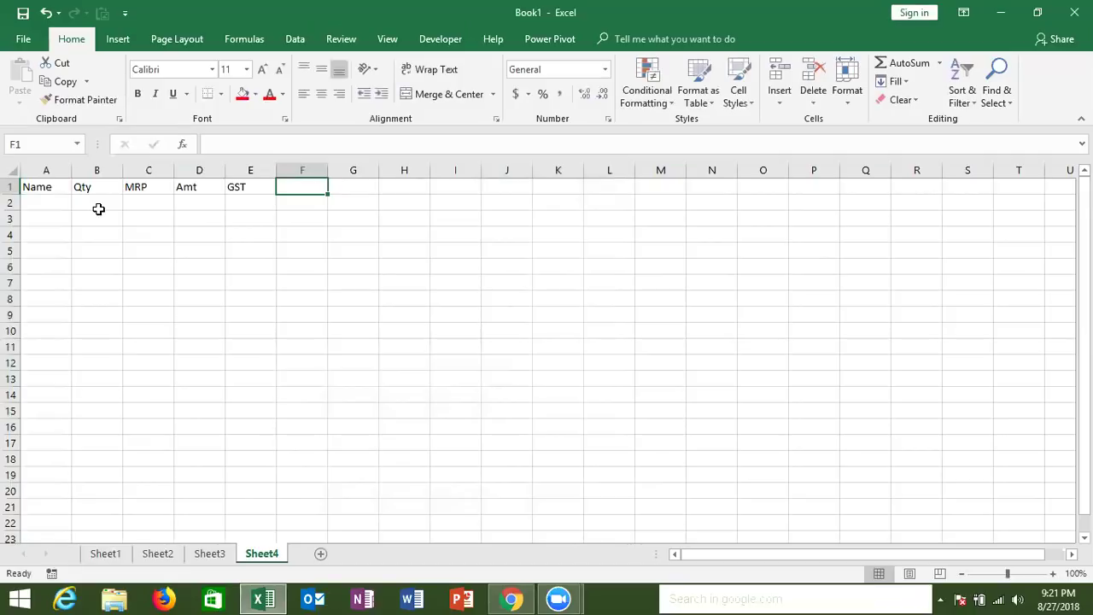
pyautogui.write('Com')
pyautogui.press('Tab')
pyautogui.write('Total')
pyautogui.press('Tab')
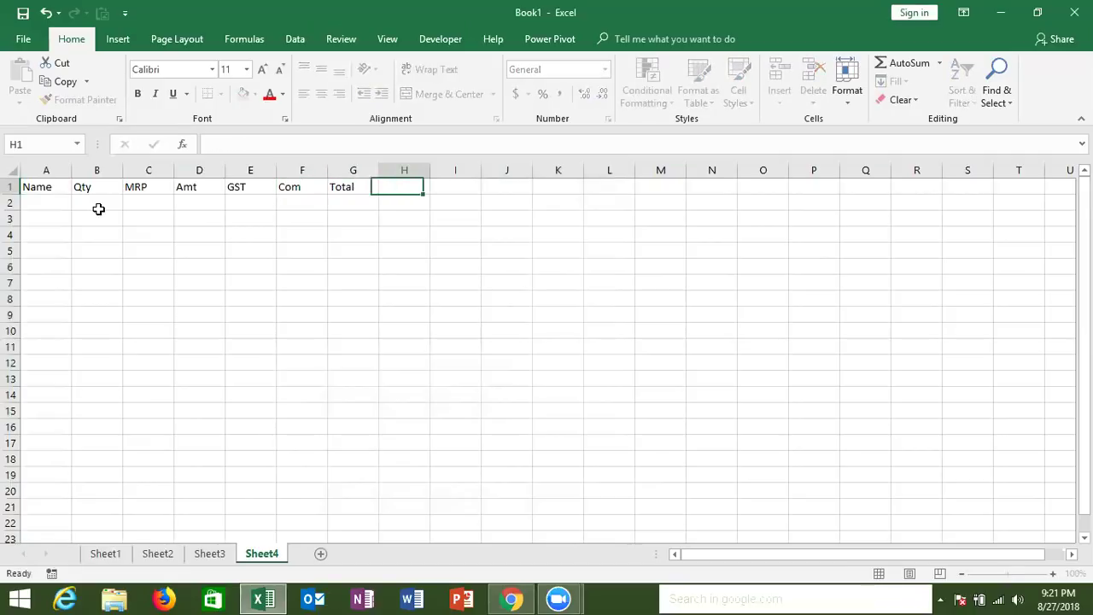
pyautogui.write('Date')
pyautogui.press('Tab')
pyautogui.write('Time')
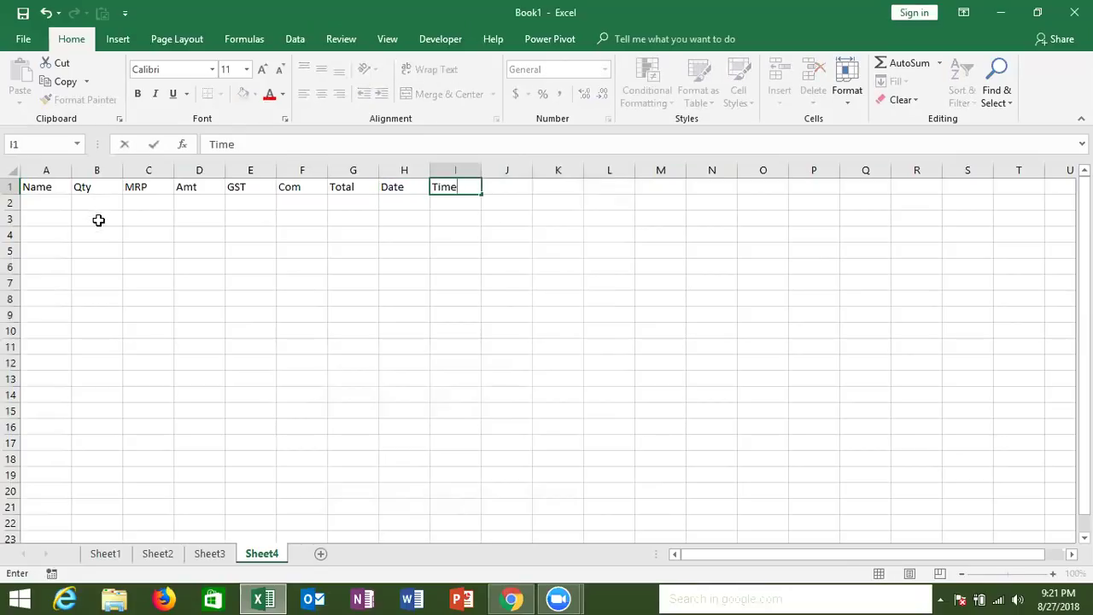
pyautogui.click(183, 199)
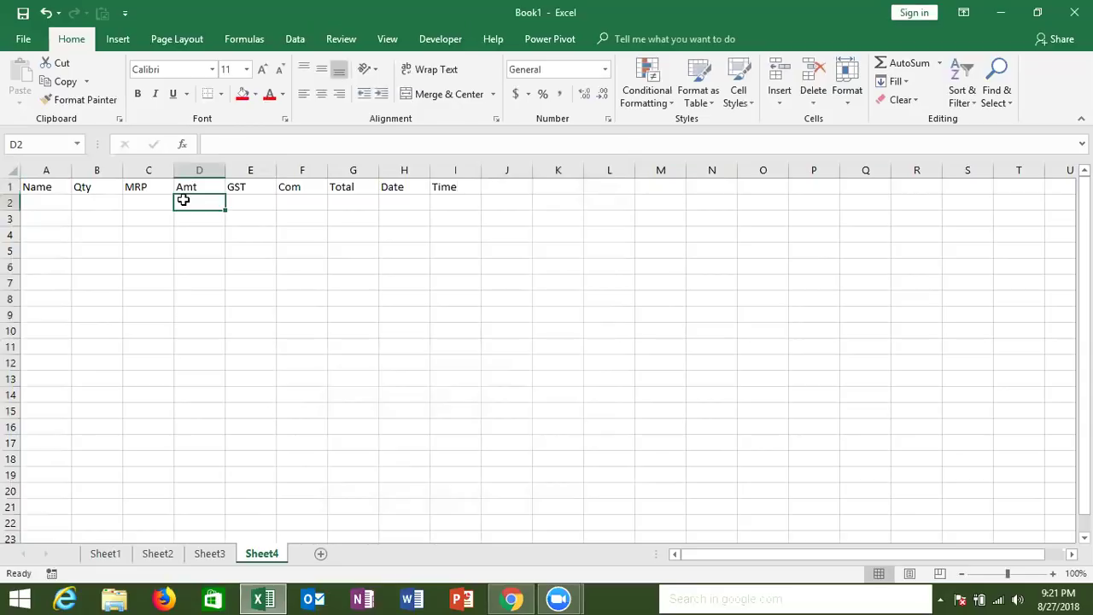
# Step: Enter the Amt formula =B2*C2 in D2
pyautogui.write('=')
pyautogui.click(122, 204)
pyautogui.write('*')
pyautogui.click(144, 201)
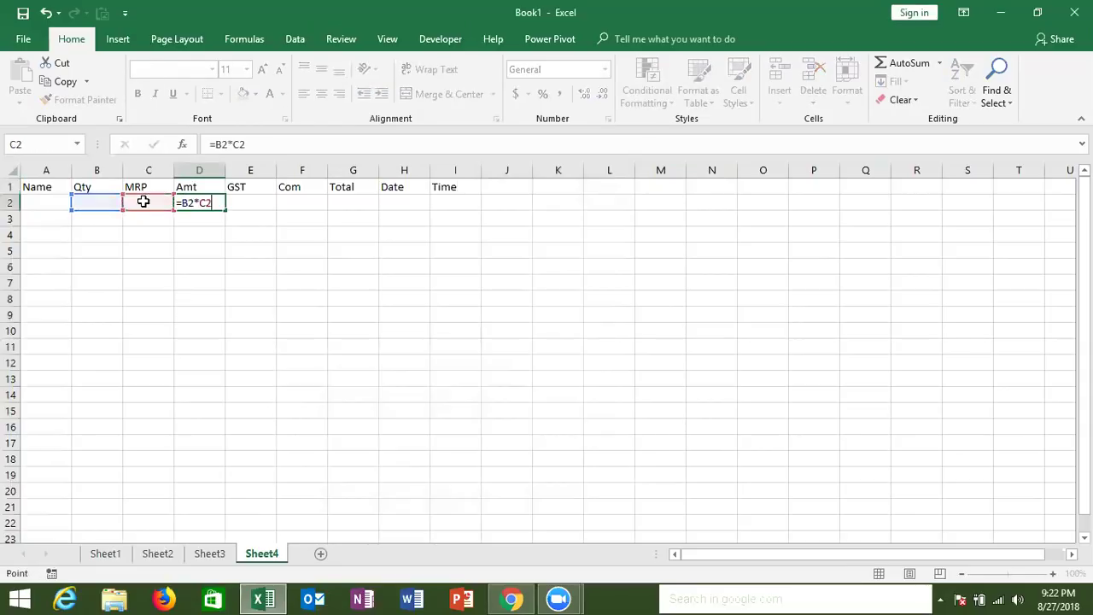
pyautogui.press('Return')
pyautogui.press('Up')
pyautogui.press('Right')
# Step: Enter GST as =D2*18% in E2 and Com as =D2*2% in F2
pyautogui.write('=')
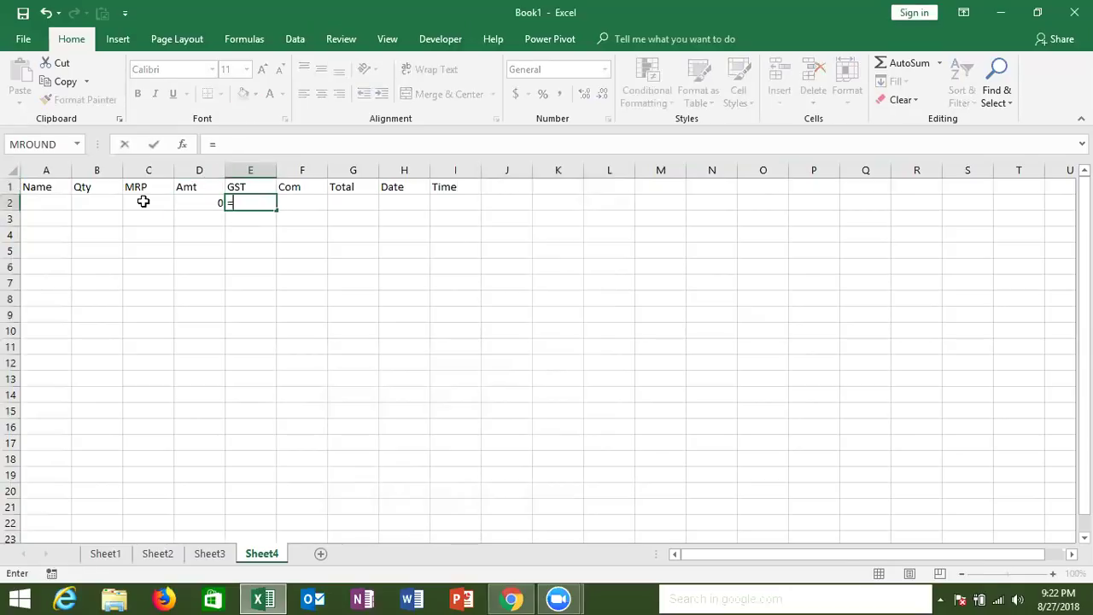
pyautogui.press('Left')
pyautogui.write('*')
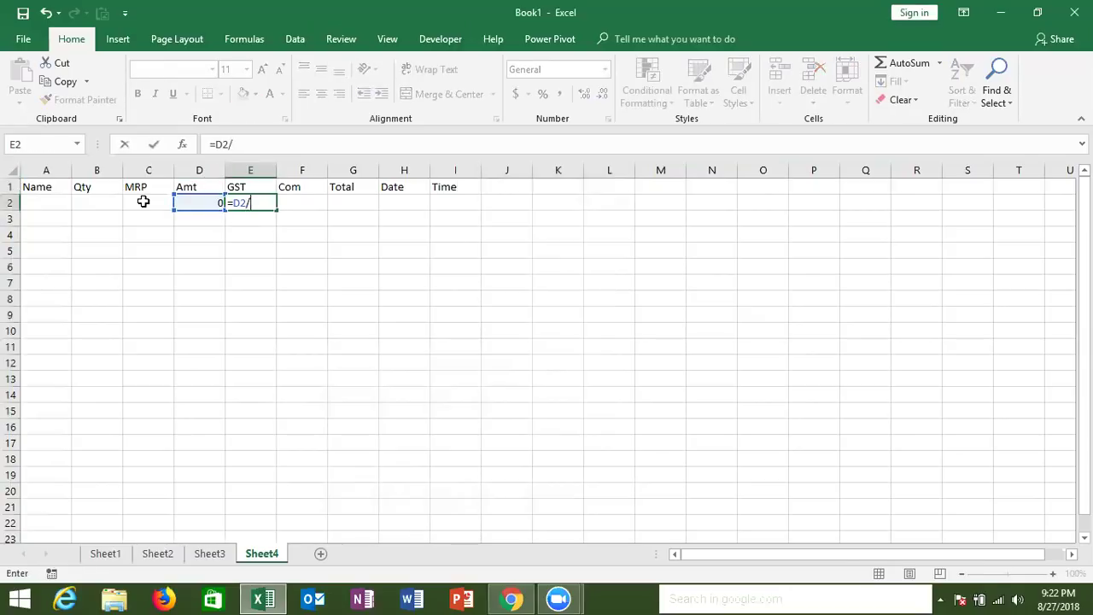
pyautogui.write('18')
pyautogui.write('%')
pyautogui.hotkey('ctrl', 'Return')
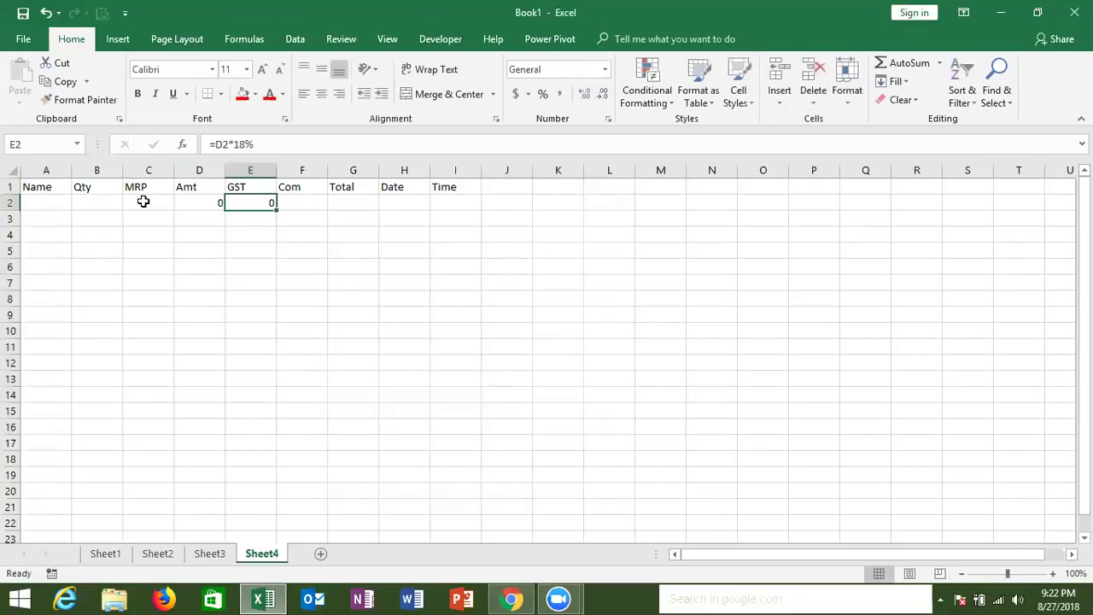
pyautogui.press('Right')
pyautogui.write('=')
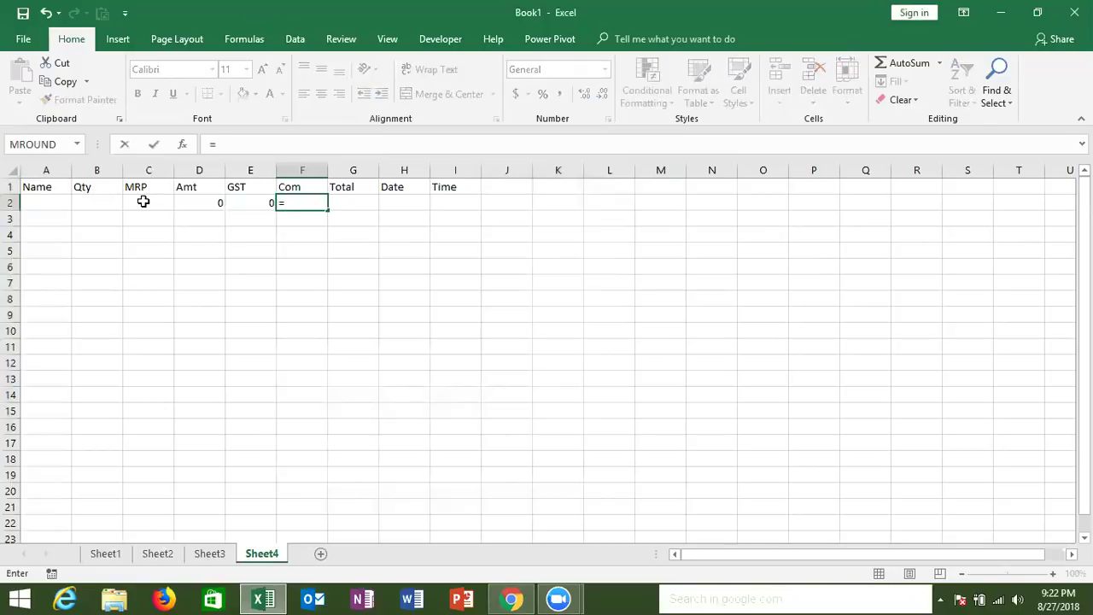
pyautogui.press('Left')
pyautogui.press('Left')
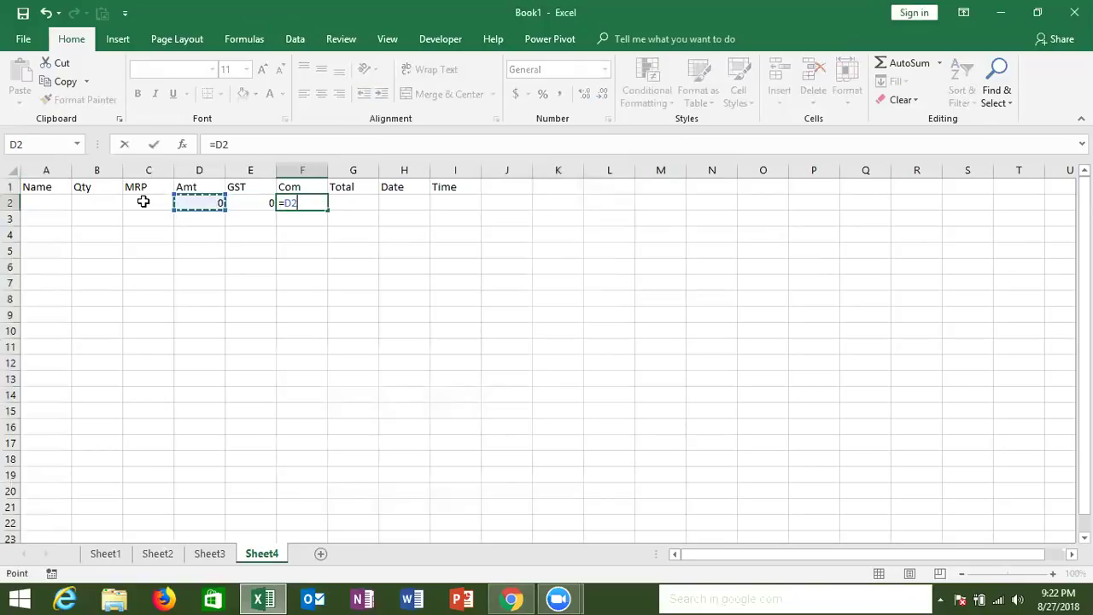
pyautogui.write('*2')
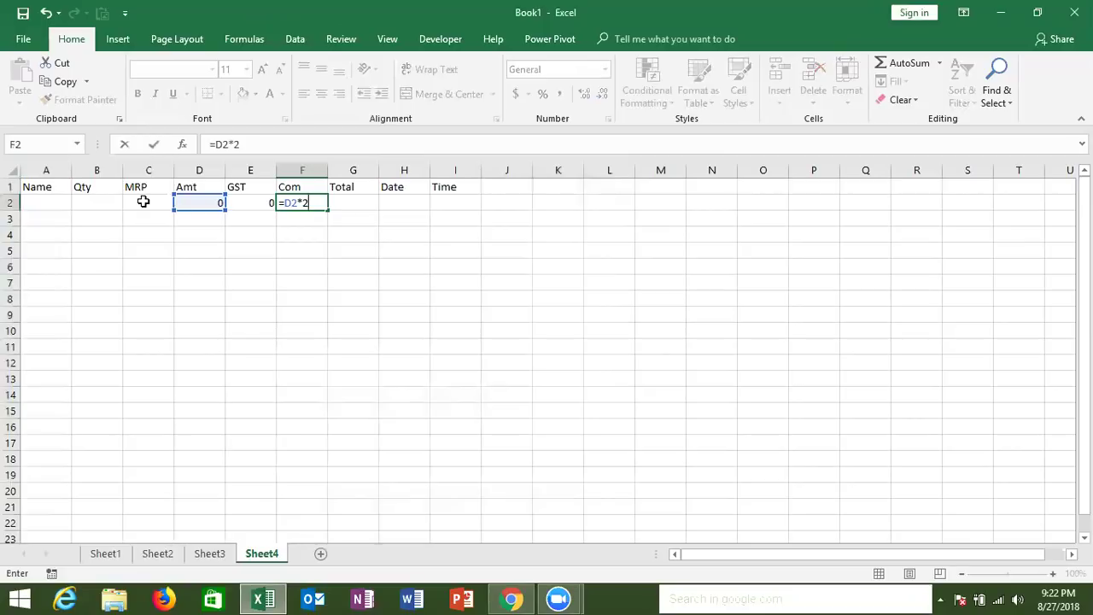
pyautogui.write('%')
pyautogui.press('Return')
# Step: AutoSum Total =SUM(D2:F2) in G2, then fill D2:G2 down to row 13
pyautogui.press('Right')
pyautogui.press('Up')
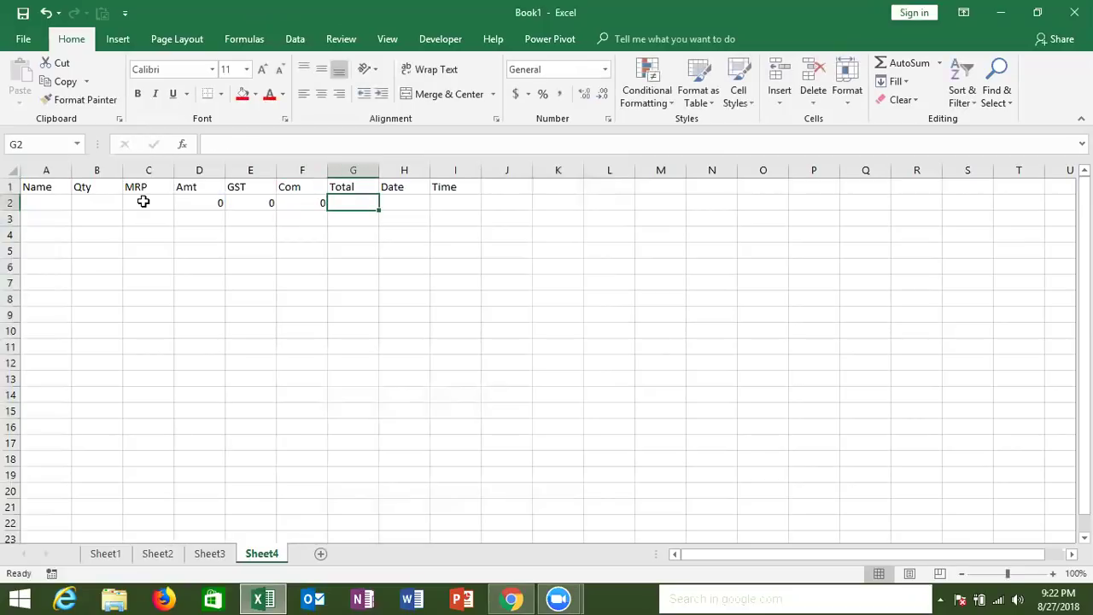
pyautogui.hotkey('alt', '=')
pyautogui.hotkey('ctrl', 'Return')
pyautogui.hotkey('shift', 'Left')
pyautogui.hotkey('shift', 'Left')
pyautogui.hotkey('shift', 'Left')
pyautogui.hotkey('shift', 'Down')
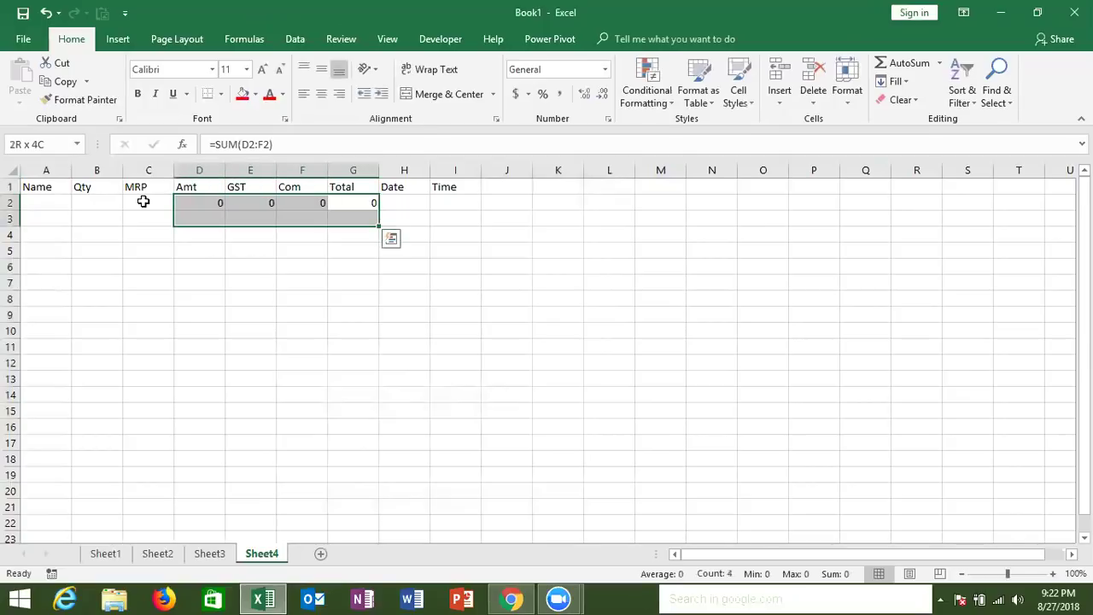
pyautogui.hotkey('shift', 'Down')
pyautogui.hotkey('shift', 'Down')
pyautogui.hotkey('shift', 'Down')
pyautogui.hotkey('ctrl', 'd')
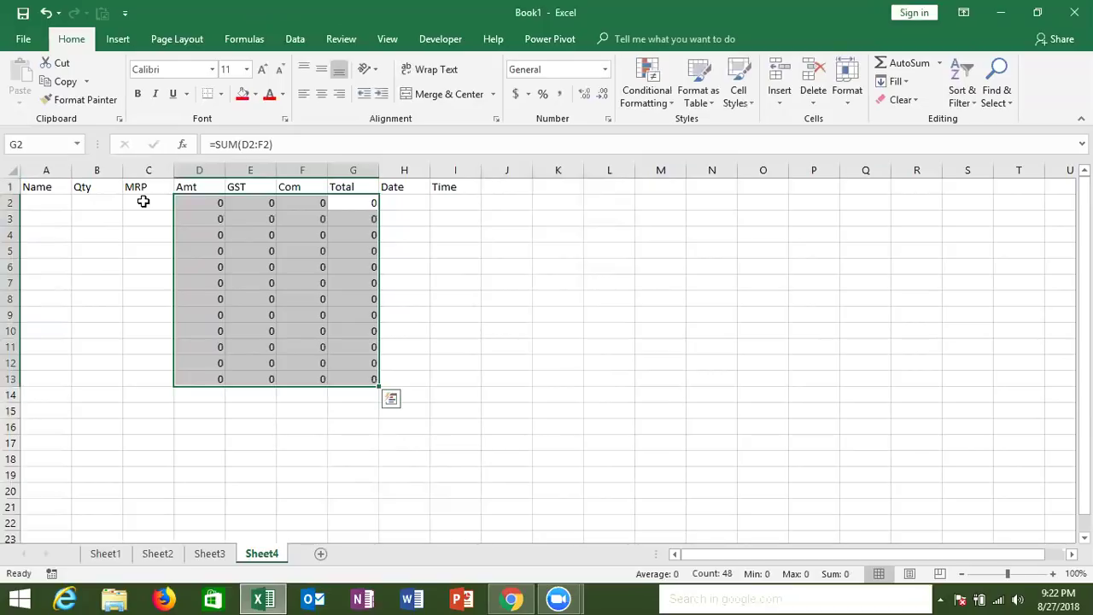
pyautogui.click(81, 213)
# Step: Enter a person's name, Qty 98 and MRP 20 in A2:C2
pyautogui.click(31, 201)
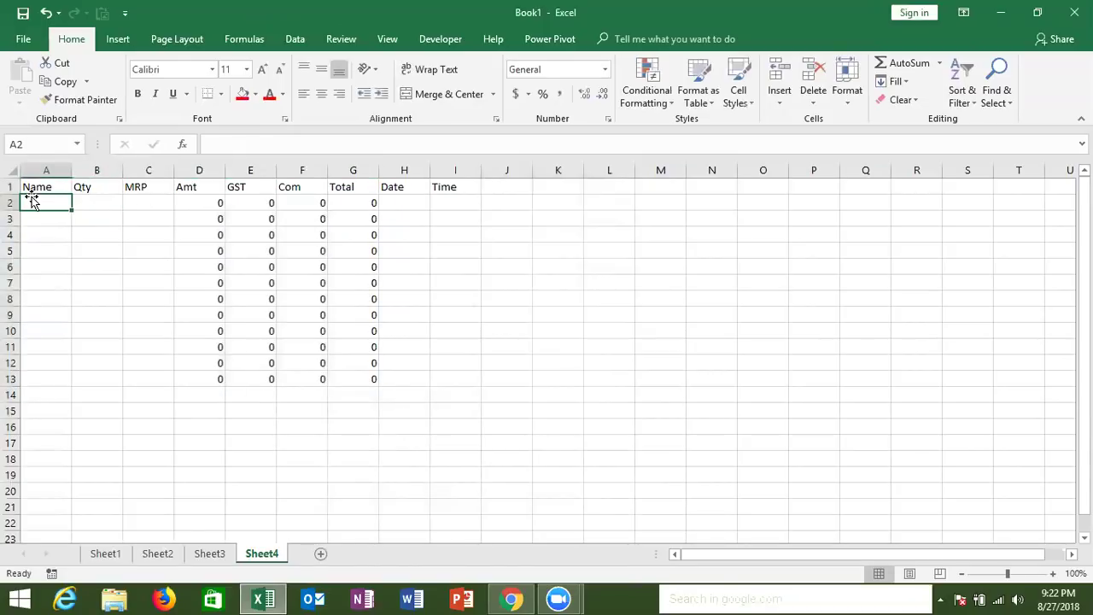
pyautogui.write('Puja')
pyautogui.press('Tab')
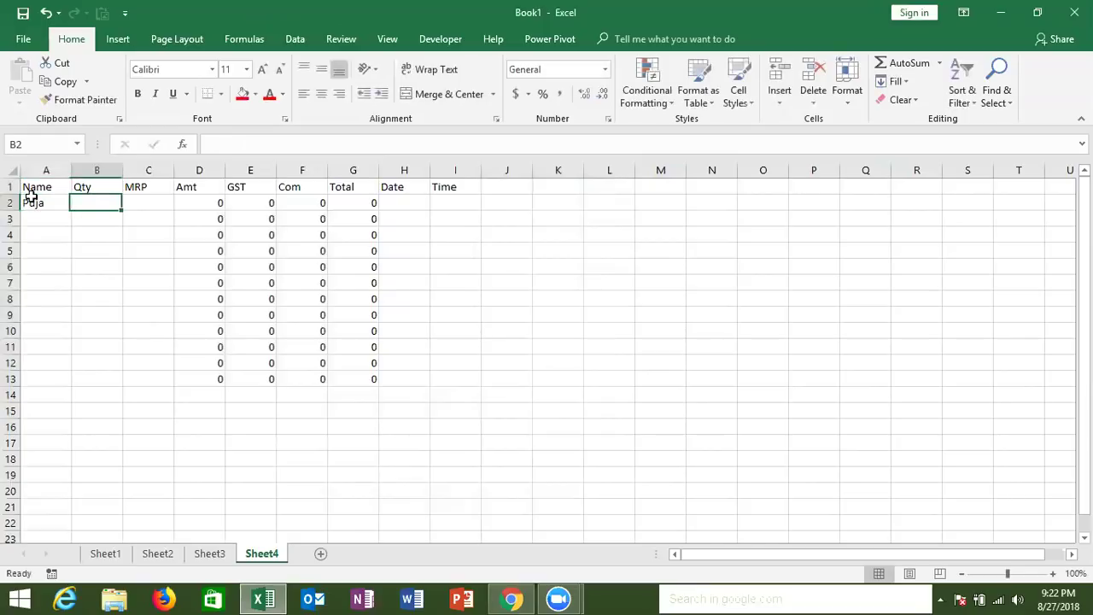
pyautogui.write('98')
pyautogui.press('Tab')
pyautogui.write('20')
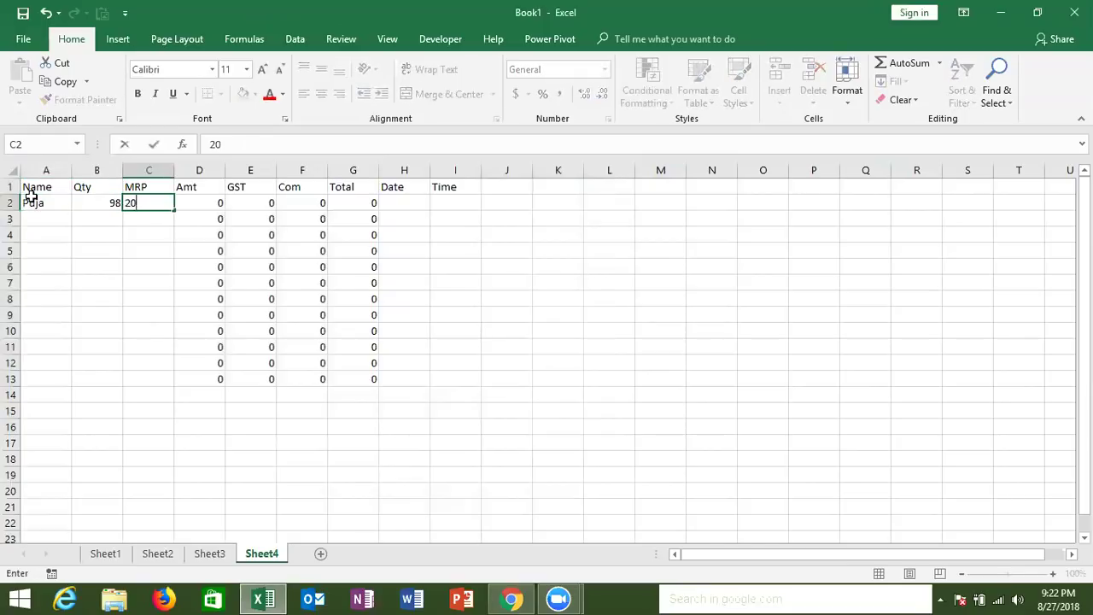
pyautogui.press('Tab')
pyautogui.press('Tab')
pyautogui.press('Tab')
# Step: Stamp today's date in H2 and the current time in I2
pyautogui.press('Tab')
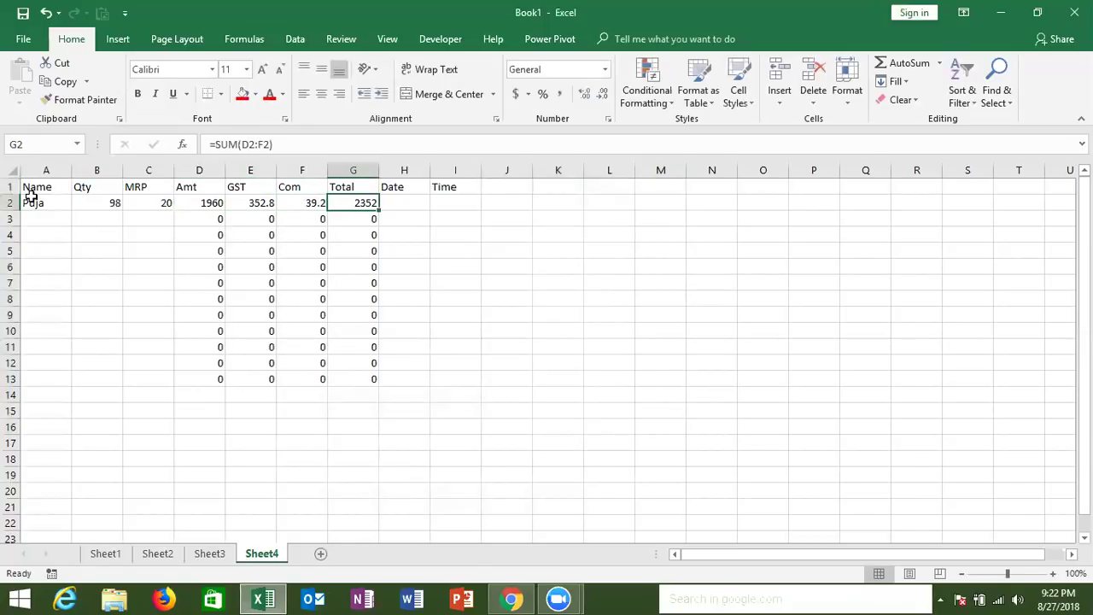
pyautogui.press('Tab')
pyautogui.hotkey('ctrl', ';')
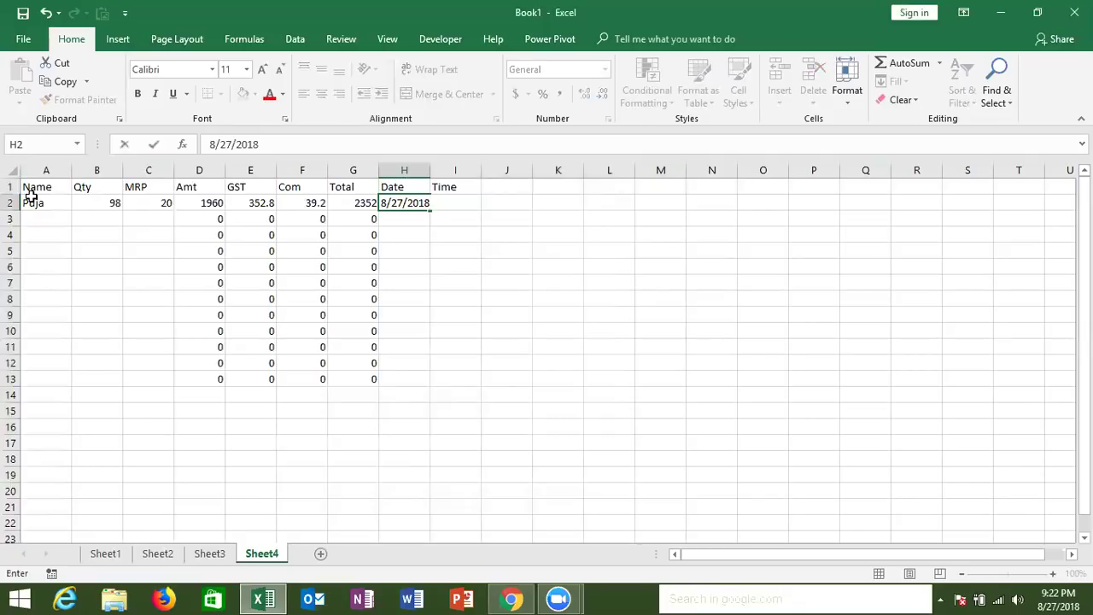
pyautogui.press('Tab')
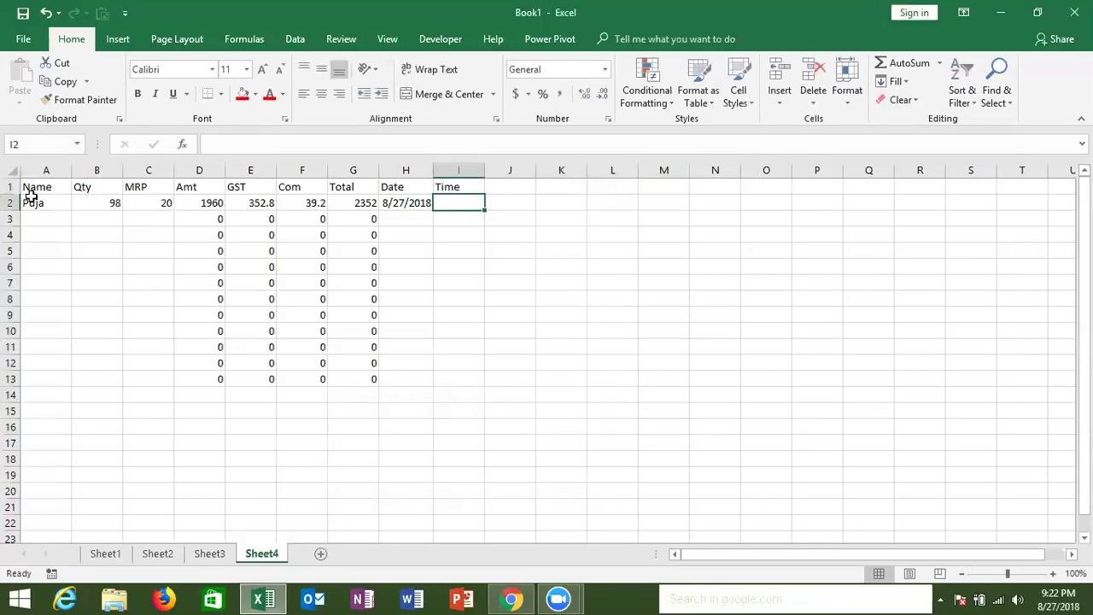
pyautogui.hotkey('ctrl', 'shift', ';')
pyautogui.press('Return')
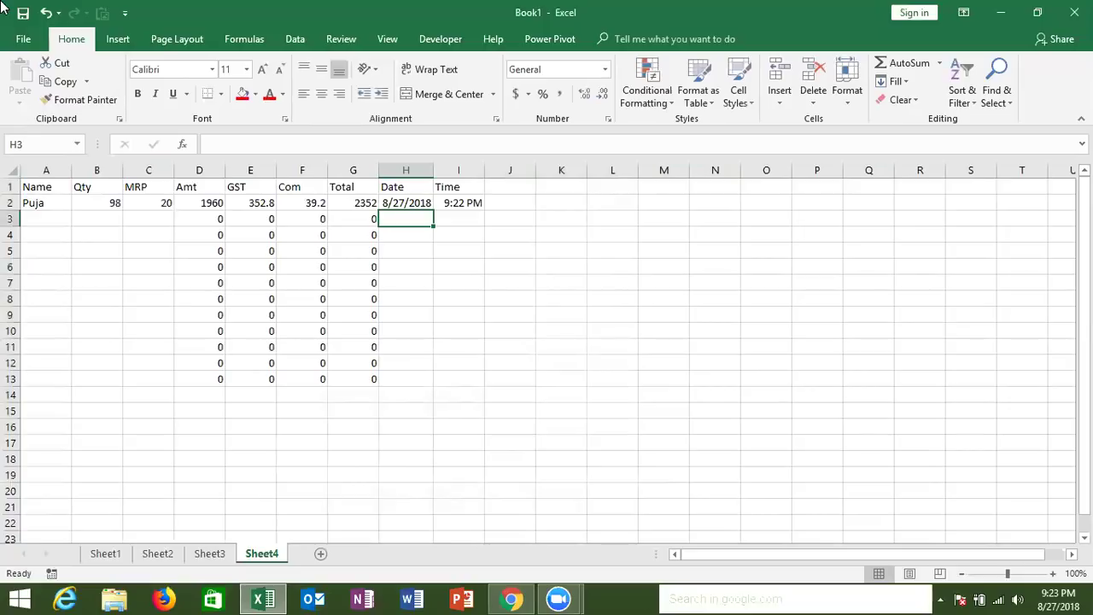
pyautogui.hotkey('alt', 'Tab')
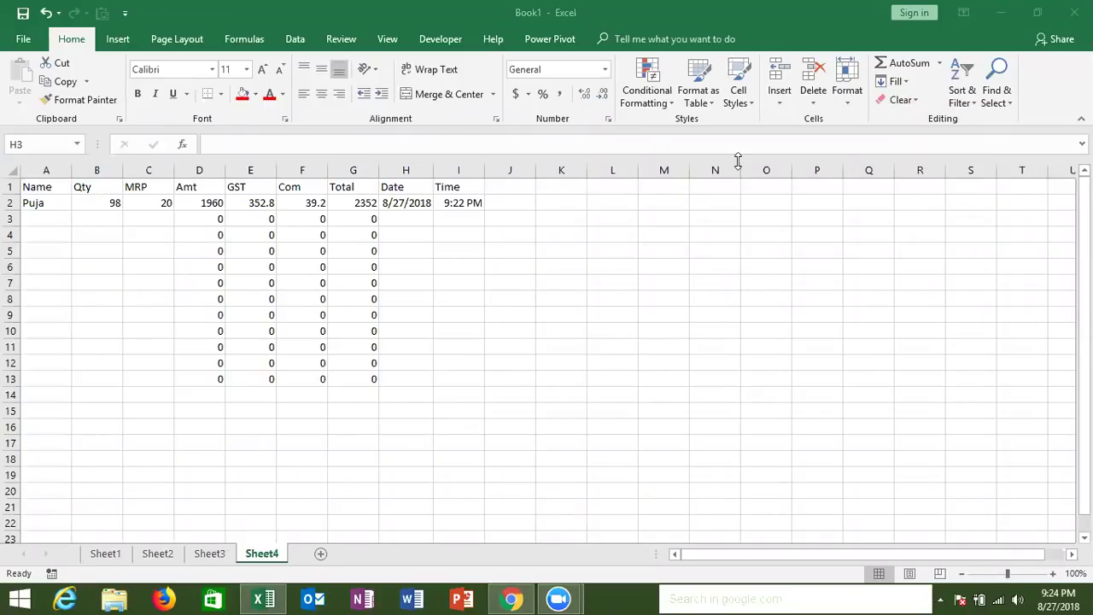
# Step: Inspect the Amt formulas and columns on Sheet4, briefly switching to Sheet3 and back
pyautogui.click(198, 238)
pyautogui.moveTo(210, 167); pyautogui.dragTo(254, 175)
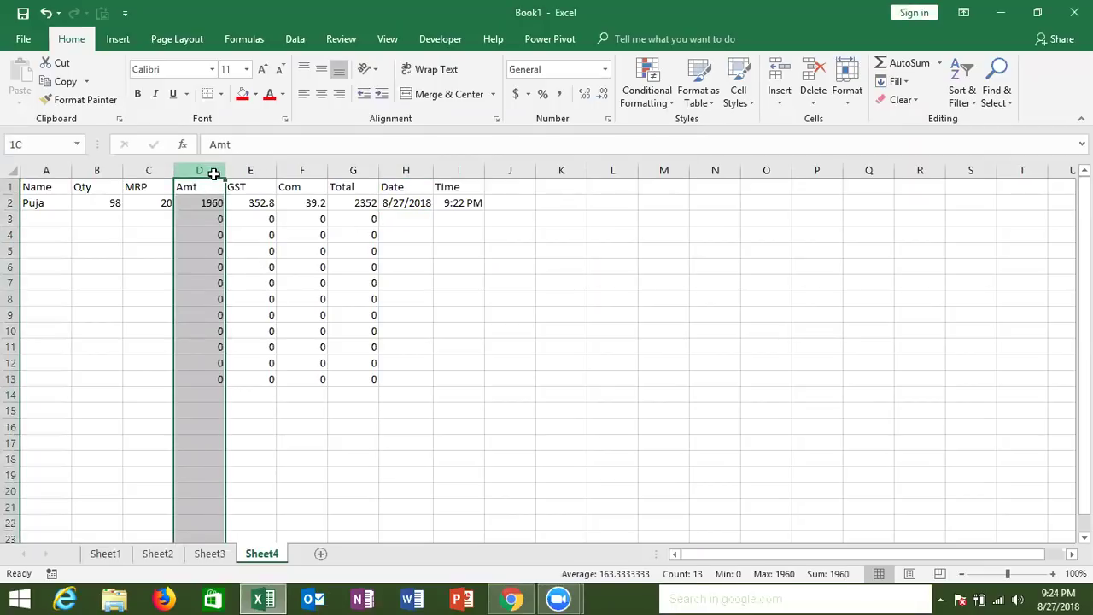
pyautogui.click(207, 219)
pyautogui.click(137, 218)
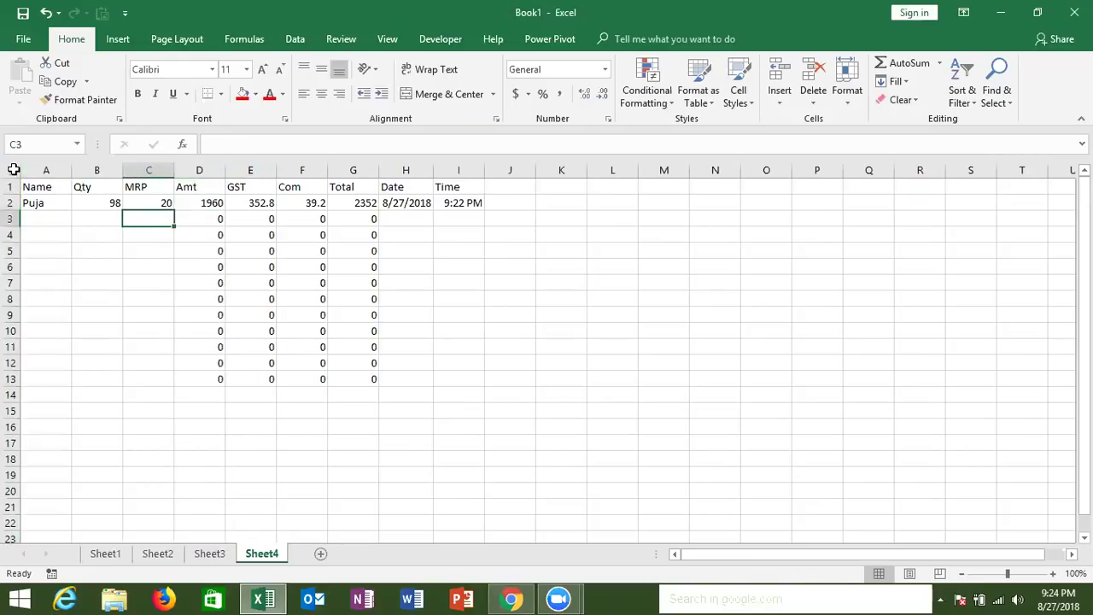
pyautogui.click(210, 555)
pyautogui.click(258, 556)
# Step: Unlock every cell on Sheet4 through Format Cells > Protection
pyautogui.click(16, 169)
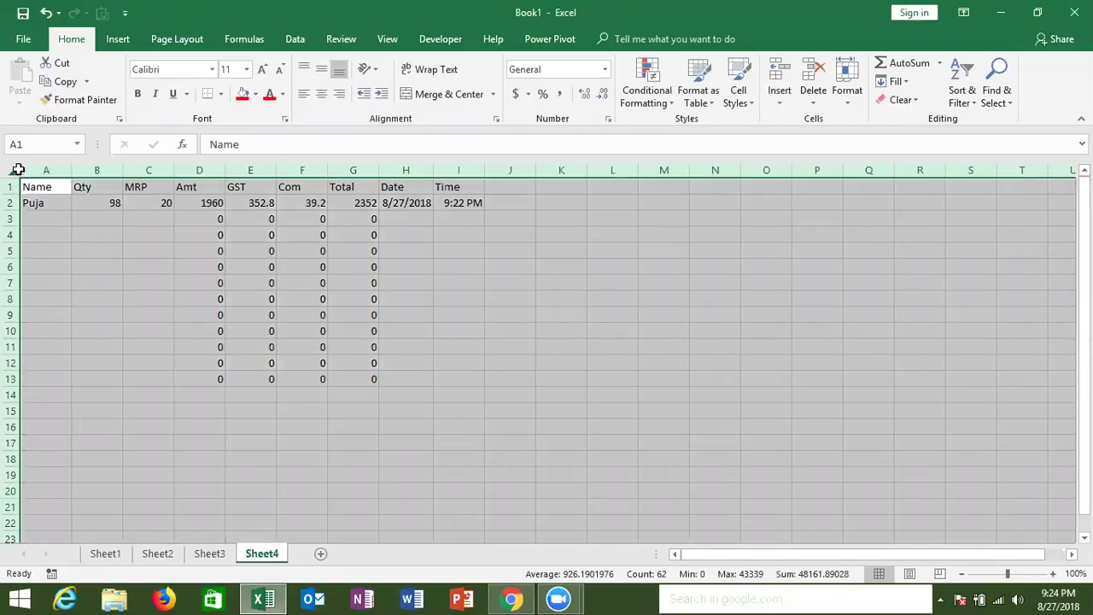
pyautogui.rightClick(103, 245)
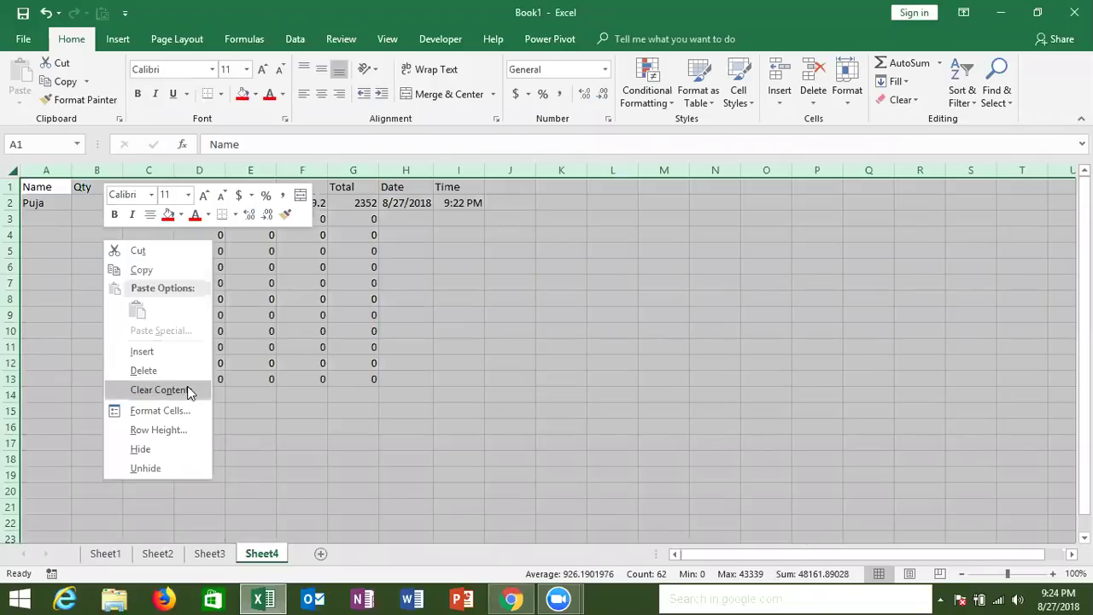
pyautogui.click(159, 411)
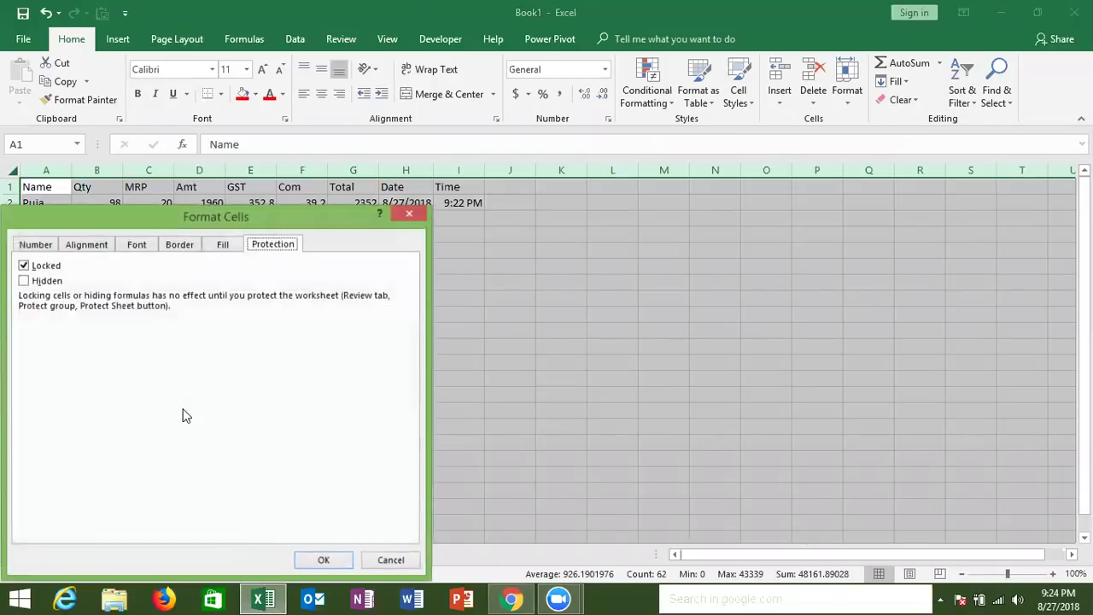
pyautogui.click(24, 265)
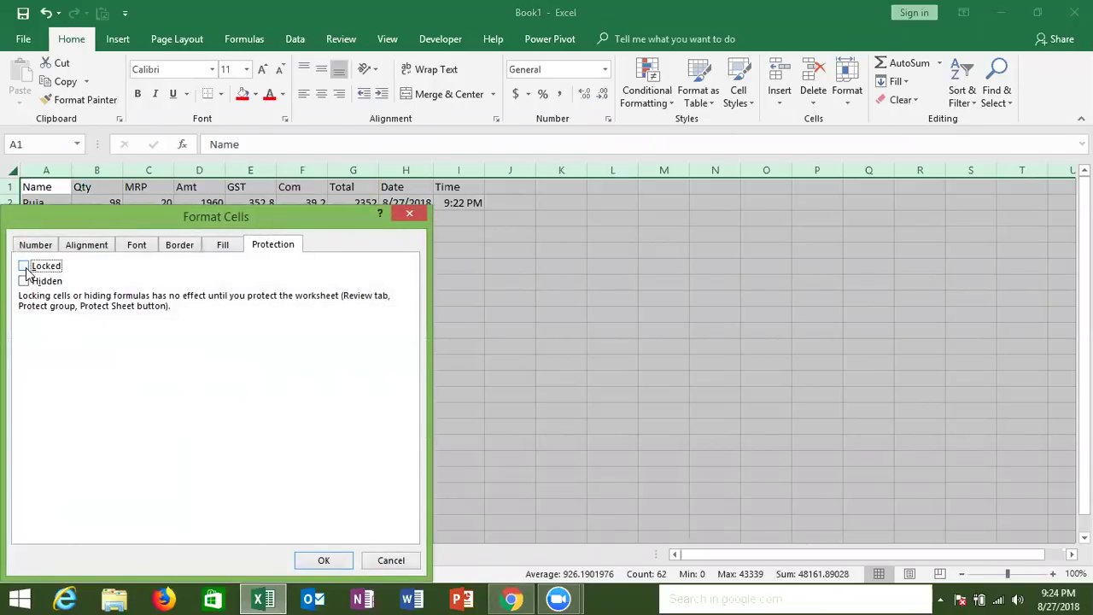
pyautogui.click(325, 562)
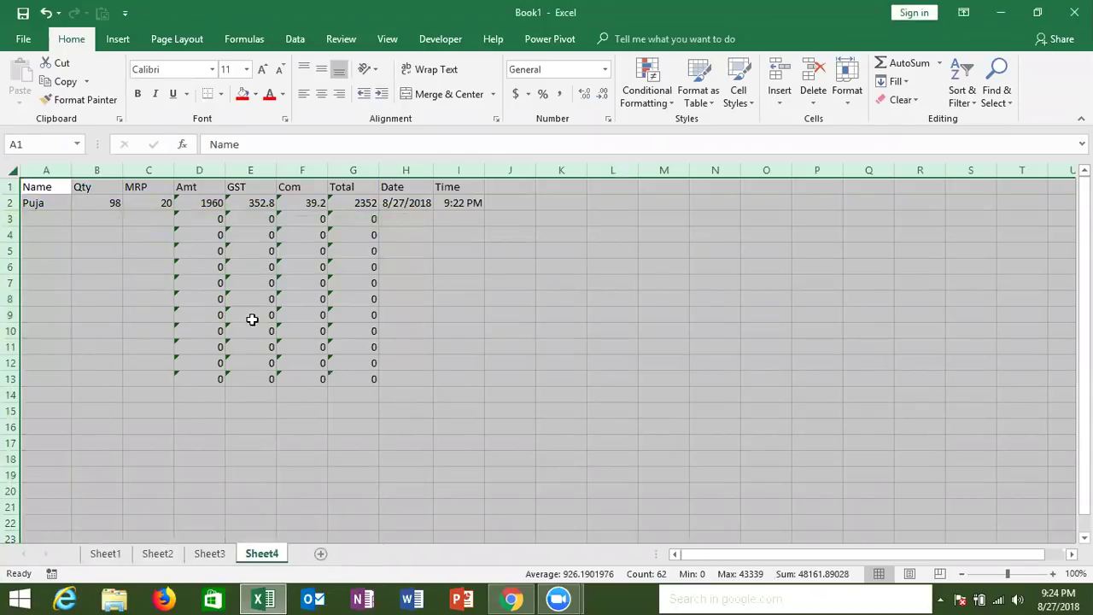
# Step: Select columns D through G and open Format Cells for them
pyautogui.moveTo(203, 169); pyautogui.dragTo(353, 170)
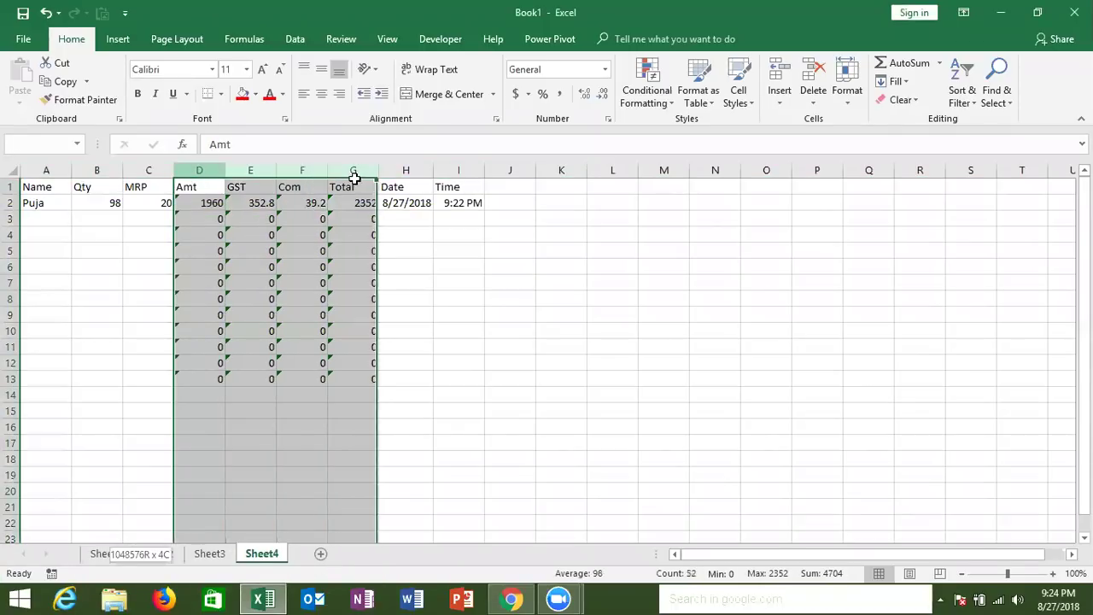
pyautogui.rightClick(344, 203)
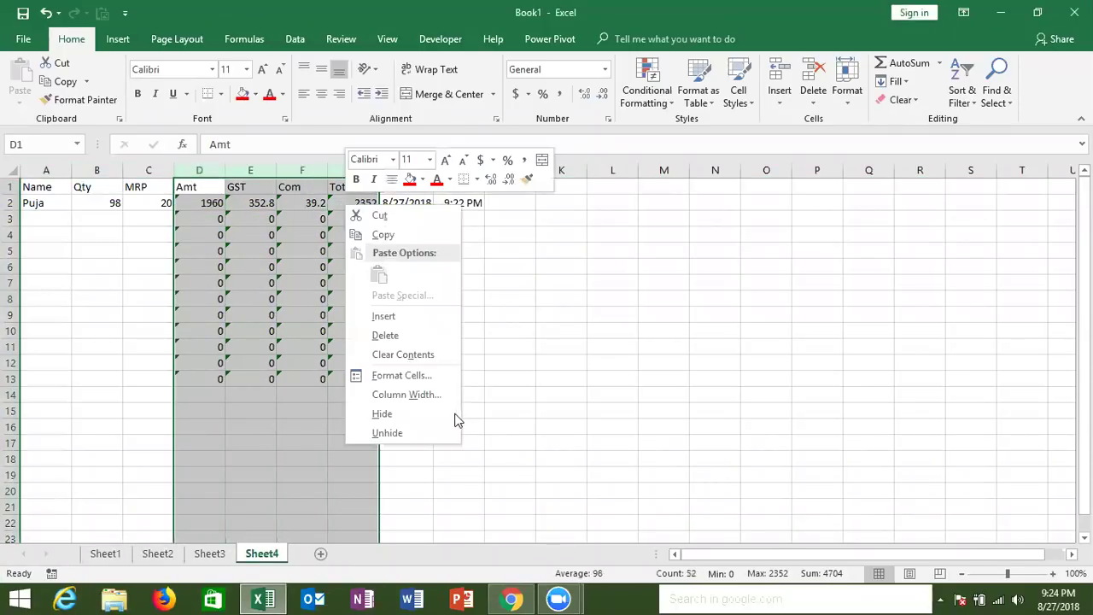
pyautogui.click(409, 367)
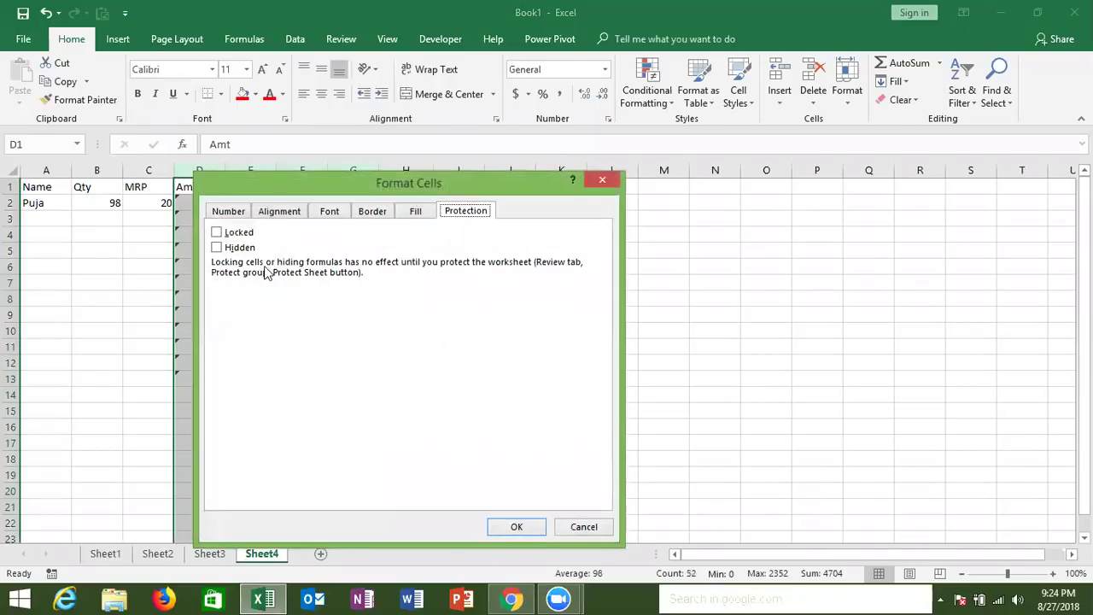
# Step: Mark the formula columns D:G as Locked
pyautogui.click(226, 234)
pyautogui.click(538, 532)
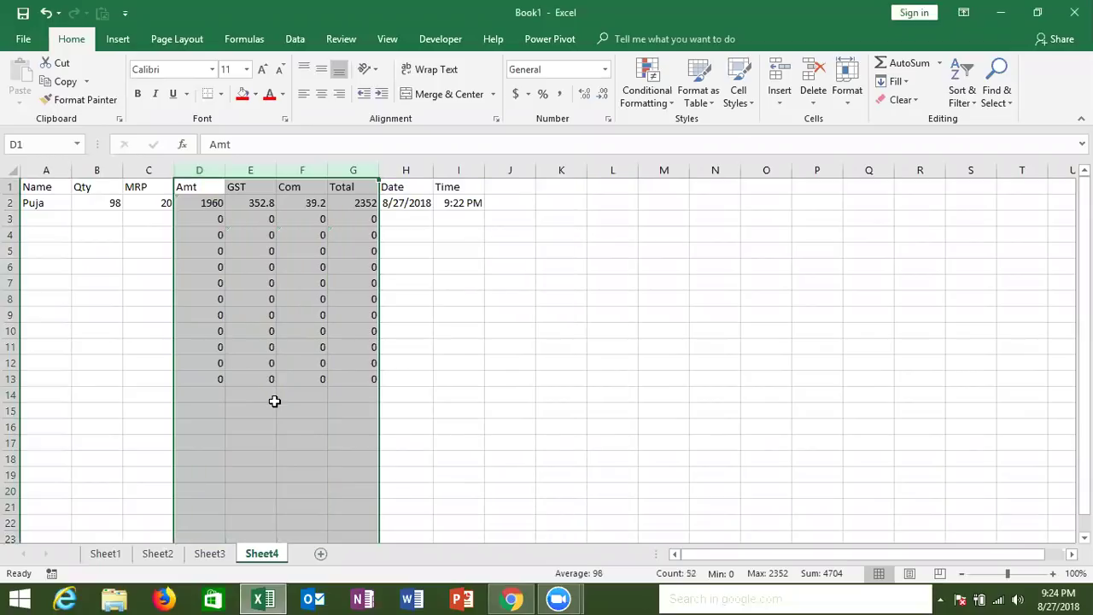
pyautogui.click(273, 398)
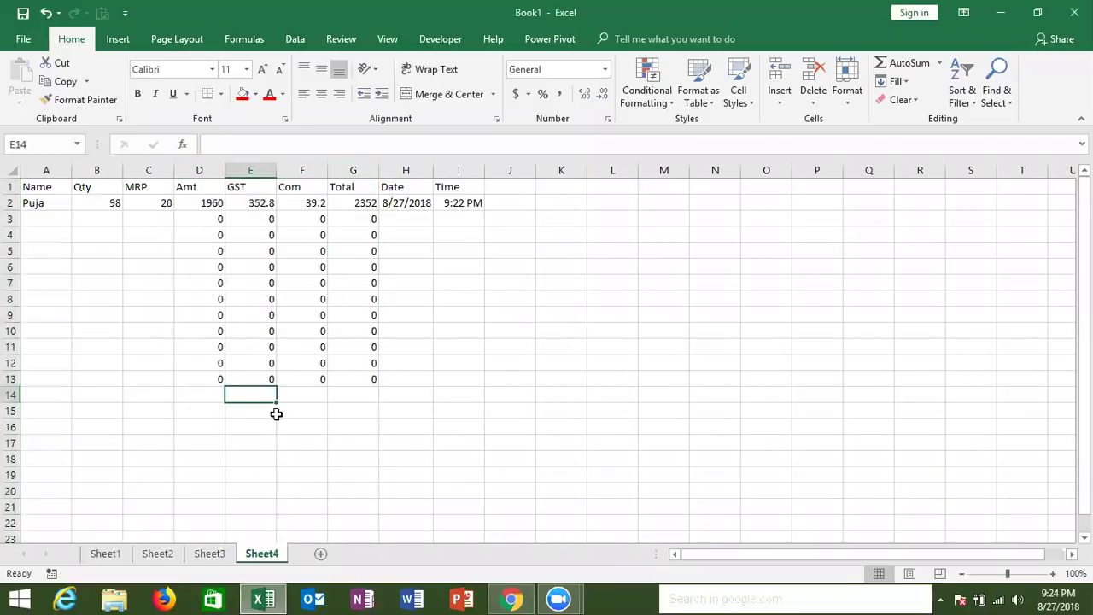
# Step: Protect Sheet4 so only unlocked cells can be selected, with no password
pyautogui.rightClick(275, 557)
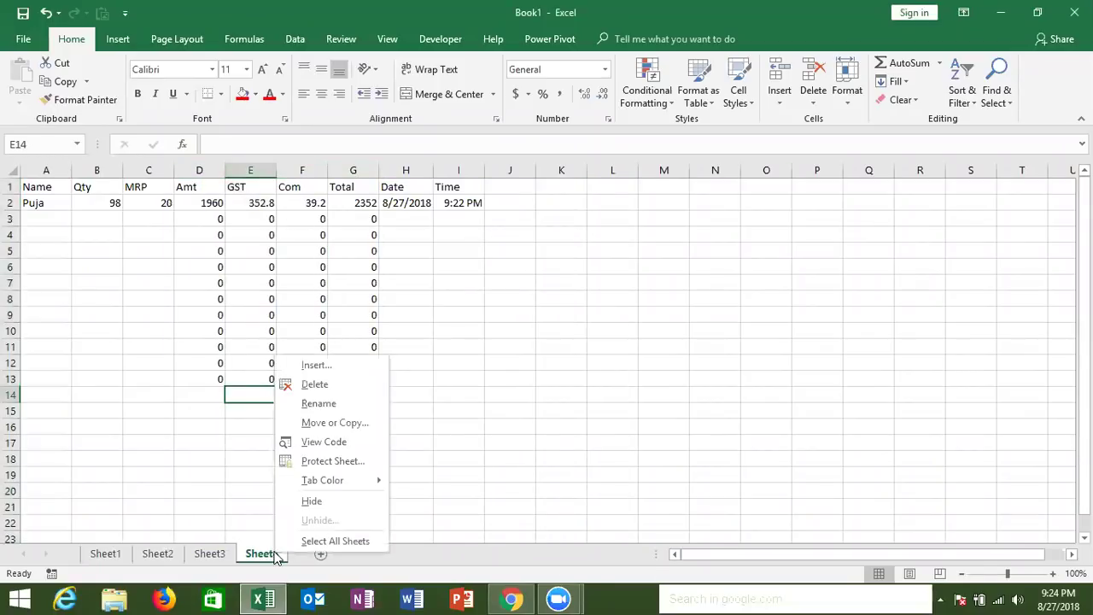
pyautogui.click(319, 466)
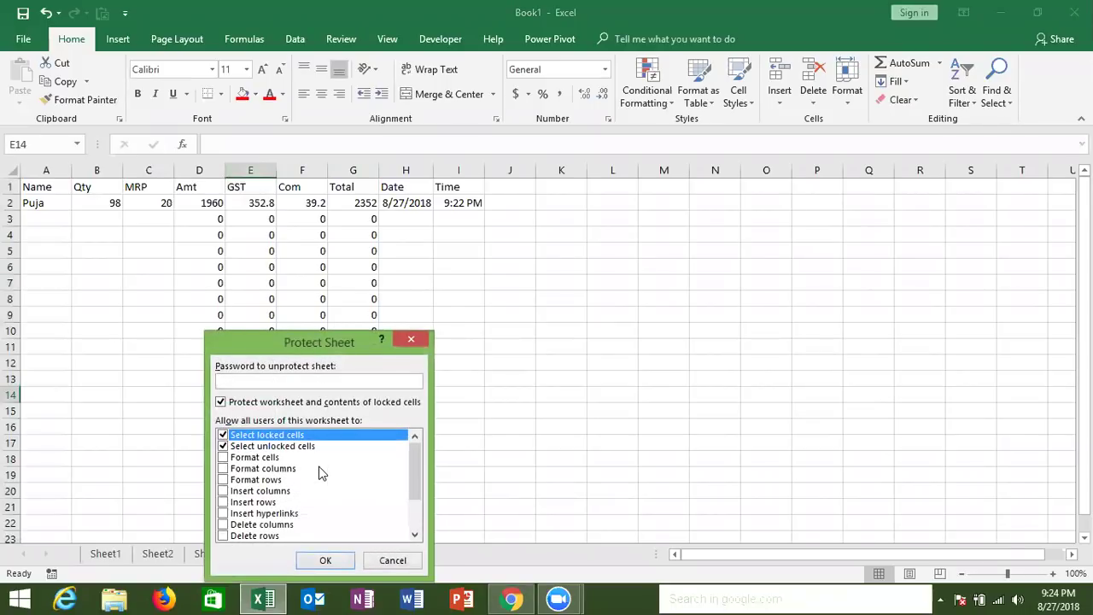
pyautogui.click(223, 435)
pyautogui.click(222, 446)
pyautogui.click(335, 561)
# Step: Enter a second person's name, Qty 14 and MRP 65 in A3:C3
pyautogui.click(53, 221)
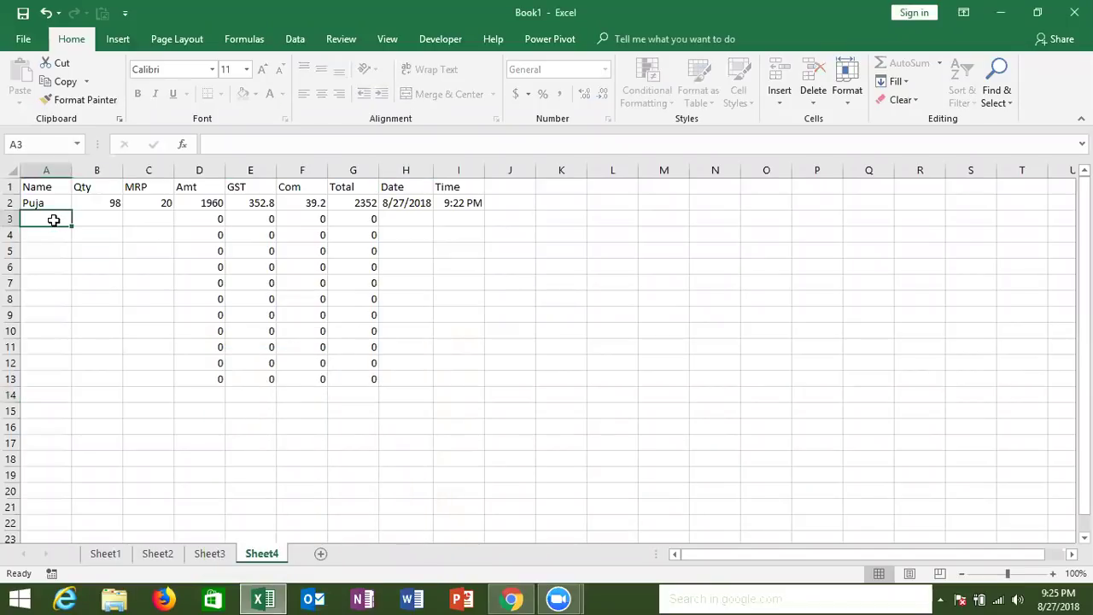
pyautogui.write('Om')
pyautogui.press('Tab')
pyautogui.write('14')
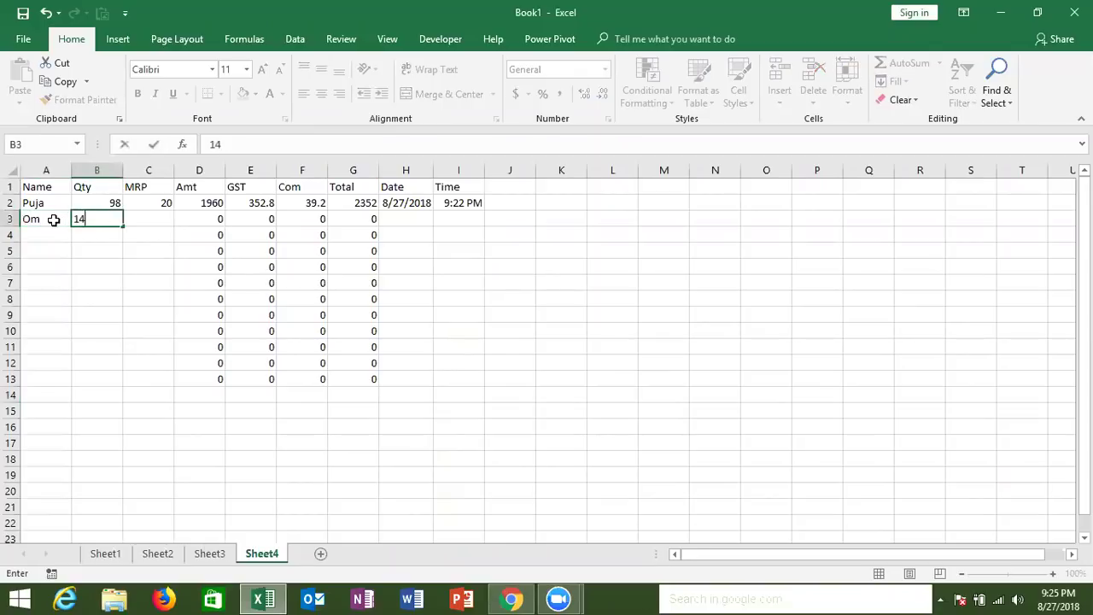
pyautogui.press('Tab')
pyautogui.write('65')
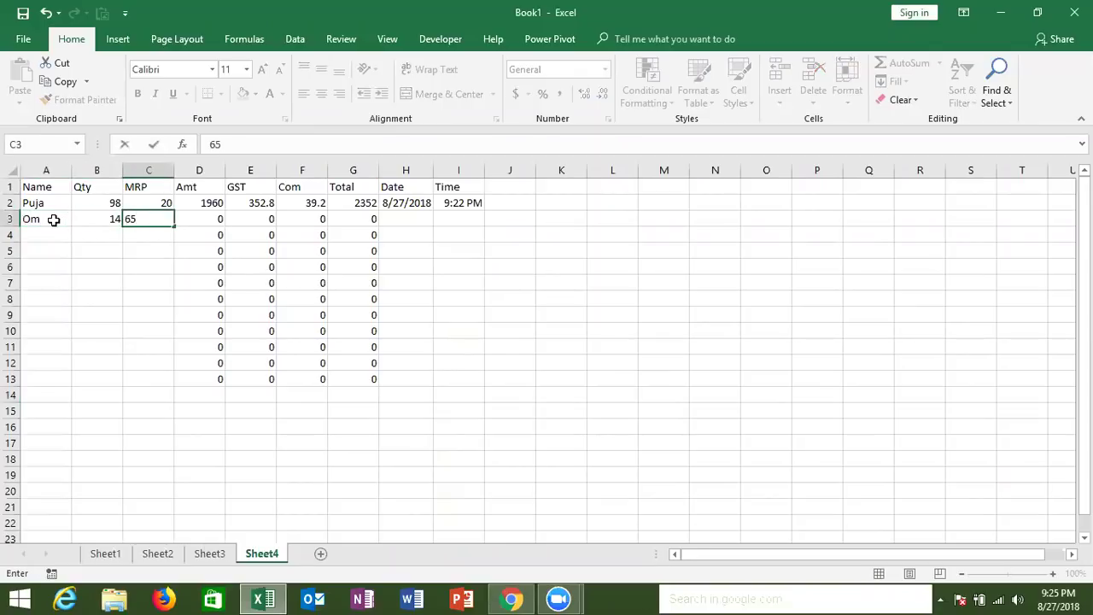
pyautogui.press('Tab')
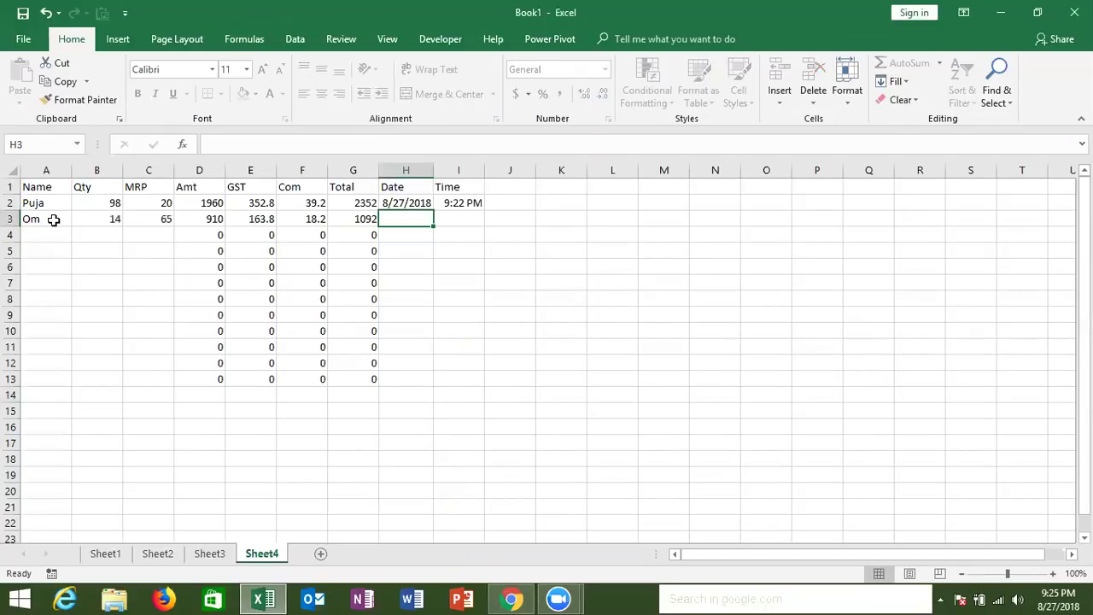
# Step: Stamp today's date in H3 and the current time in I3
pyautogui.hotkey('ctrl', ';')
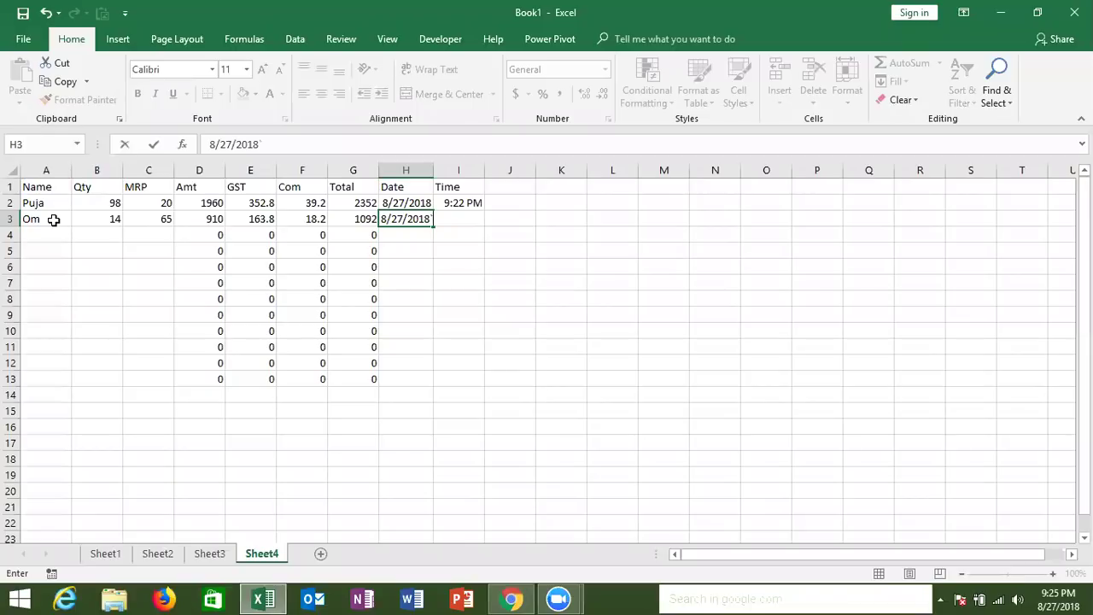
pyautogui.press('Tab')
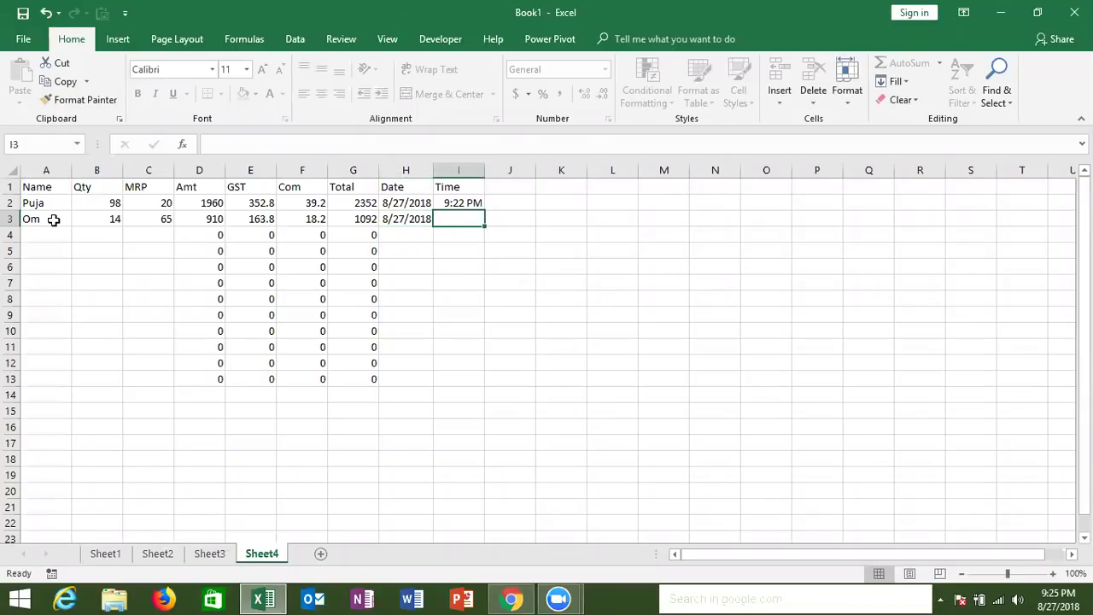
pyautogui.hotkey('ctrl', 'shift', ';')
pyautogui.press('Return')
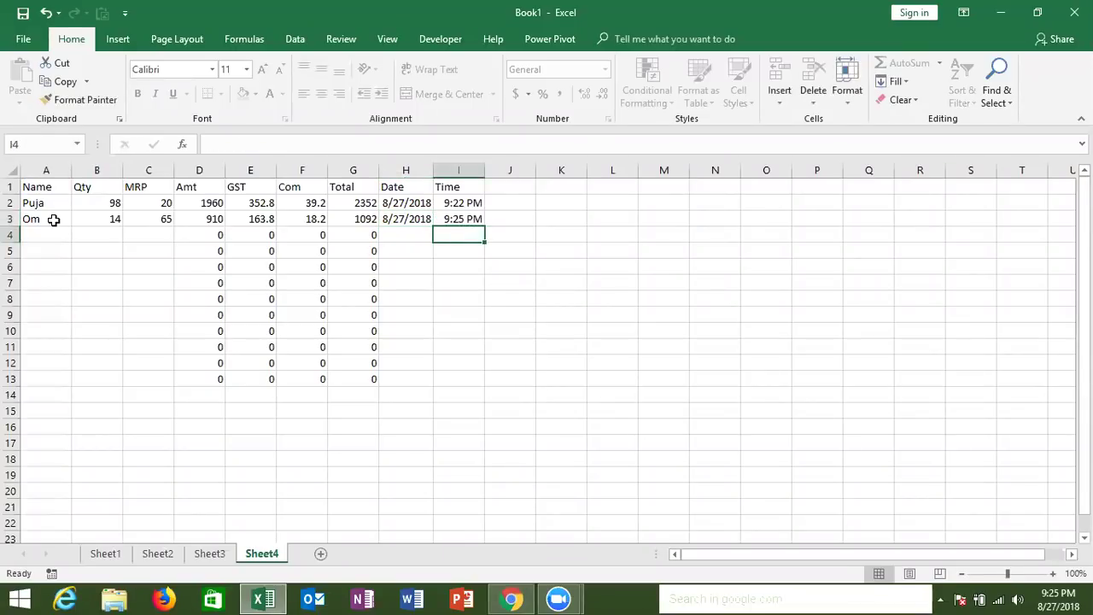
pyautogui.press('Left')
pyautogui.press('Left')
pyautogui.press('Left')
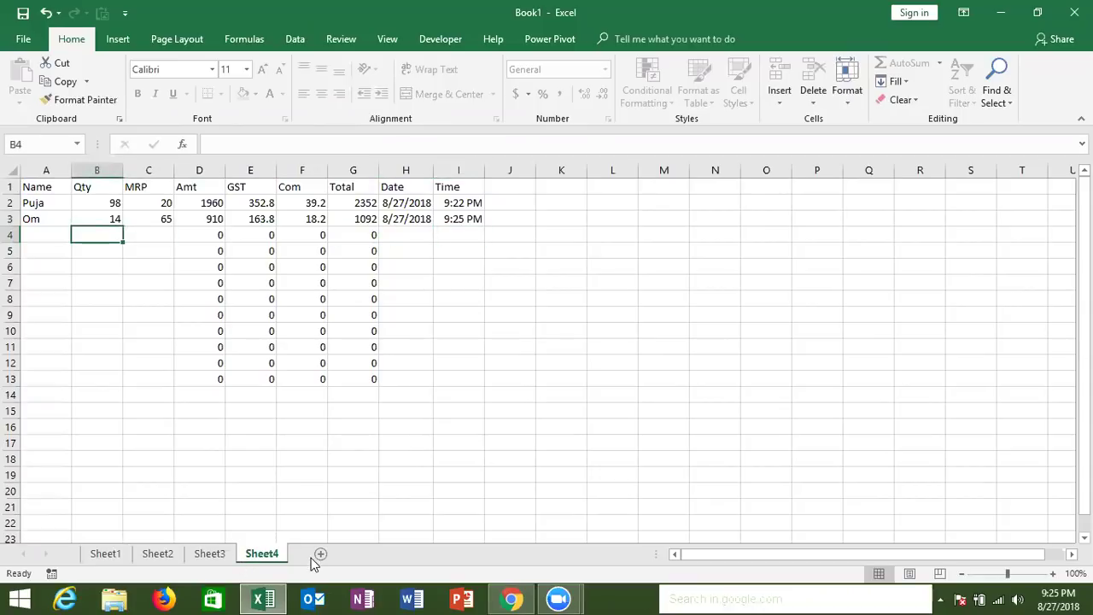
# Step: Create Sheet5 and type the labels Name (B4), Roll (C6) and Marks (D8)
pyautogui.click(321, 554)
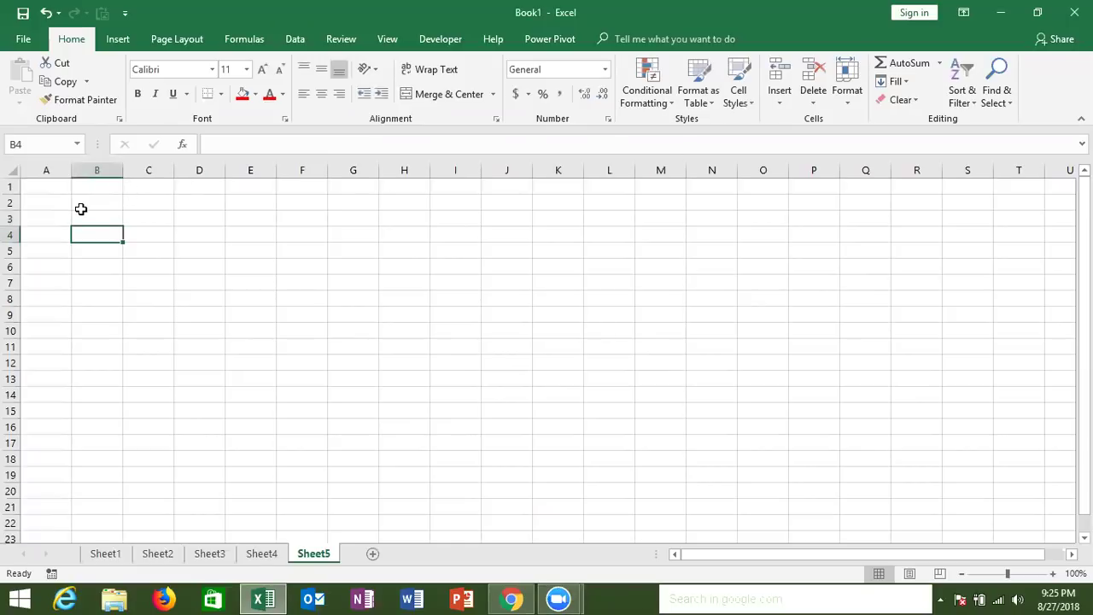
pyautogui.write('N')
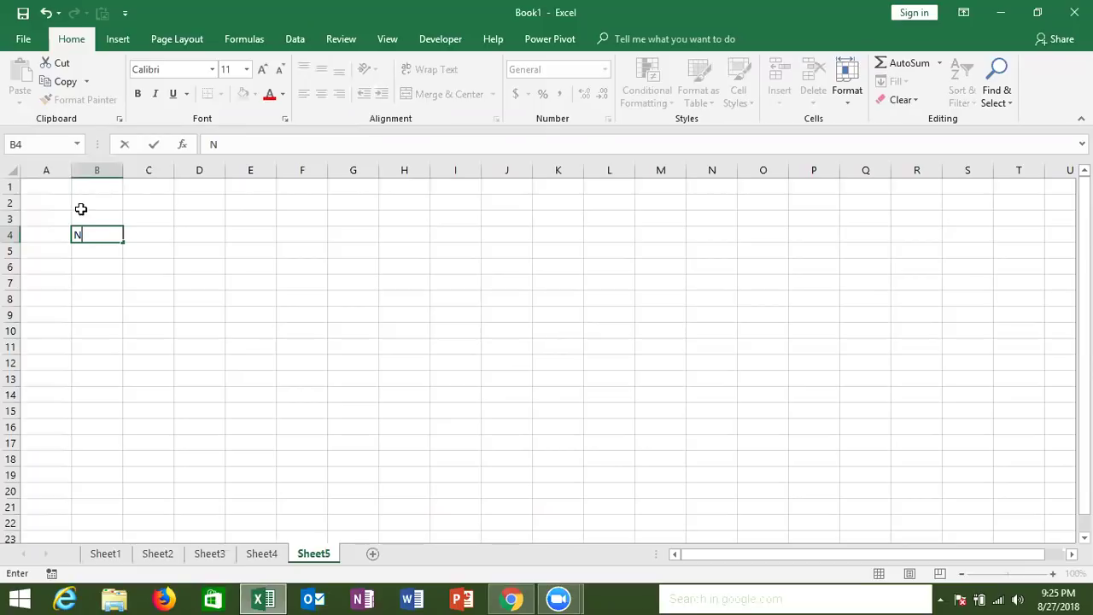
pyautogui.write('risa')
pyautogui.press('BackSpace')
pyautogui.press('BackSpace')
pyautogui.press('BackSpace')
pyautogui.press('BackSpace')
pyautogui.write('ame')
pyautogui.click(150, 264)
pyautogui.write('Ro')
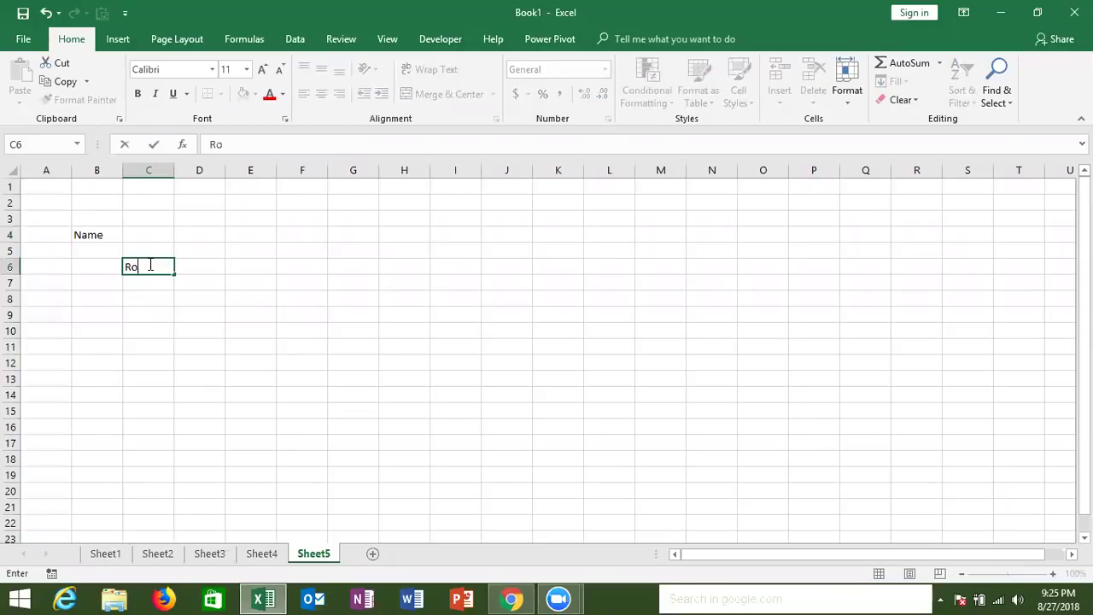
pyautogui.write('ll')
pyautogui.press('Tab')
pyautogui.click(184, 296)
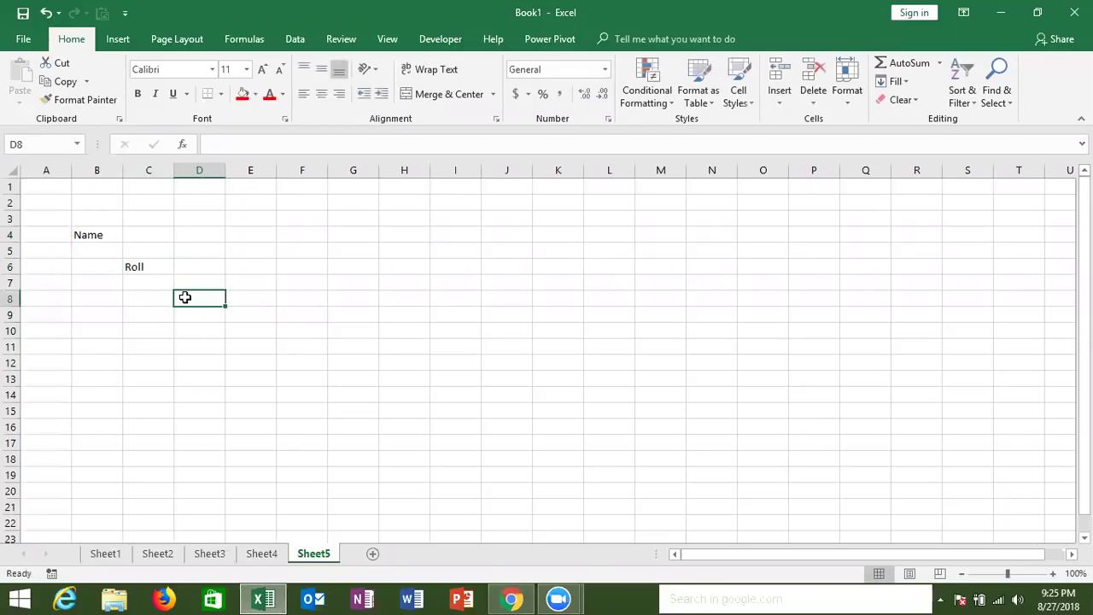
pyautogui.write('Marks')
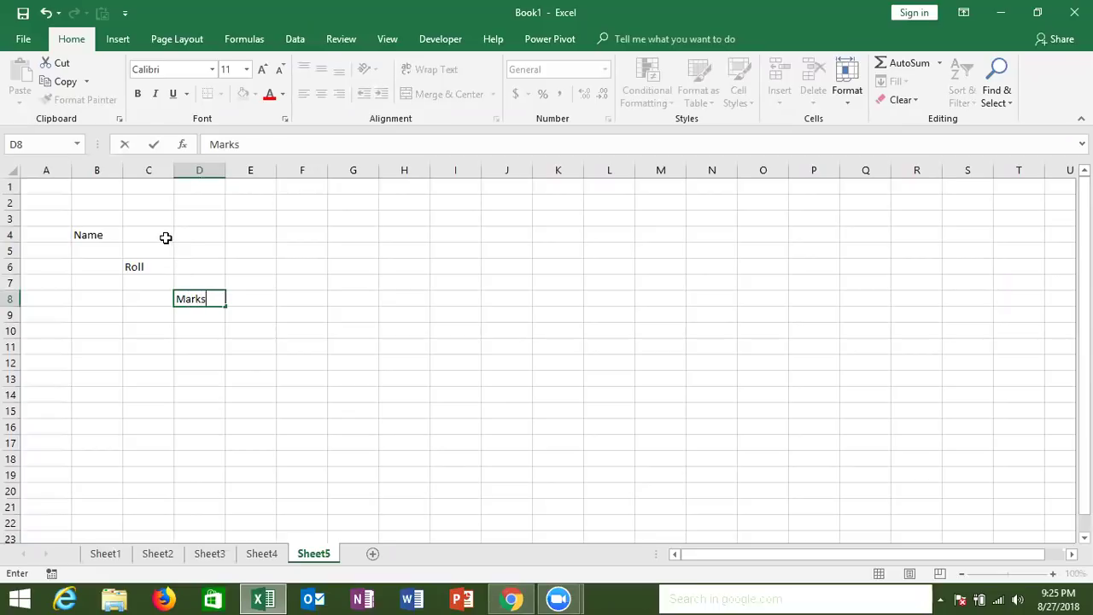
# Step: Fill cells C4, D6 and E8 with red
pyautogui.click(166, 237)
pyautogui.keyDown('ctrl'); pyautogui.click(200, 268); pyautogui.keyUp('ctrl')
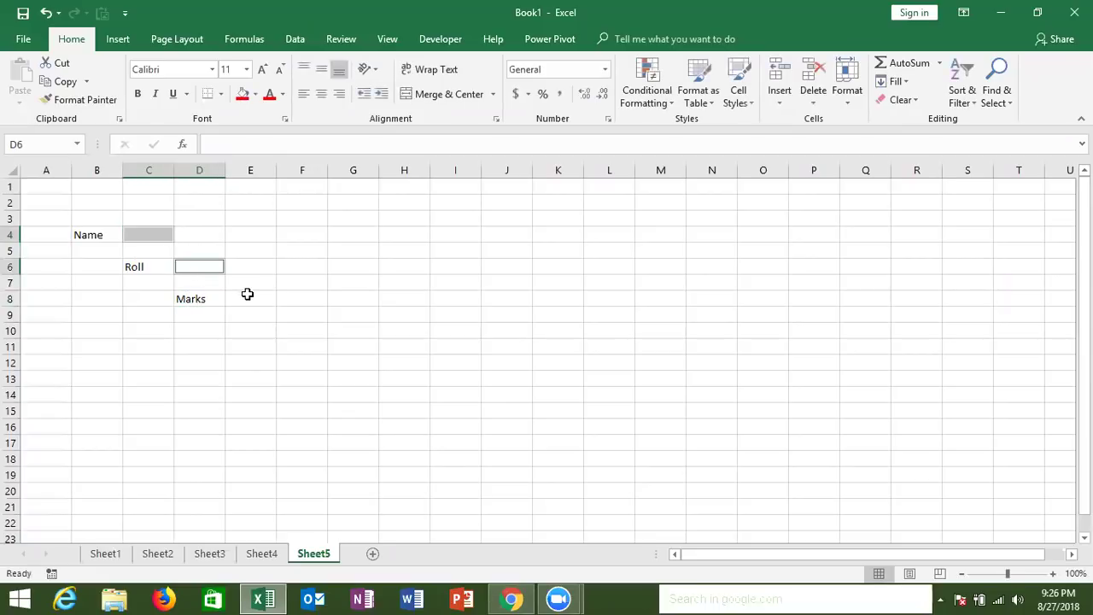
pyautogui.keyDown('ctrl'); pyautogui.click(247, 296); pyautogui.keyUp('ctrl')
pyautogui.click(242, 96)
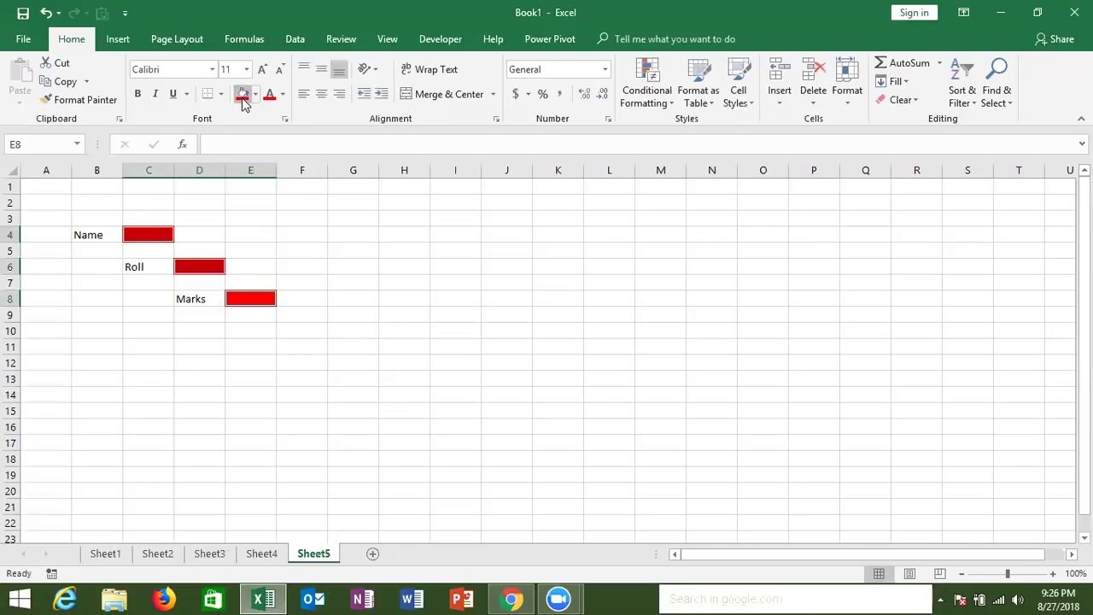
pyautogui.click(214, 220)
# Step: Reselect the three red cells C4, D6 and E8 together
pyautogui.click(159, 231)
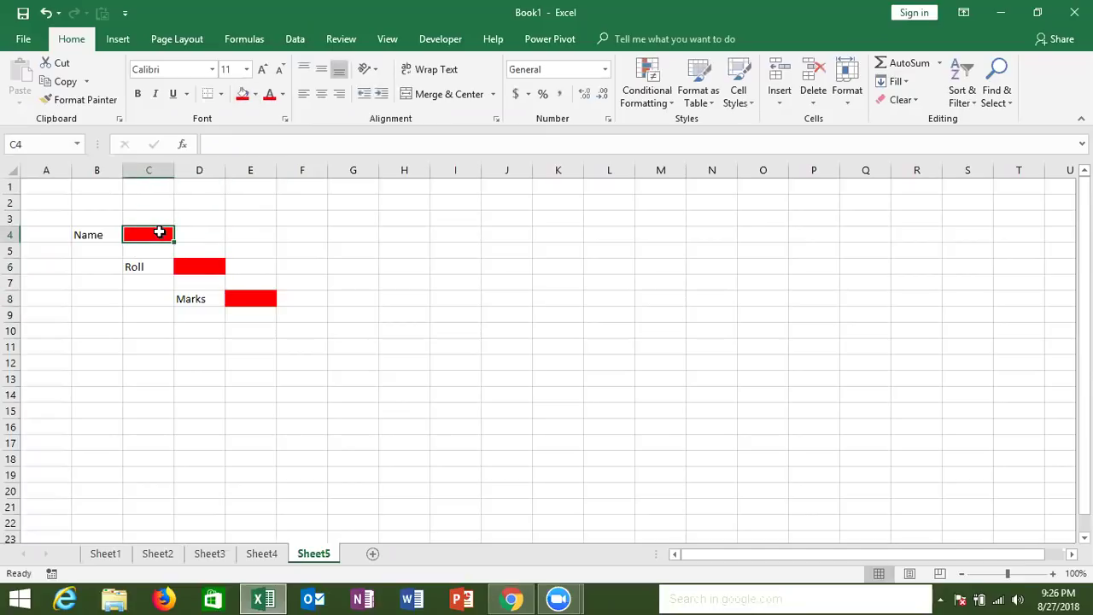
pyautogui.press('Return')
pyautogui.click(159, 231)
pyautogui.click(212, 264)
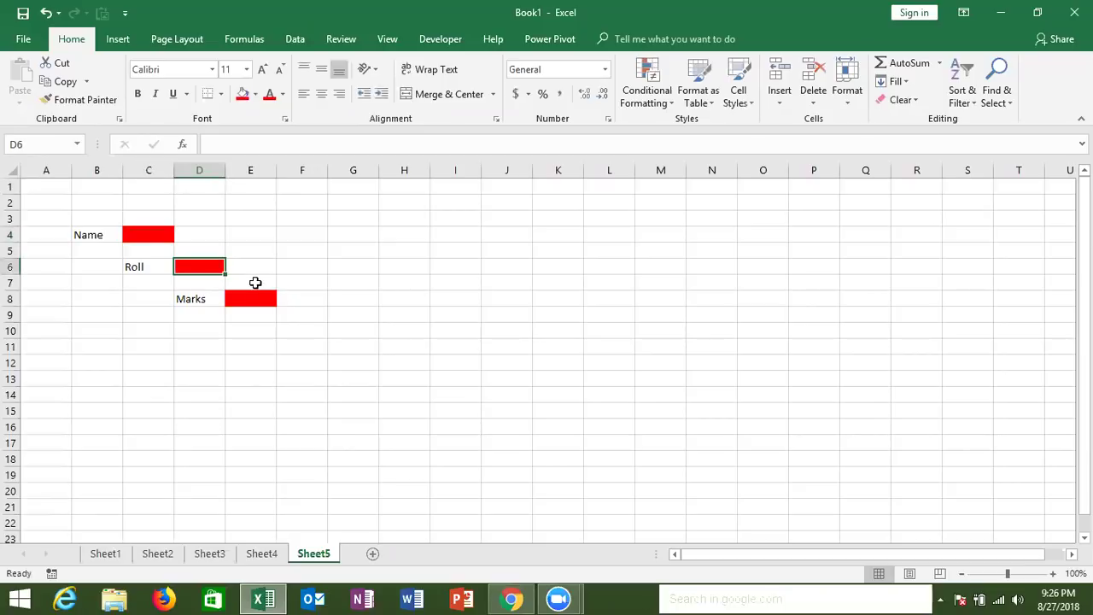
pyautogui.click(254, 295)
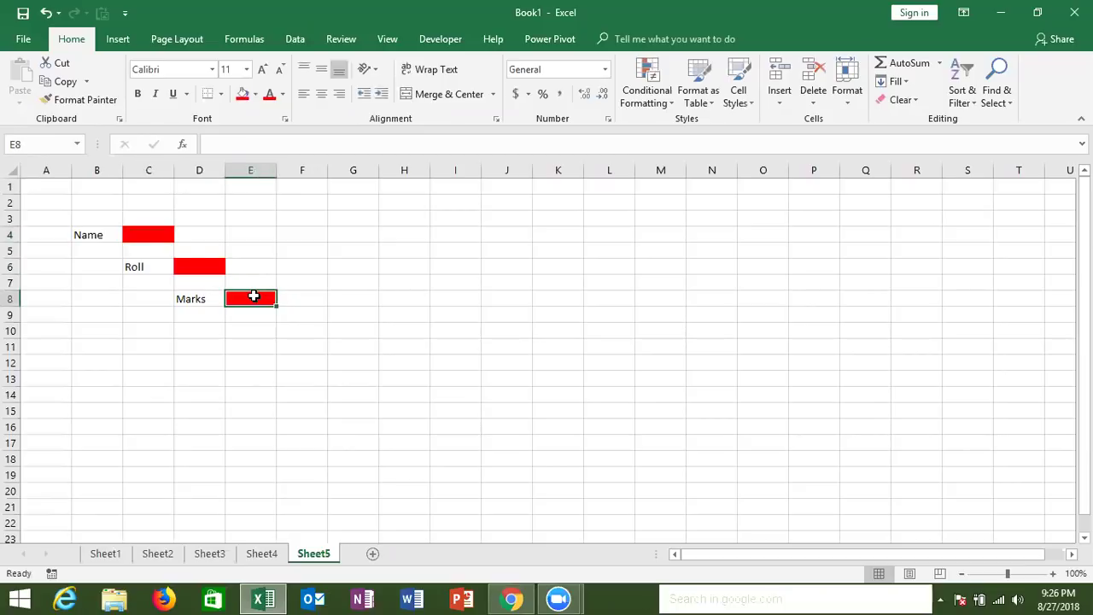
pyautogui.click(154, 235)
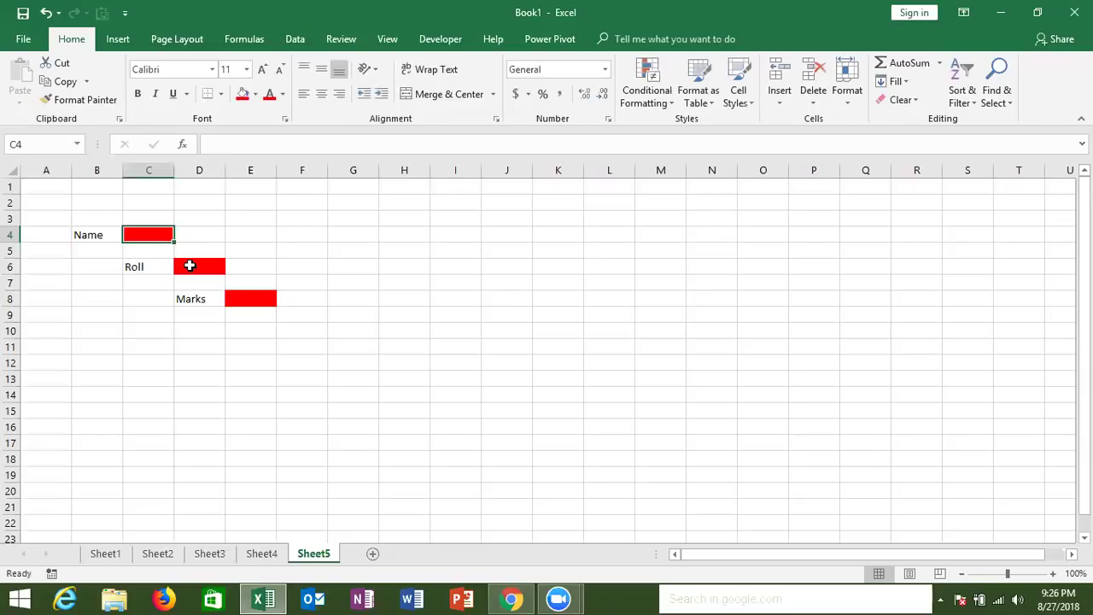
pyautogui.keyDown('ctrl'); pyautogui.click(190, 266); pyautogui.keyUp('ctrl')
pyautogui.keyDown('ctrl'); pyautogui.click(239, 298); pyautogui.keyUp('ctrl')
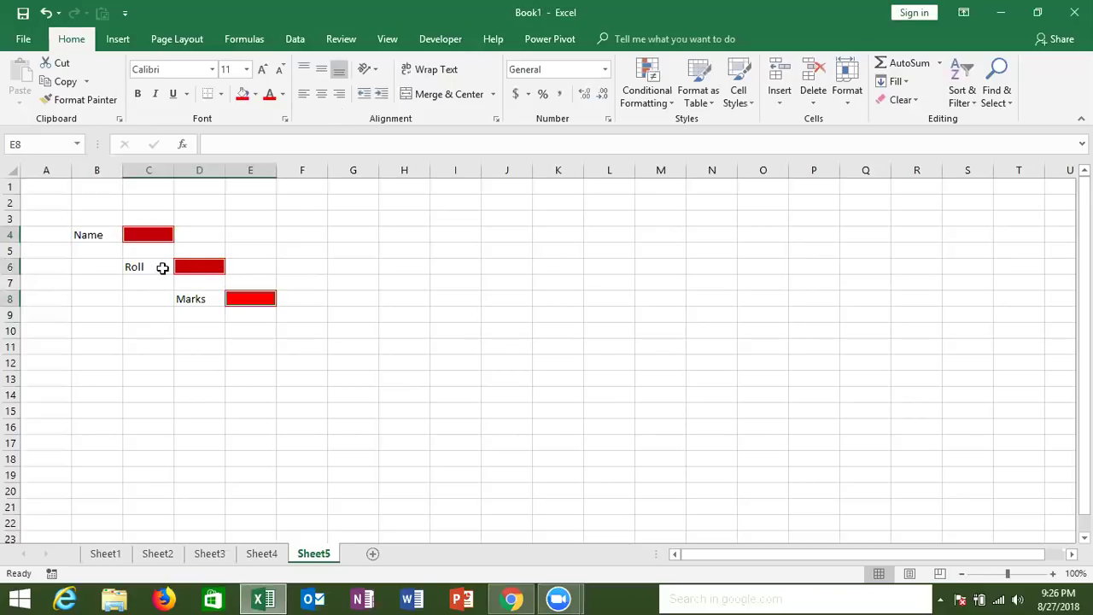
# Step: Unlock the selected cells C4, D6 and E8 via Format Cells protection
pyautogui.rightClick(190, 266)
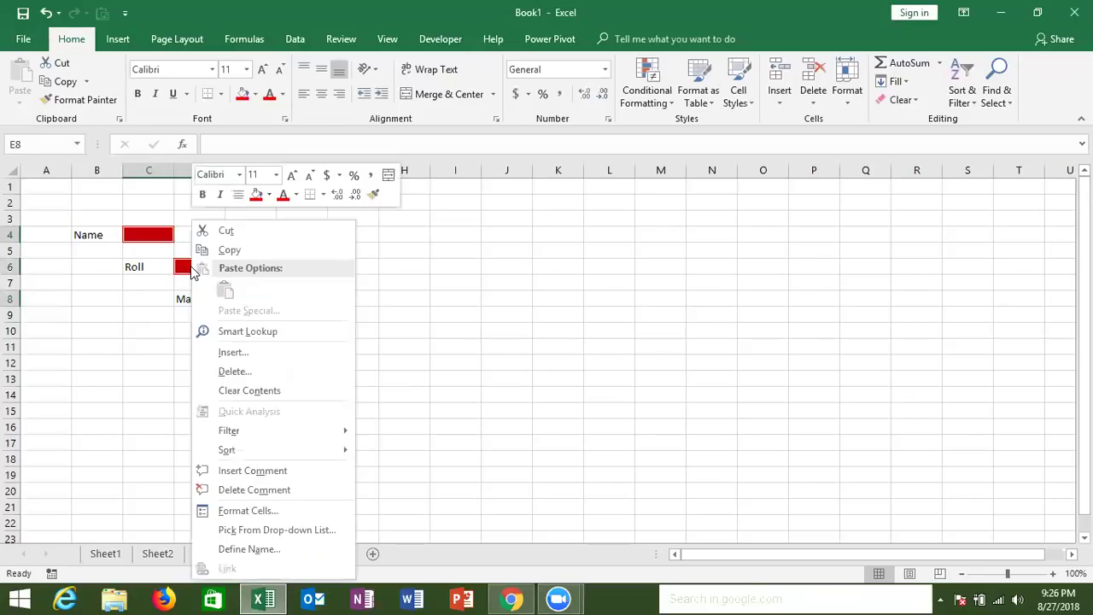
pyautogui.click(271, 511)
pyautogui.click(79, 266)
pyautogui.click(83, 269)
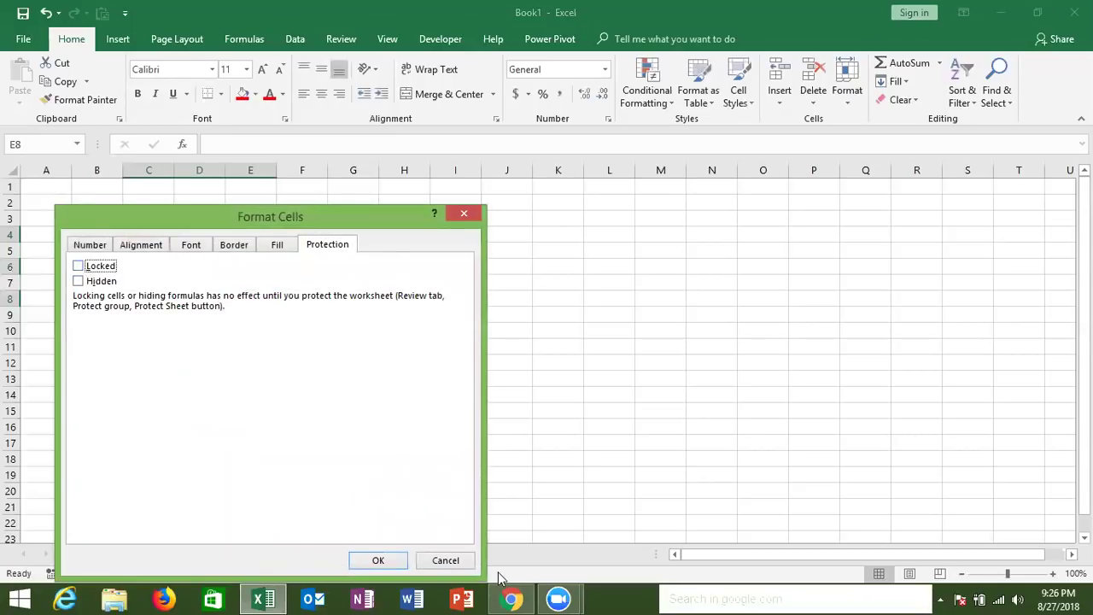
pyautogui.click(388, 564)
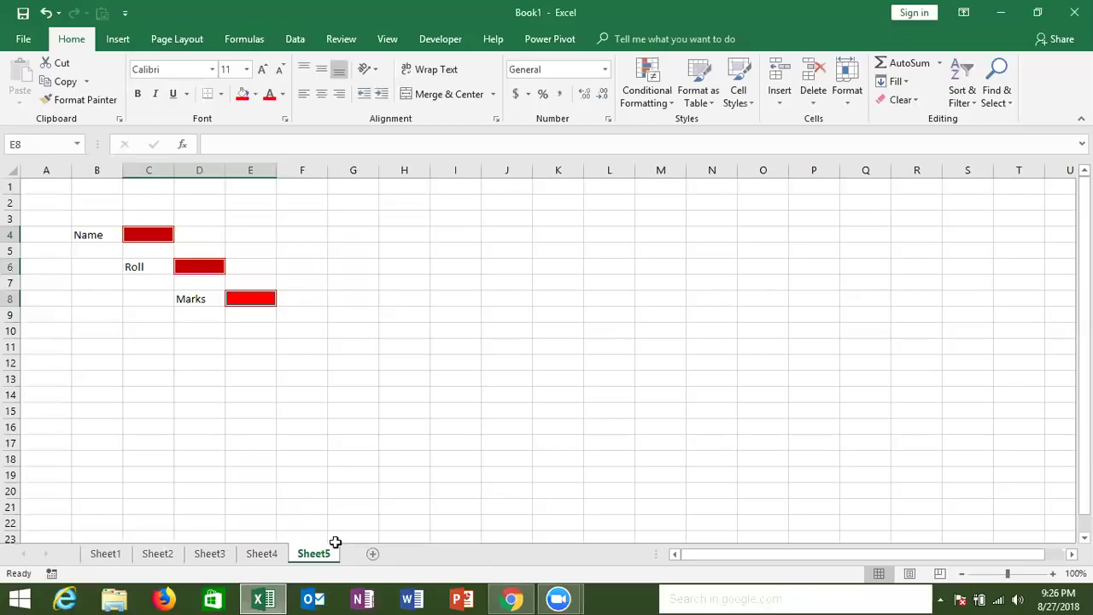
# Step: Protect Sheet5 so only unlocked cells can be selected
pyautogui.rightClick(316, 553)
pyautogui.click(346, 457)
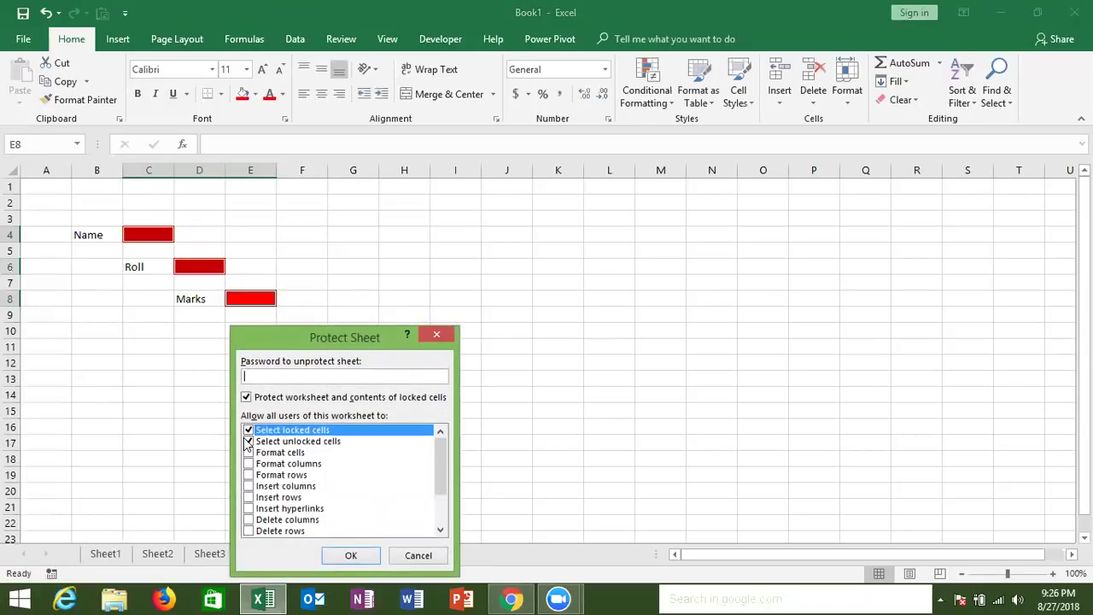
pyautogui.click(249, 430)
pyautogui.click(349, 556)
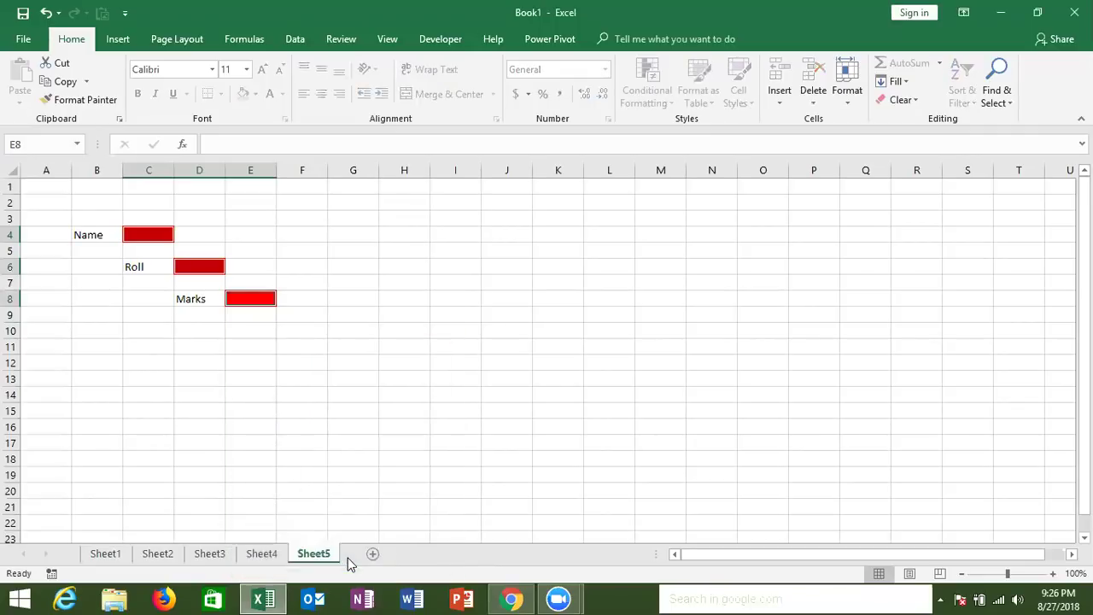
pyautogui.press('Tab')
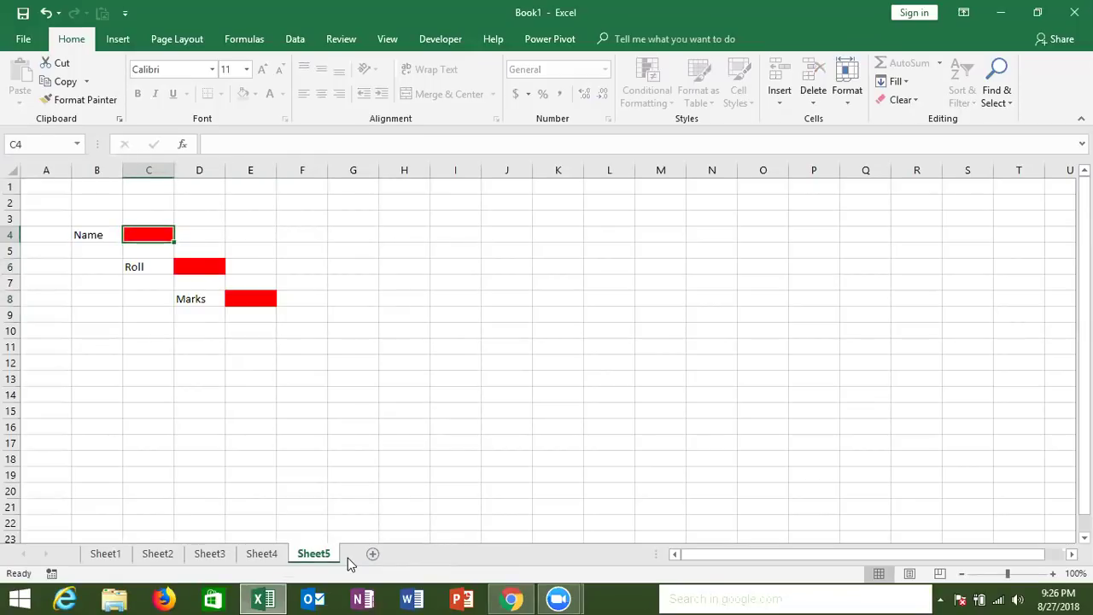
pyautogui.press('Tab')
pyautogui.press('Tab')
pyautogui.press('Tab')
pyautogui.press('Tab')
pyautogui.press('Tab')
pyautogui.press('Tab')
pyautogui.press('Tab')
pyautogui.press('Tab')
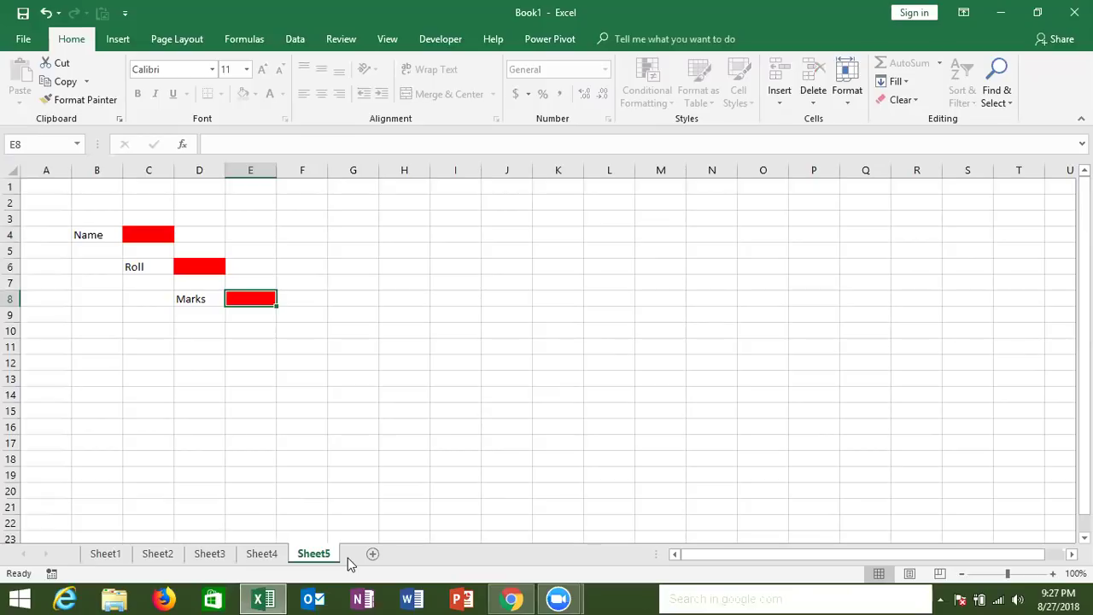
pyautogui.press('Tab')
pyautogui.press('Tab')
pyautogui.press('Tab')
pyautogui.press('Tab')
pyautogui.press('Tab')
pyautogui.press('Tab')
pyautogui.press('Tab')
pyautogui.press('Tab')
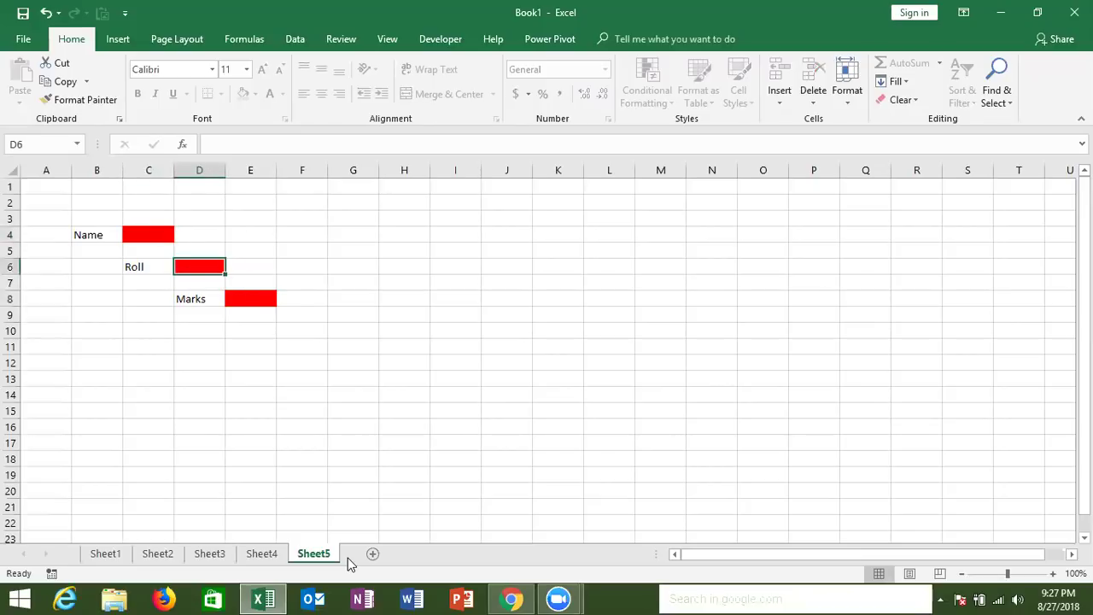
pyautogui.press('Tab')
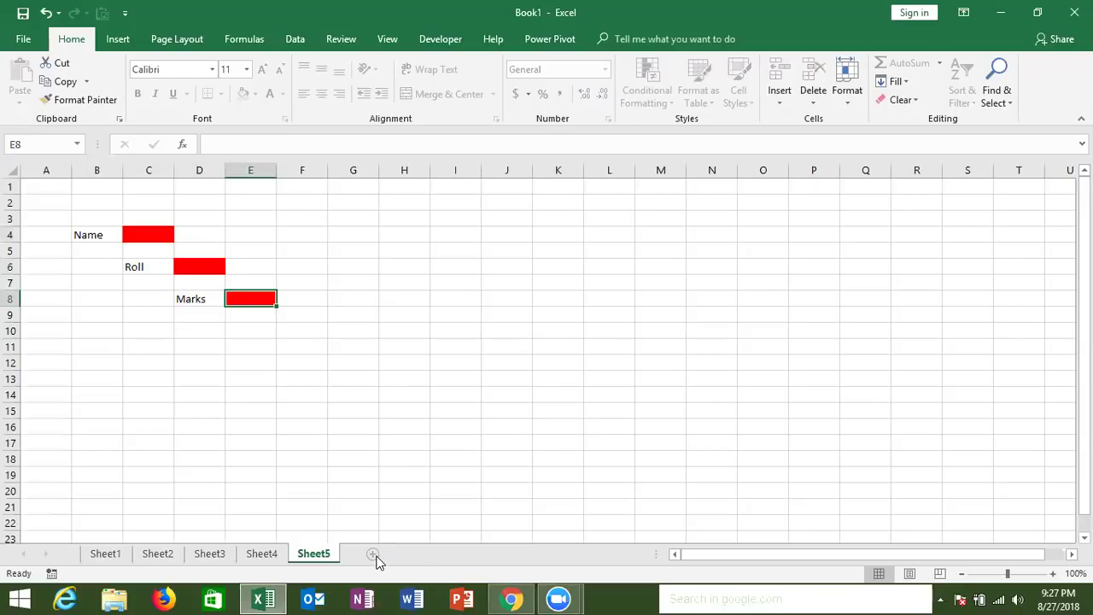
# Step: Add a new sheet and enter 32, 35 and 52 in A1:C1
pyautogui.click(374, 555)
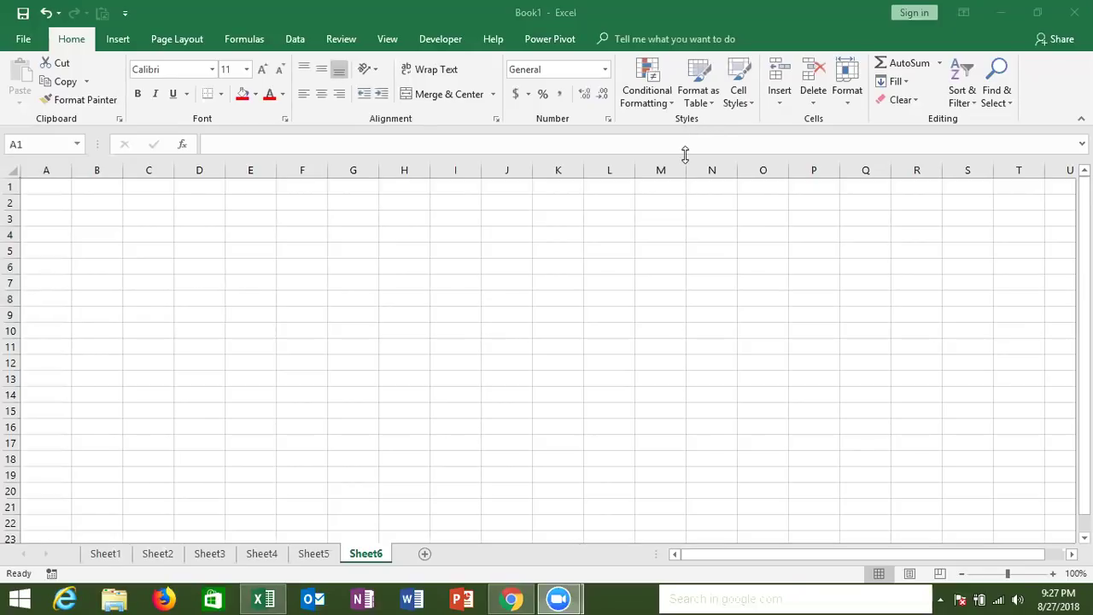
pyautogui.press('BackSpace')
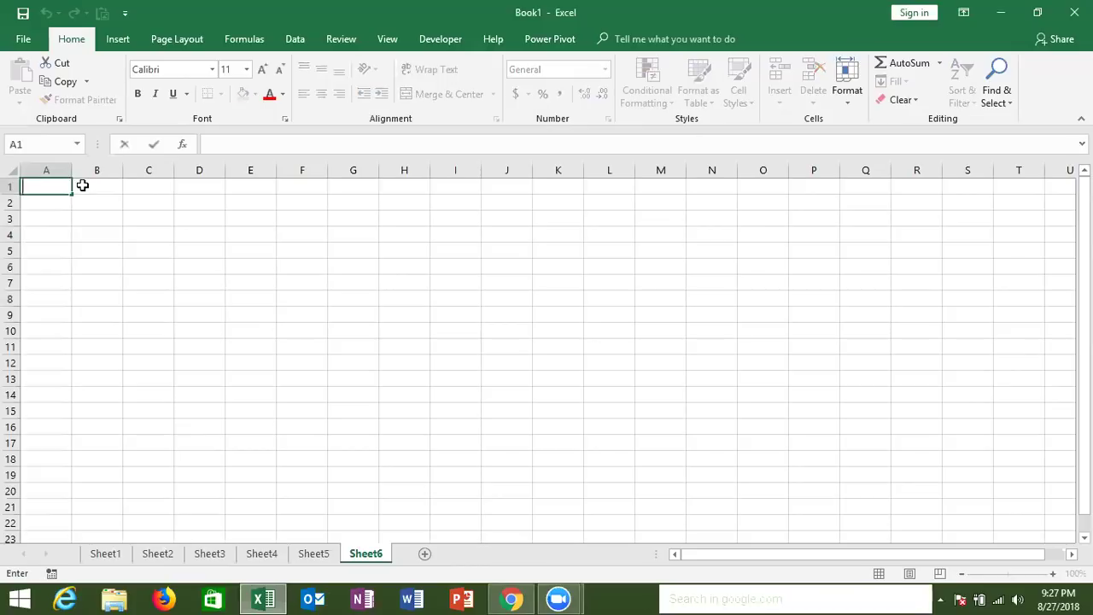
pyautogui.write('32')
pyautogui.press('Tab')
pyautogui.write('35')
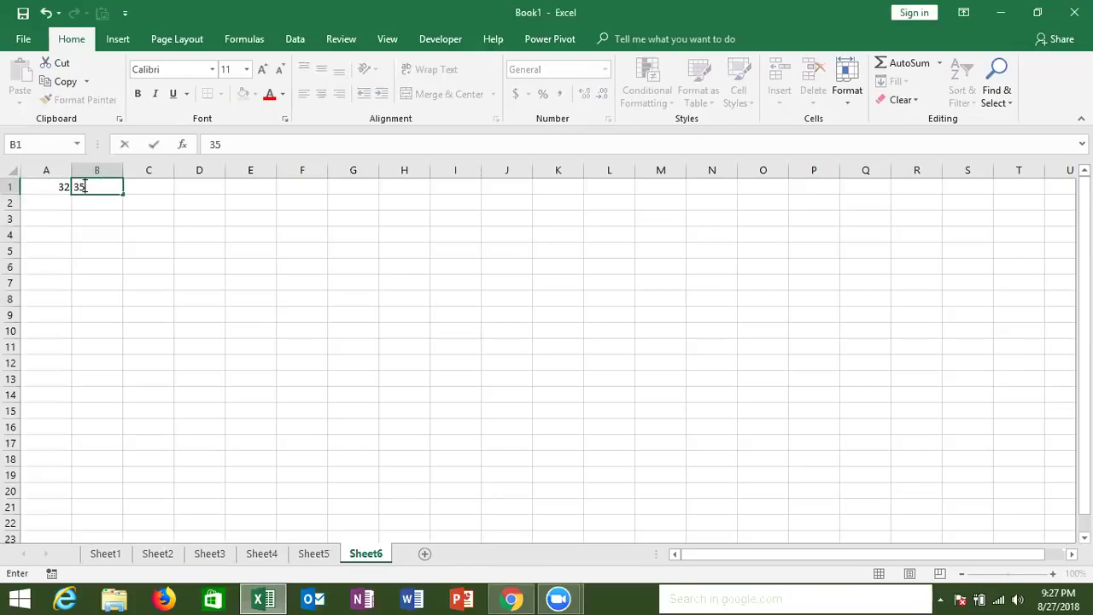
pyautogui.press('Tab')
pyautogui.write('52')
pyautogui.press('Return')
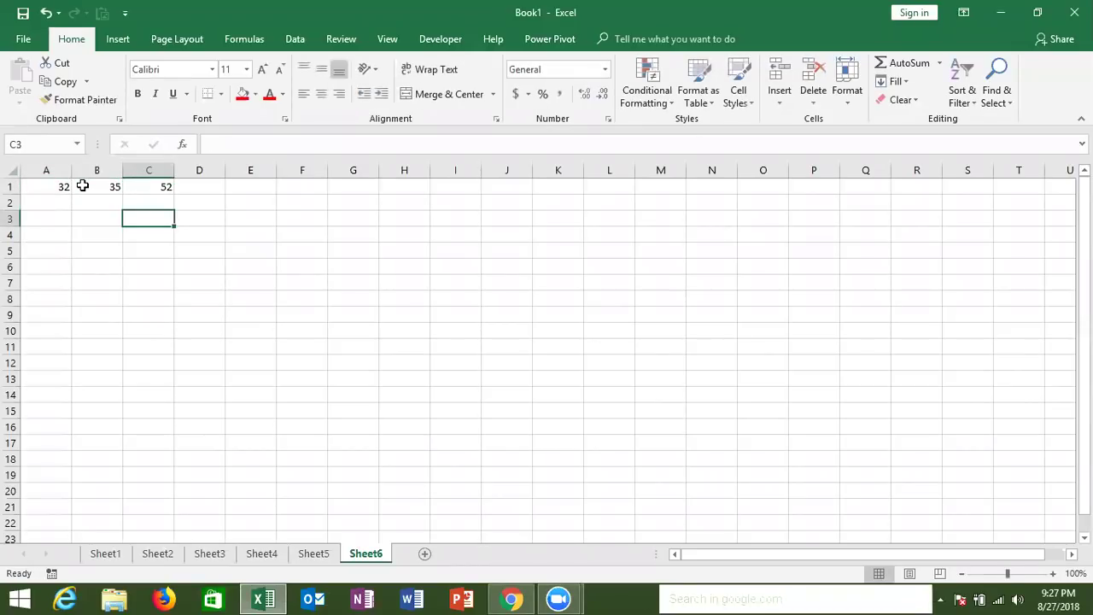
# Step: Total A1:C1 in D1 with AutoSum, giving 119
pyautogui.press('Up')
pyautogui.press('Right')
pyautogui.hotkey('alt', '=')
pyautogui.press('Return')
pyautogui.press('Up')
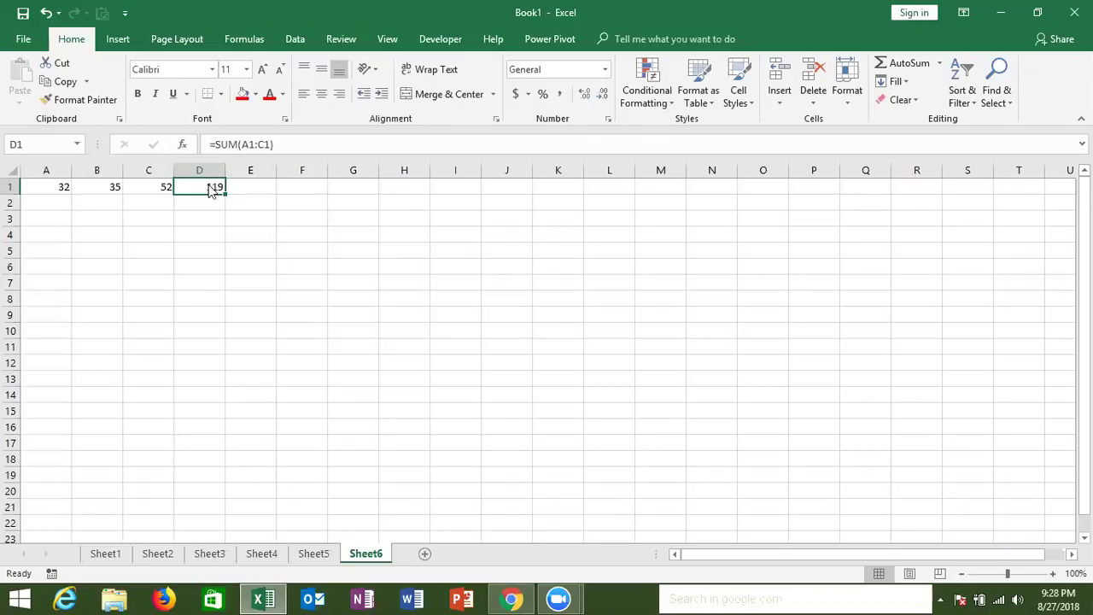
# Step: Tick Hidden for cell D1 in its Format Cells protection settings
pyautogui.rightClick(211, 186)
pyautogui.click(235, 457)
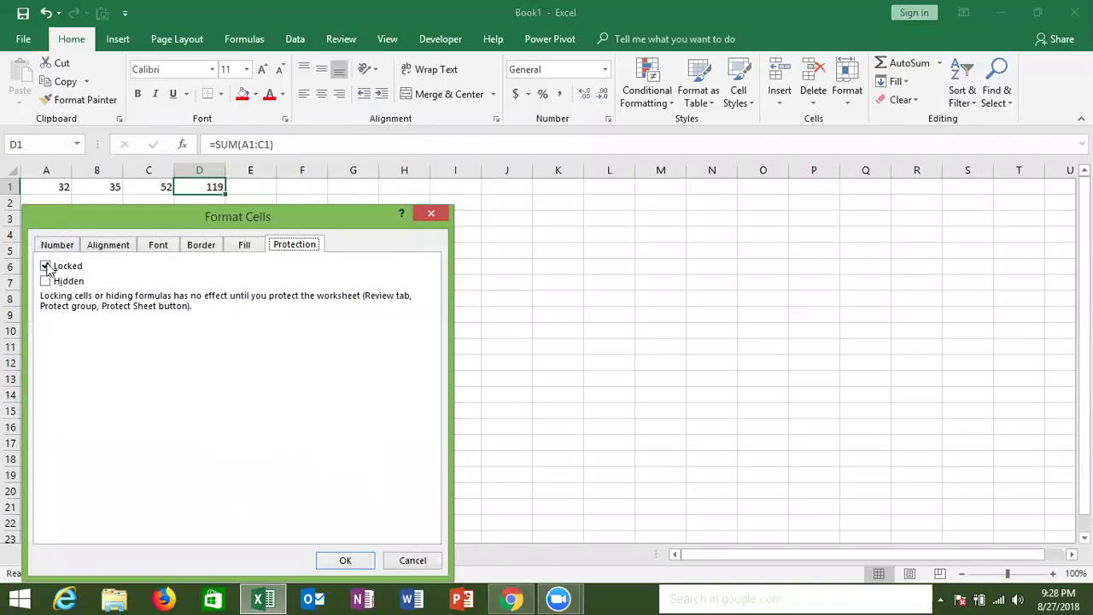
pyautogui.click(46, 282)
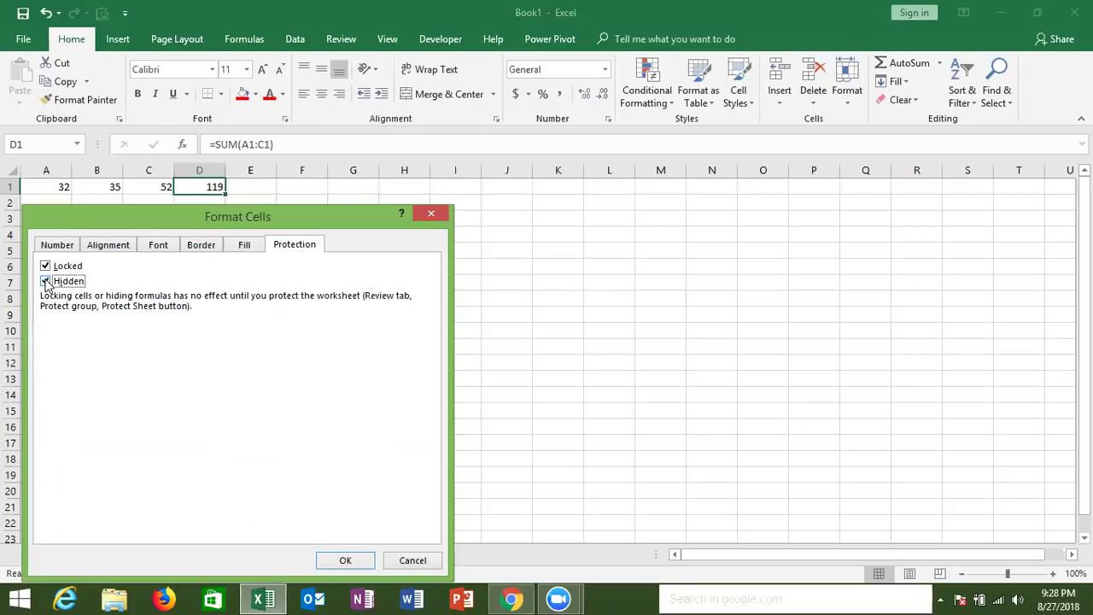
pyautogui.click(346, 560)
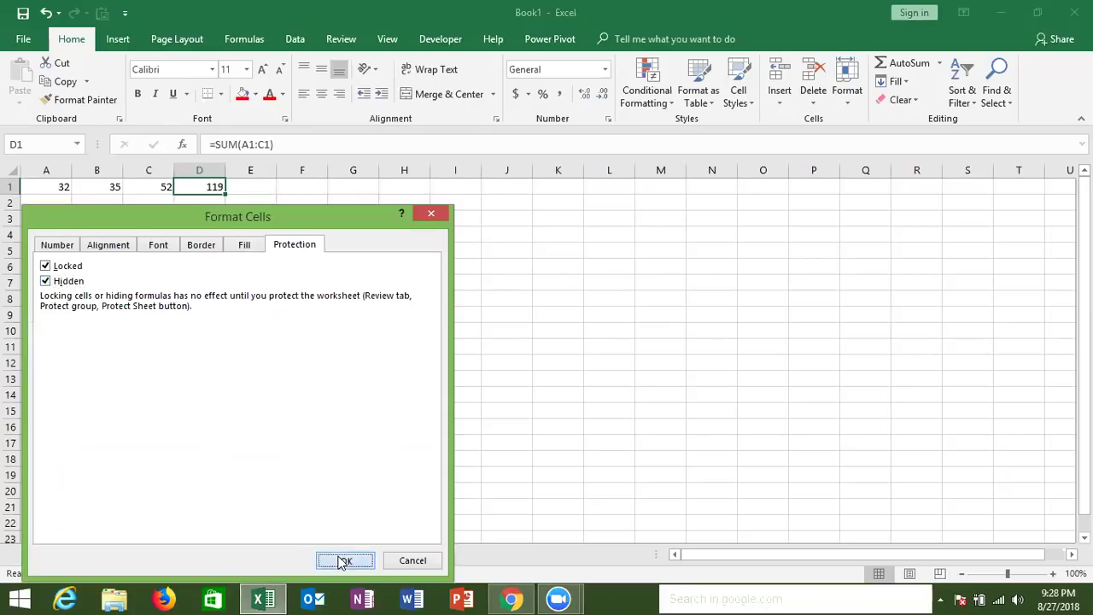
# Step: Protect Sheet6 with the default protection settings
pyautogui.rightClick(366, 553)
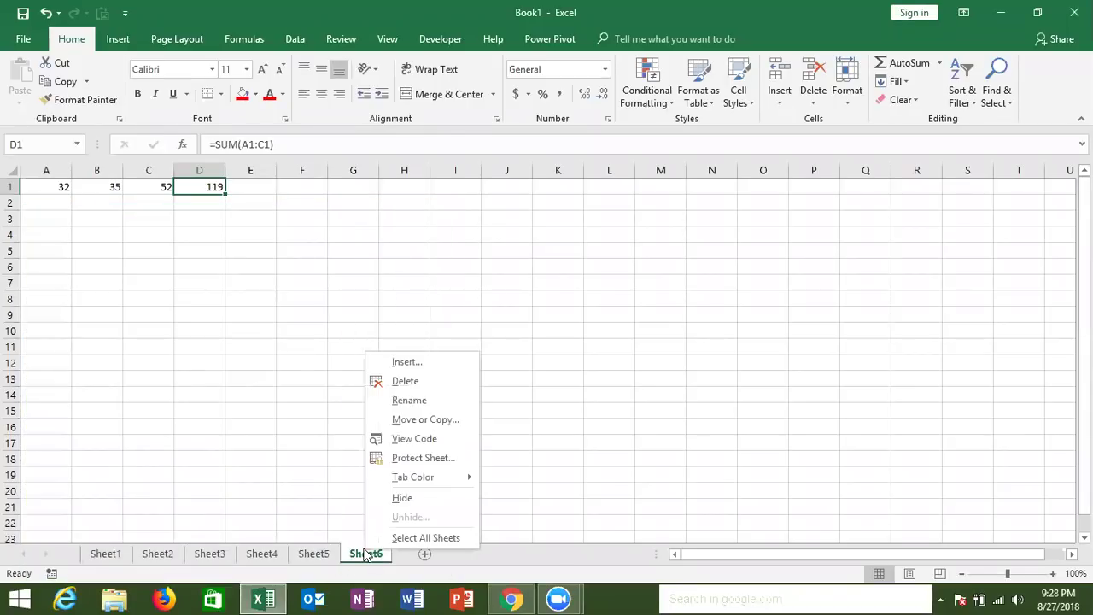
pyautogui.click(412, 458)
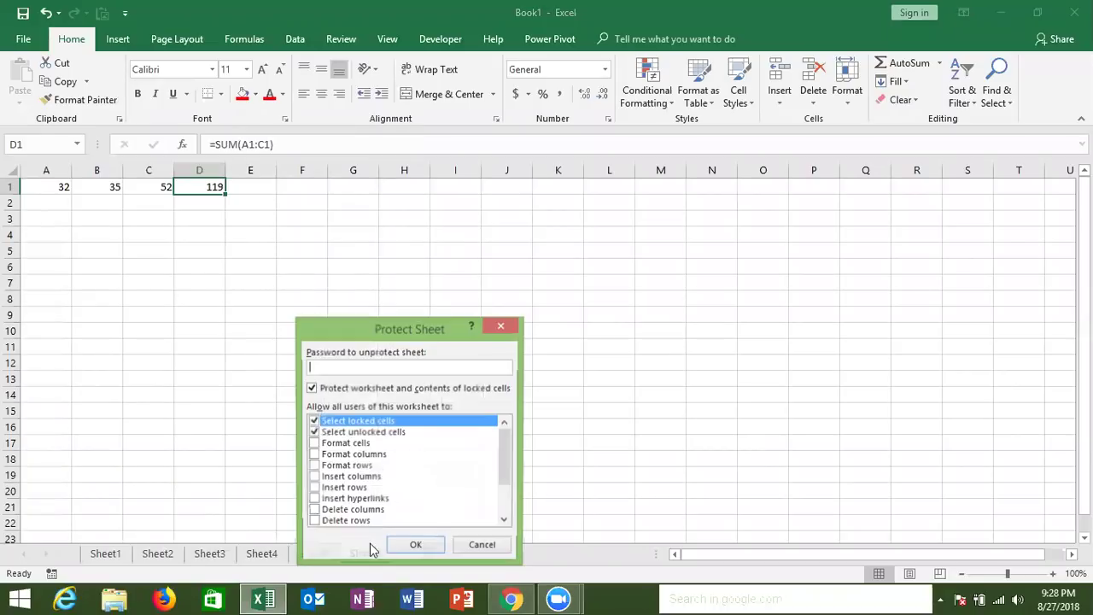
pyautogui.click(415, 548)
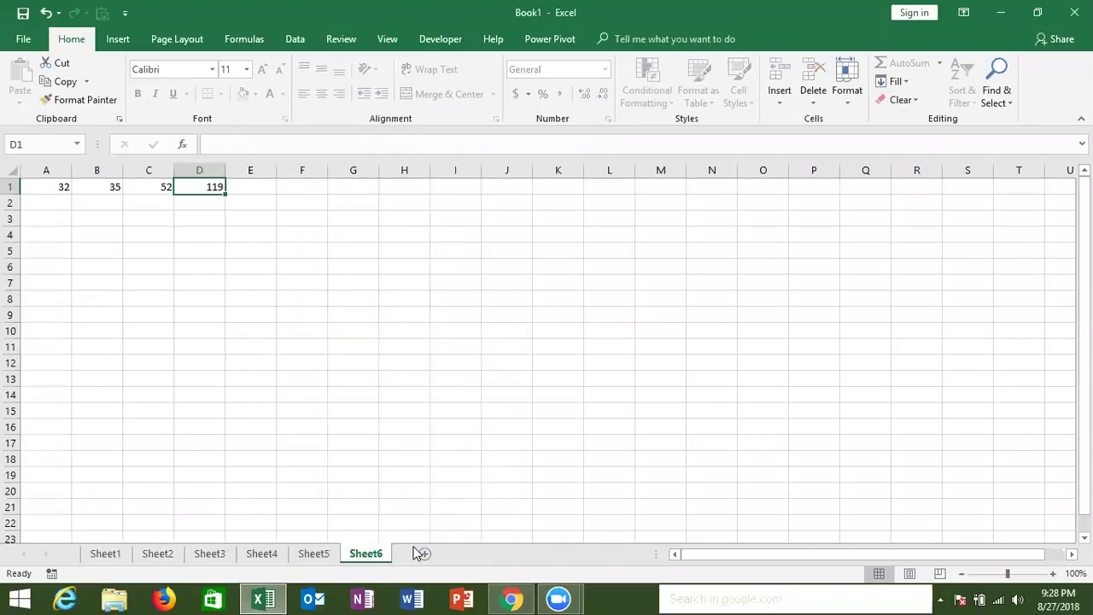
# Step: Compare C1 and D1 to confirm D1's SUM formula is now hidden
pyautogui.press('Left')
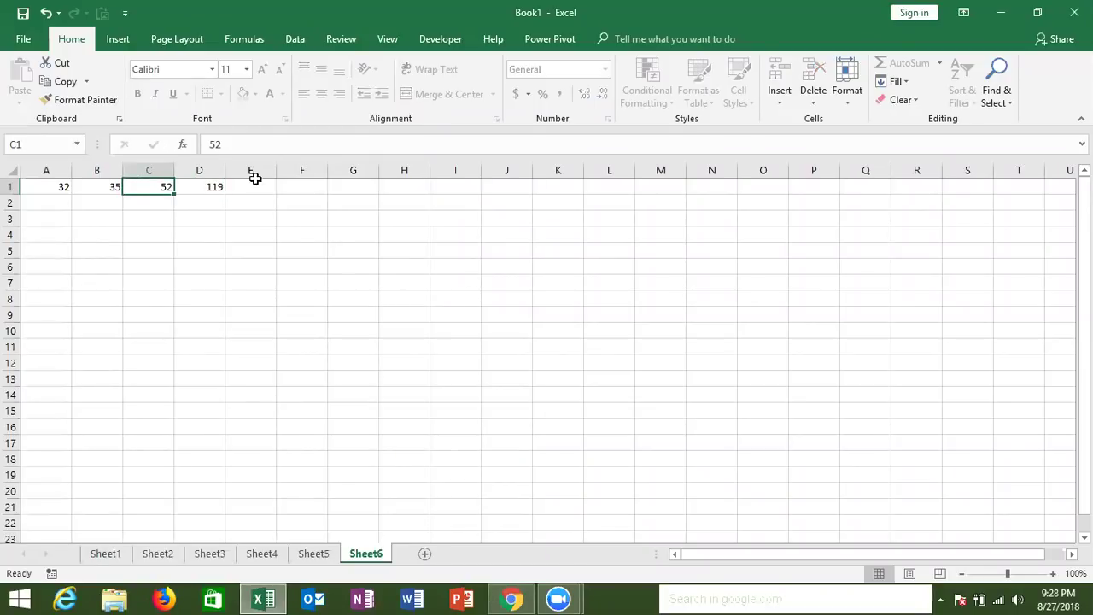
pyautogui.press('Right')
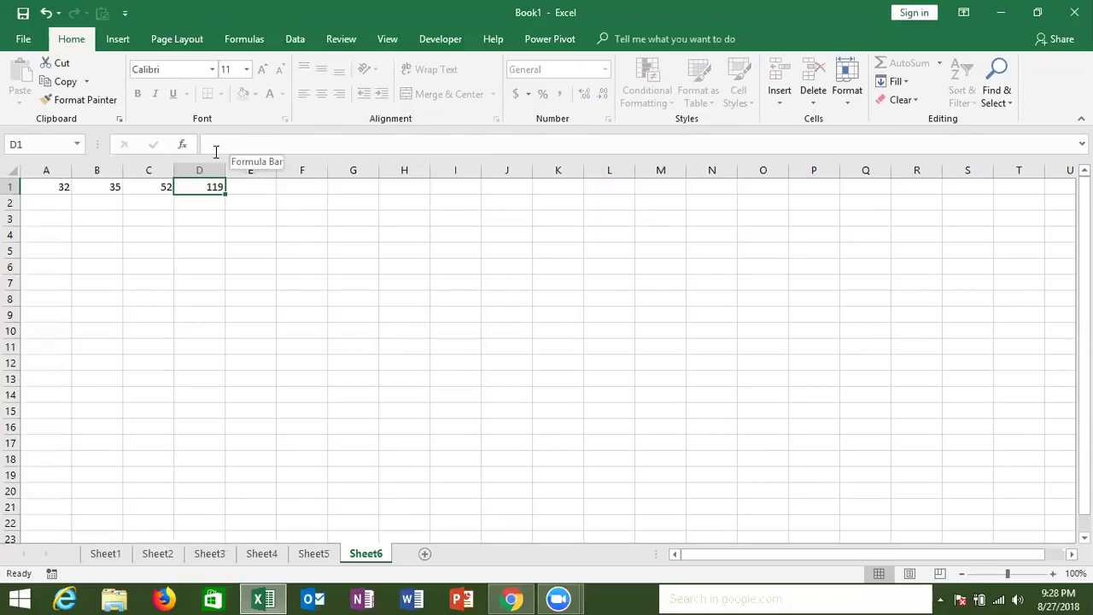
pyautogui.click(170, 185)
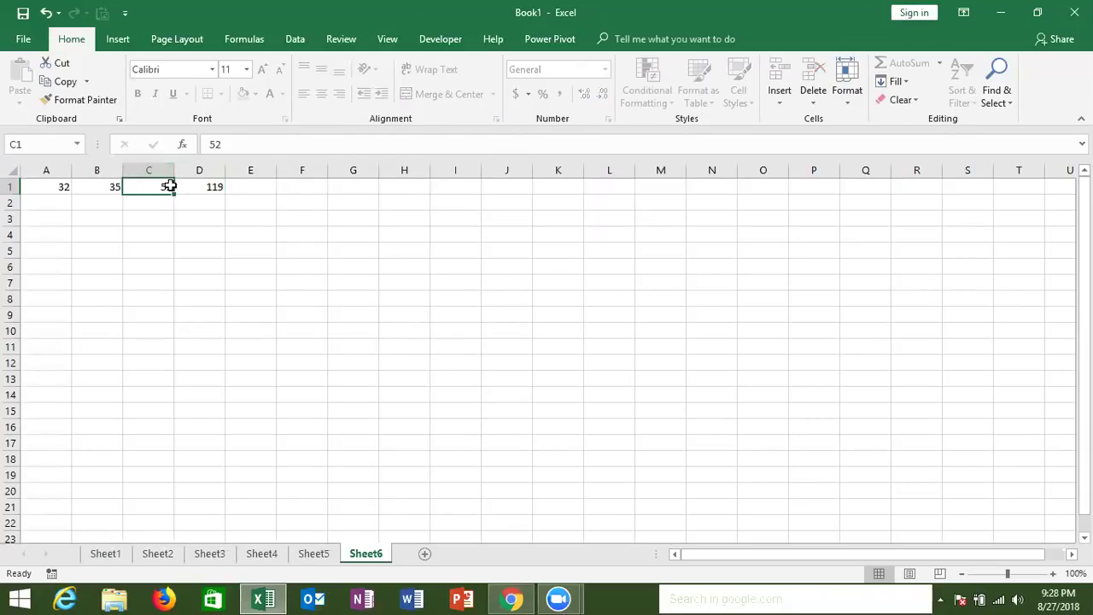
pyautogui.press('Right')
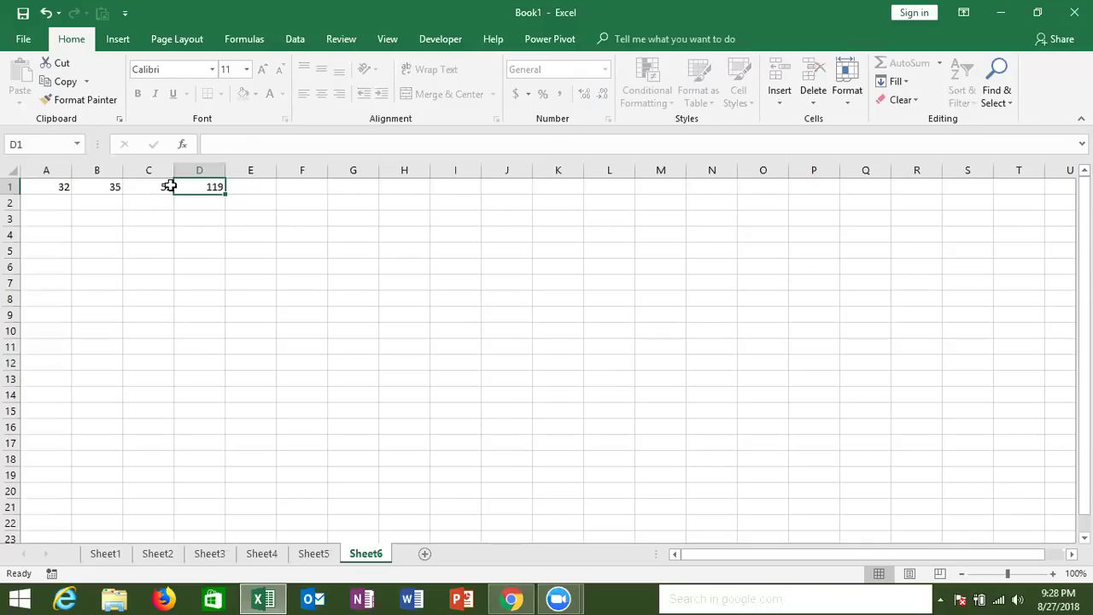
# Step: Add Sheet7 and fill B7:E19 green
pyautogui.click(425, 554)
pyautogui.click(362, 554)
pyautogui.click(422, 554)
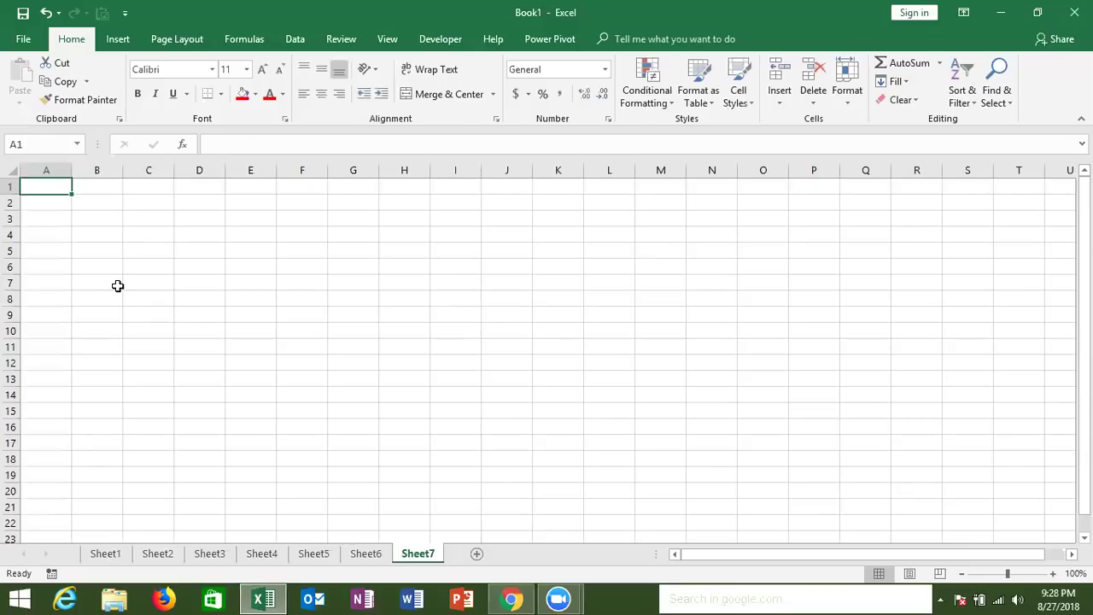
pyautogui.moveTo(118, 285); pyautogui.dragTo(265, 474)
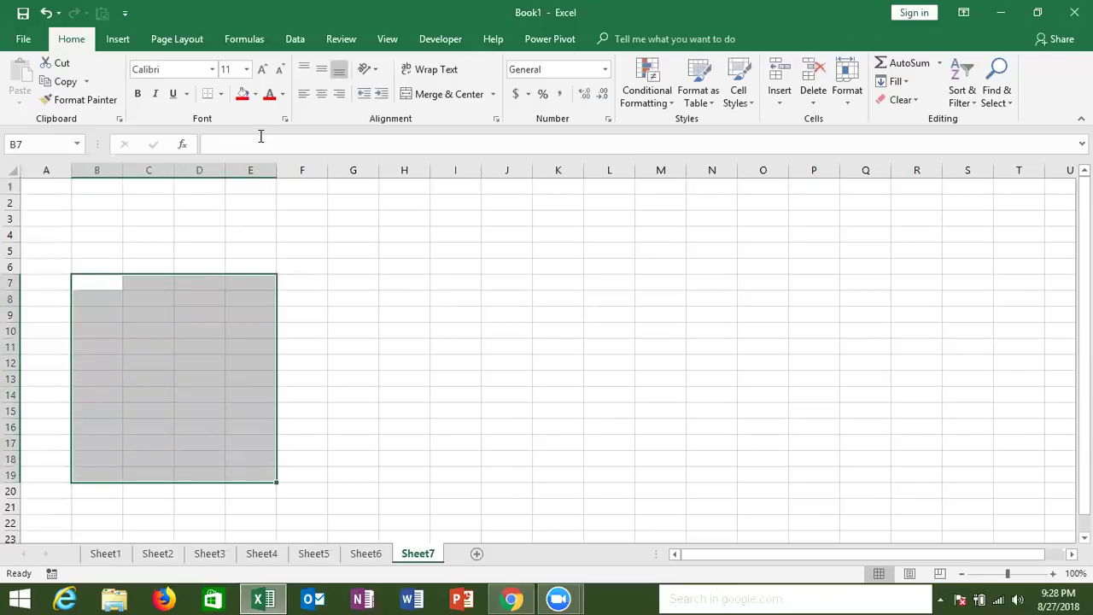
pyautogui.click(243, 94)
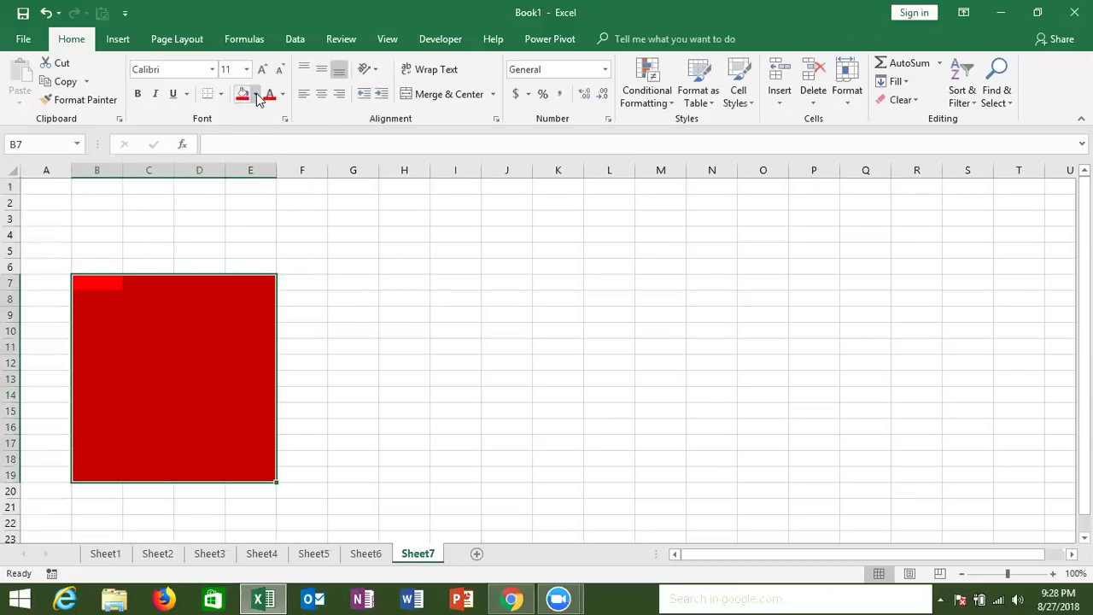
pyautogui.click(257, 95)
pyautogui.click(306, 220)
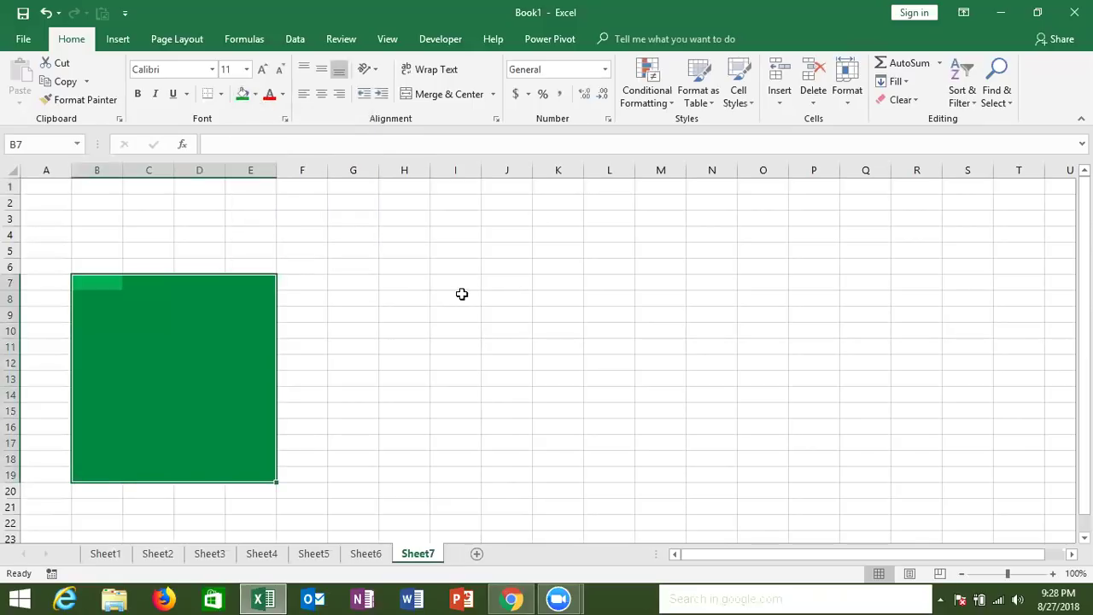
# Step: Fill J7:L19 light blue
pyautogui.moveTo(487, 284); pyautogui.dragTo(615, 478)
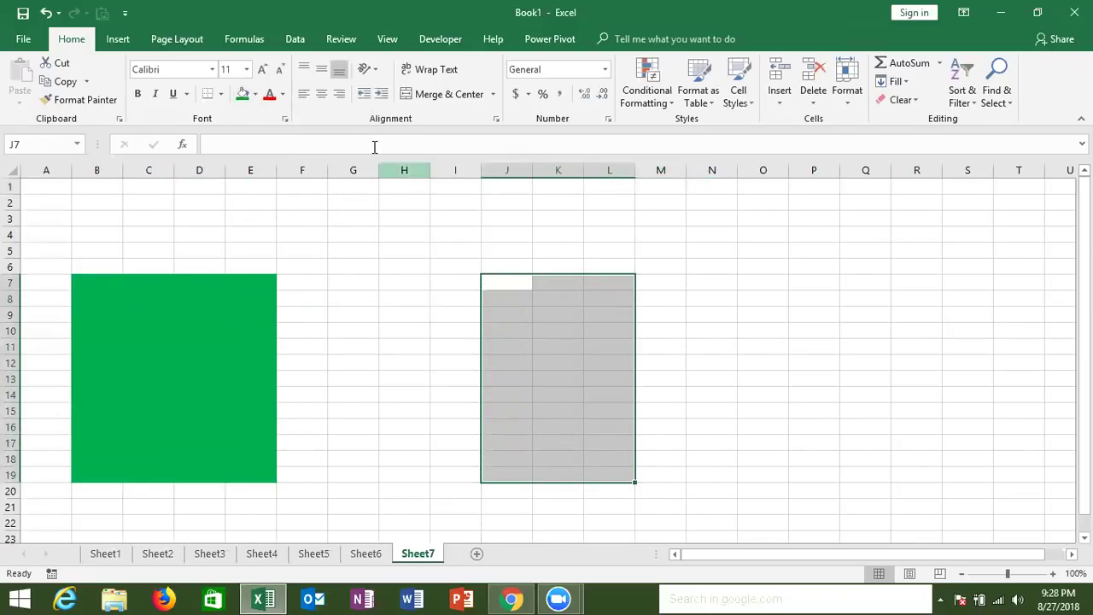
pyautogui.click(256, 94)
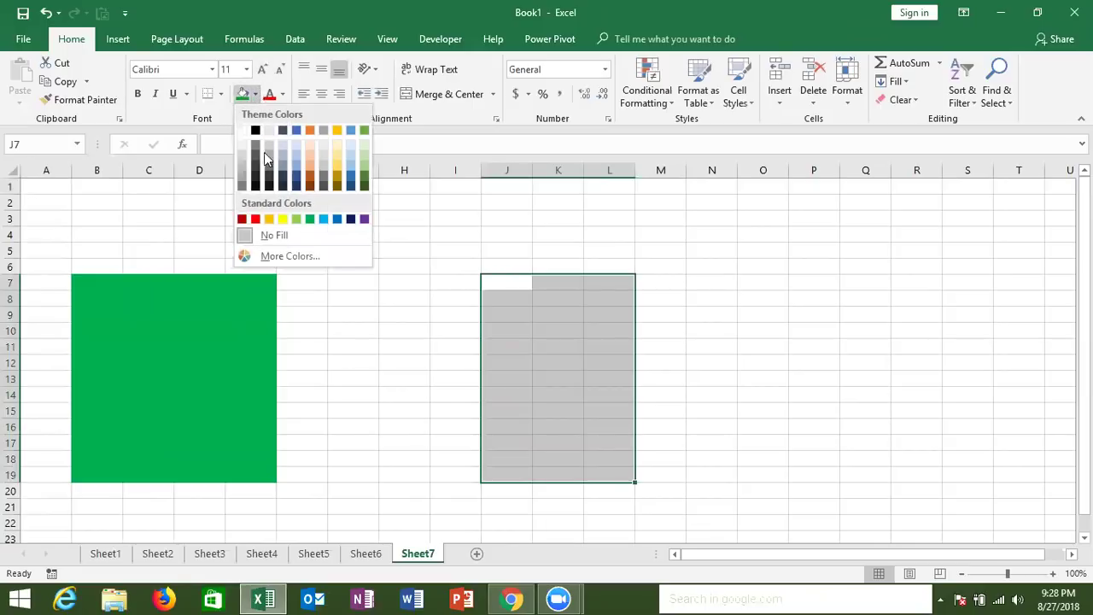
pyautogui.click(323, 219)
# Step: Label cell A6 with 'A' above the green block
pyautogui.click(111, 268)
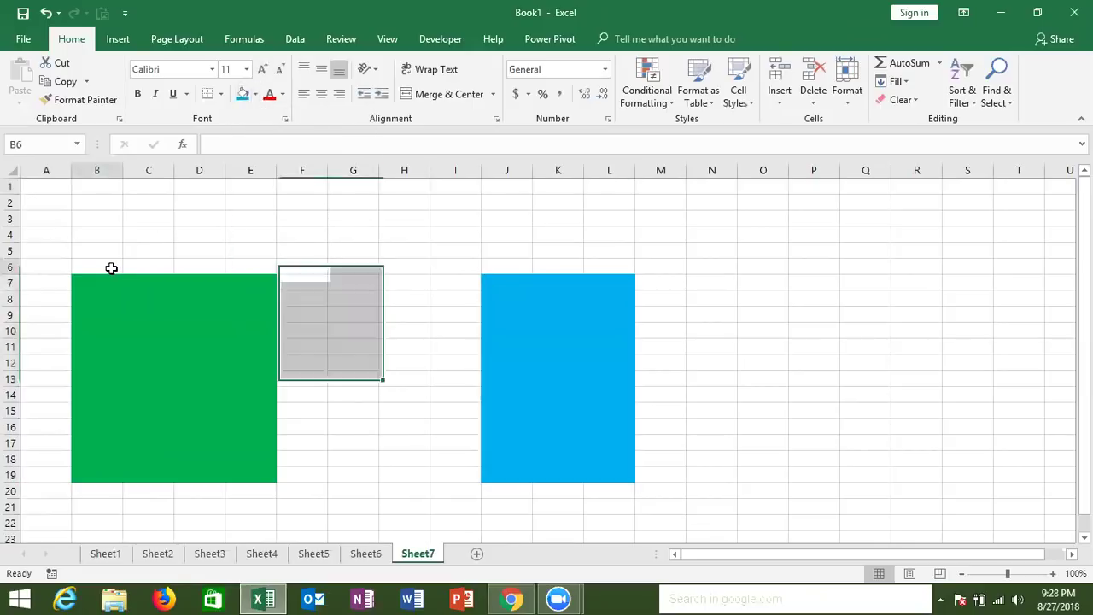
pyautogui.press('Left')
pyautogui.write('a')
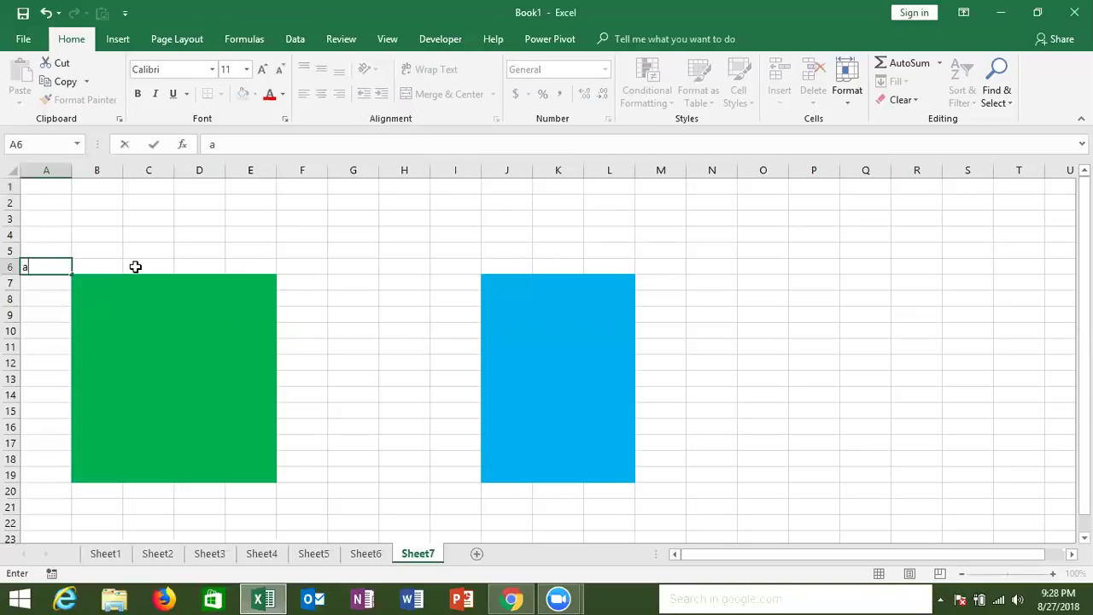
pyautogui.press('BackSpace')
pyautogui.write('A')
pyautogui.click(464, 278)
# Step: Label cell I6 with 'B' above the blue block
pyautogui.click(458, 267)
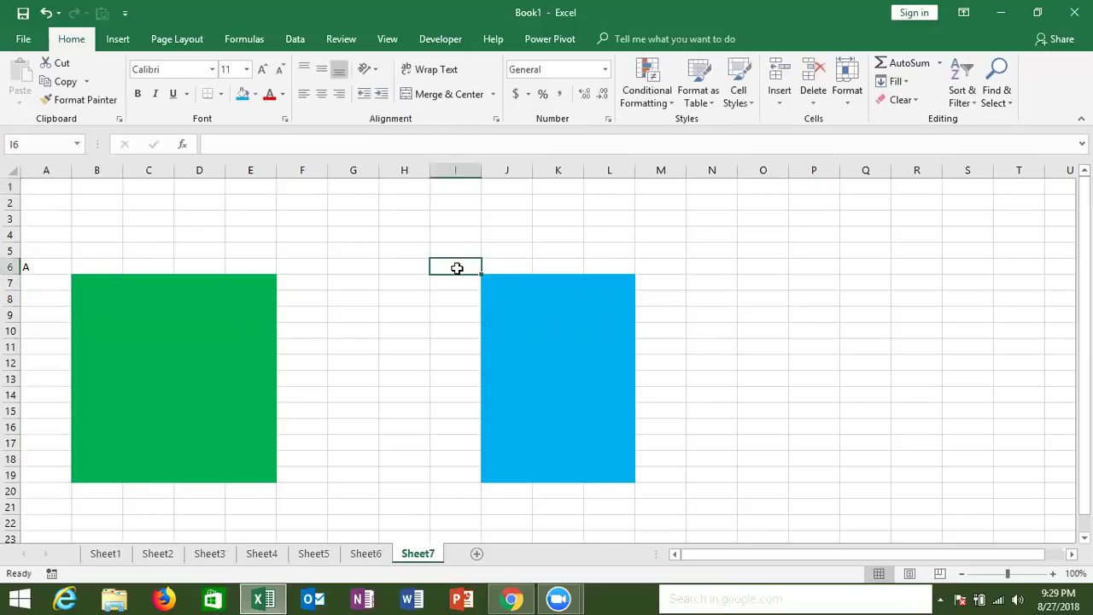
pyautogui.write('B')
pyautogui.press('Return')
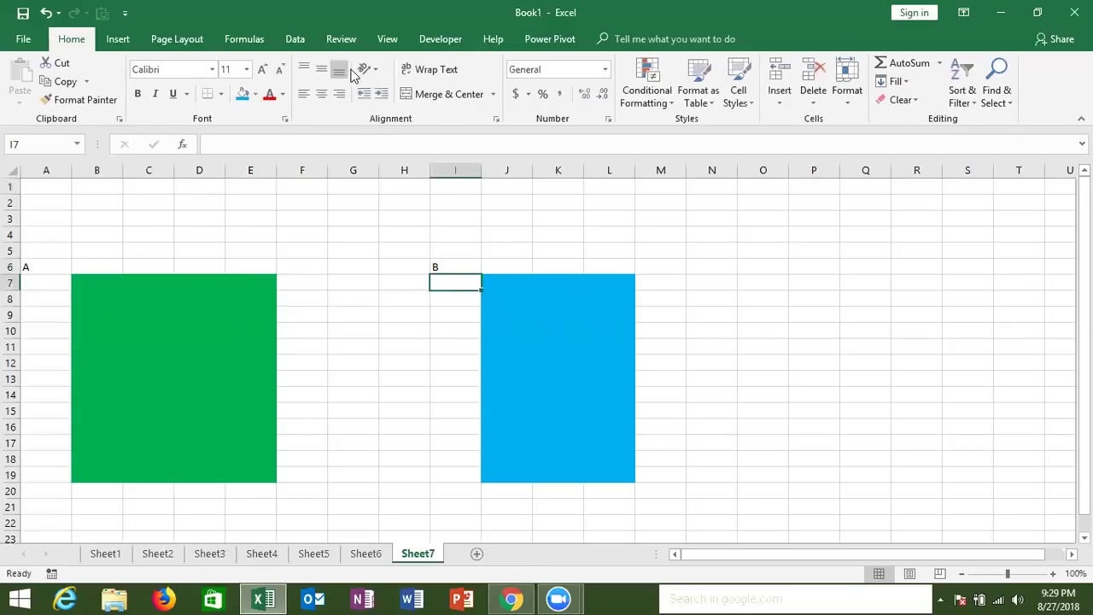
# Step: Select B7:E19 and start a new range in Review > Allow Edit Ranges
pyautogui.click(340, 40)
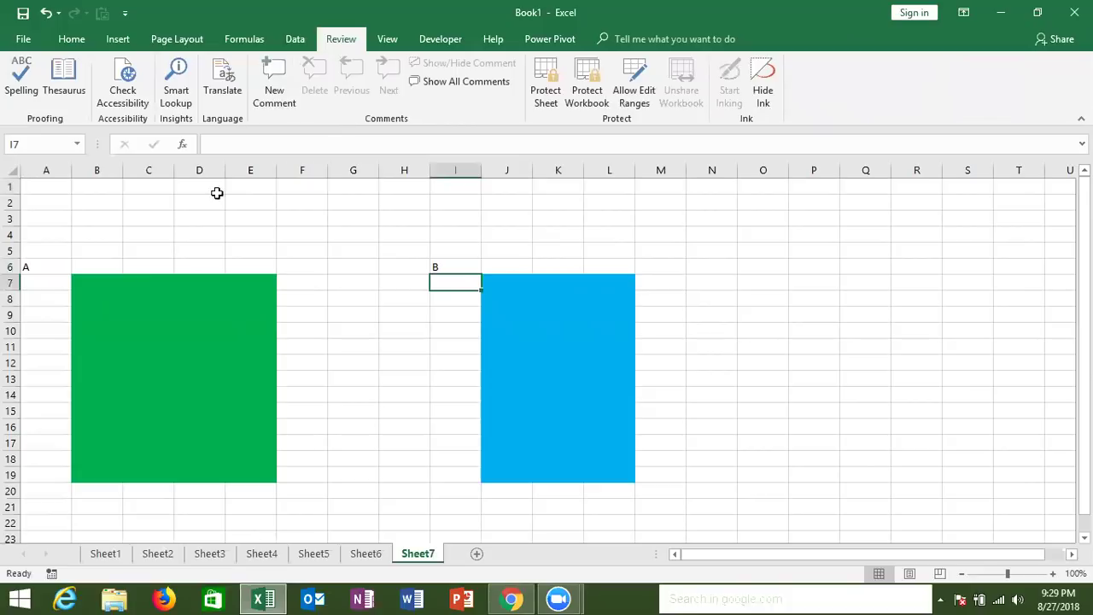
pyautogui.moveTo(104, 284); pyautogui.dragTo(239, 475)
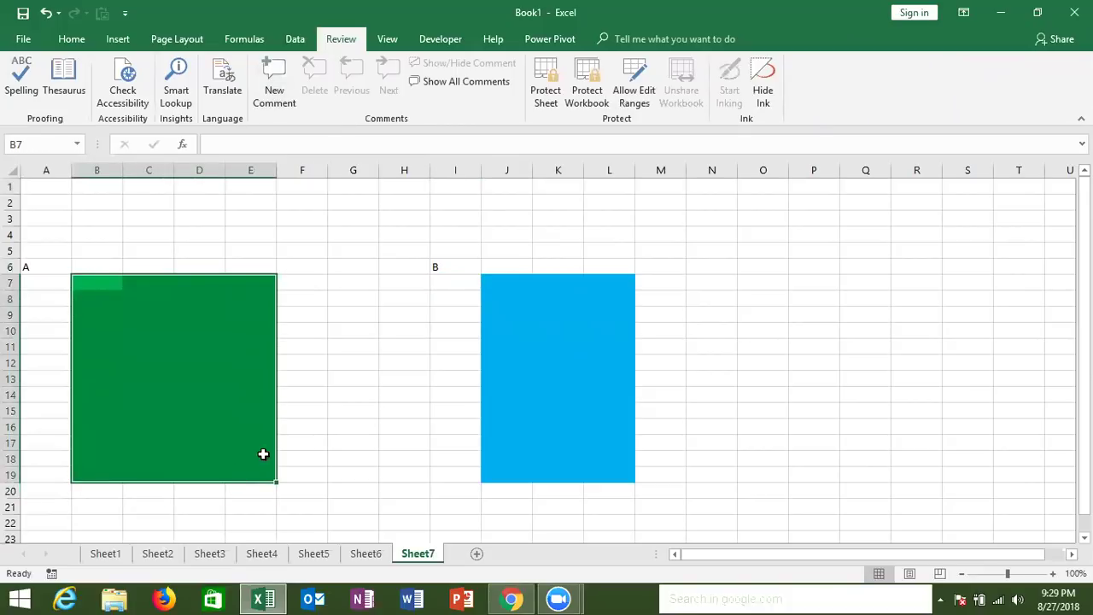
pyautogui.click(636, 99)
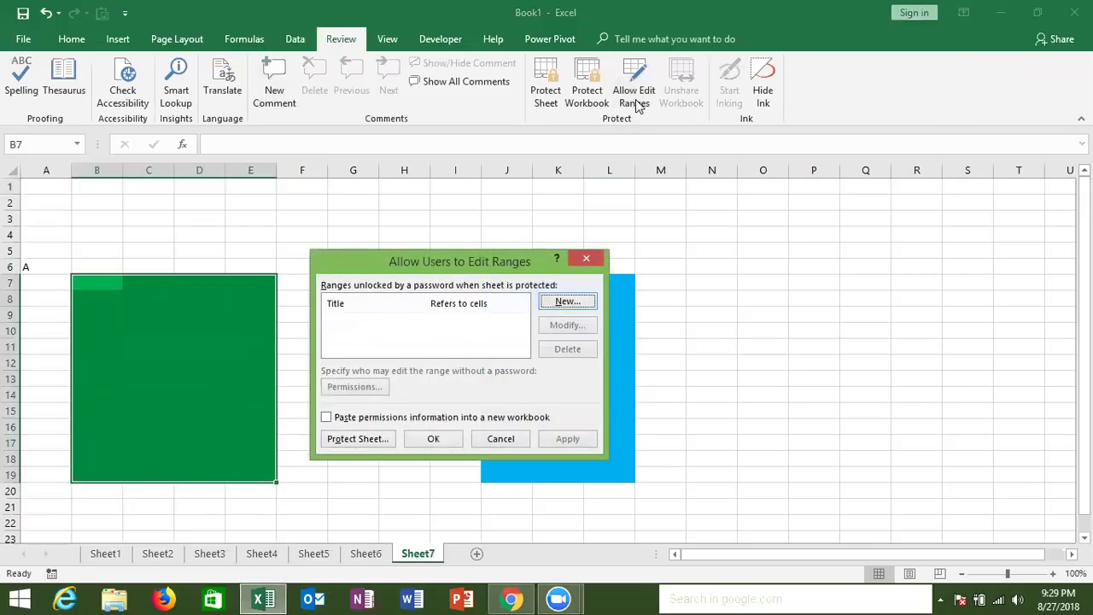
pyautogui.click(564, 301)
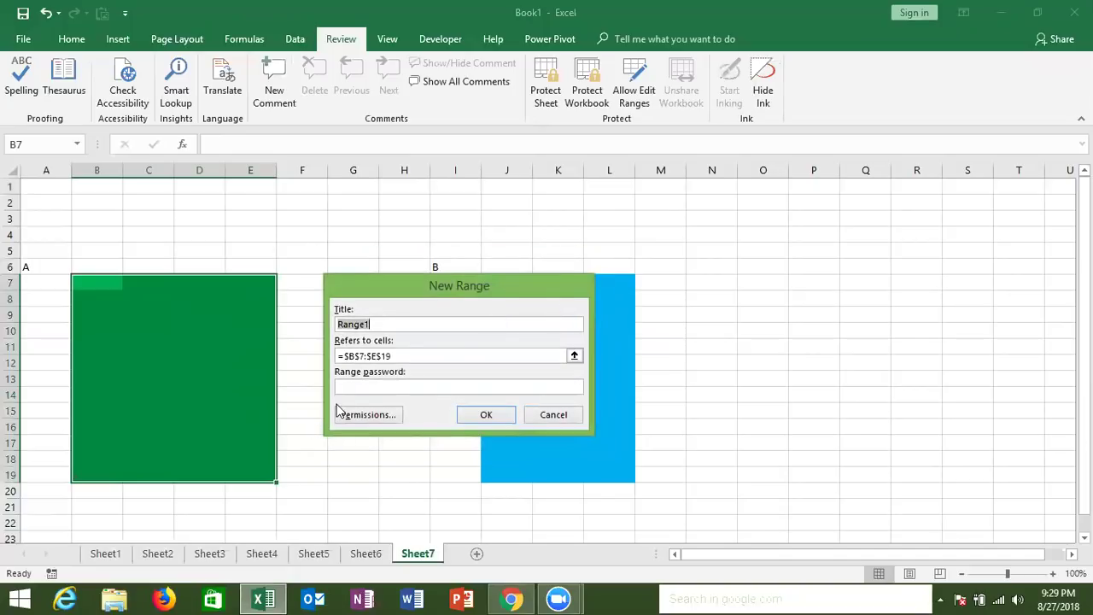
# Step: Give Range1 a password and confirm it after clearing a mismatch warning
pyautogui.click(362, 390)
pyautogui.write('12')
pyautogui.press('BackSpace')
pyautogui.press('BackSpace')
pyautogui.write('1')
pyautogui.click(478, 416)
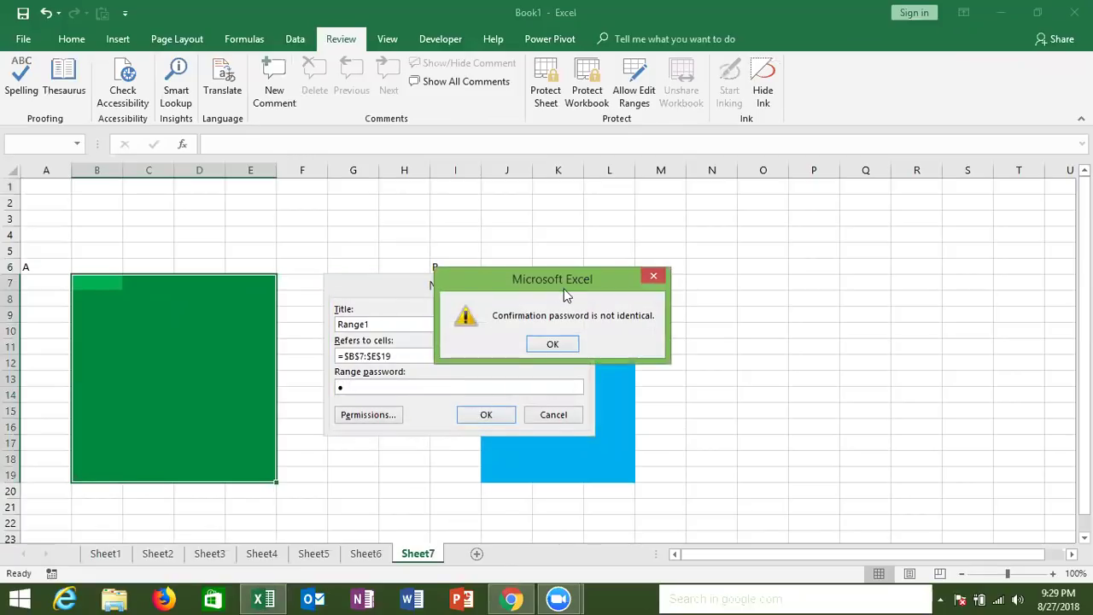
pyautogui.click(561, 337)
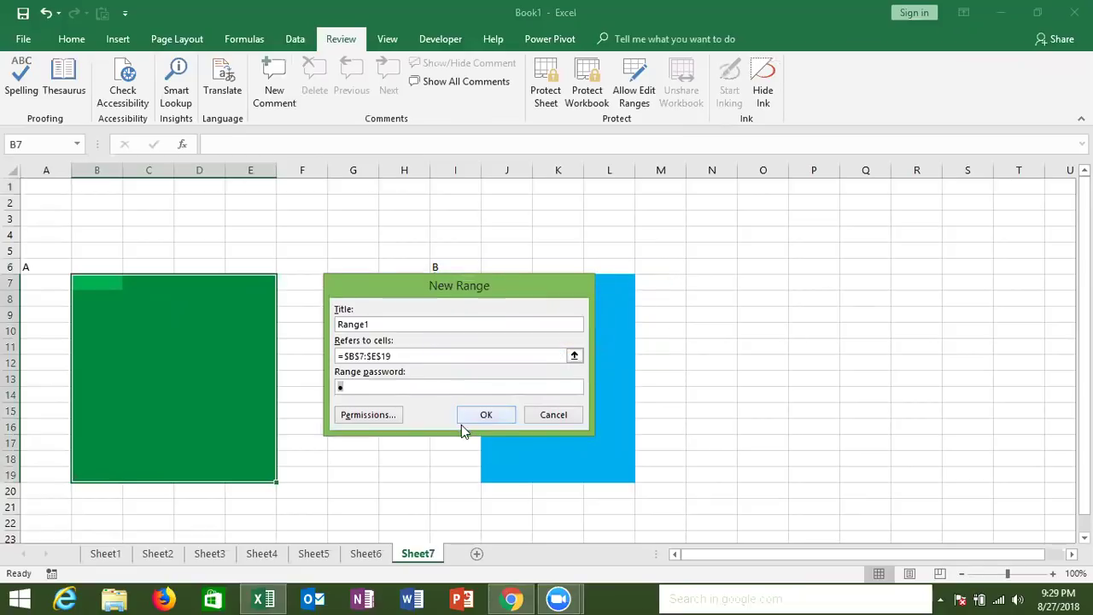
pyautogui.click(490, 415)
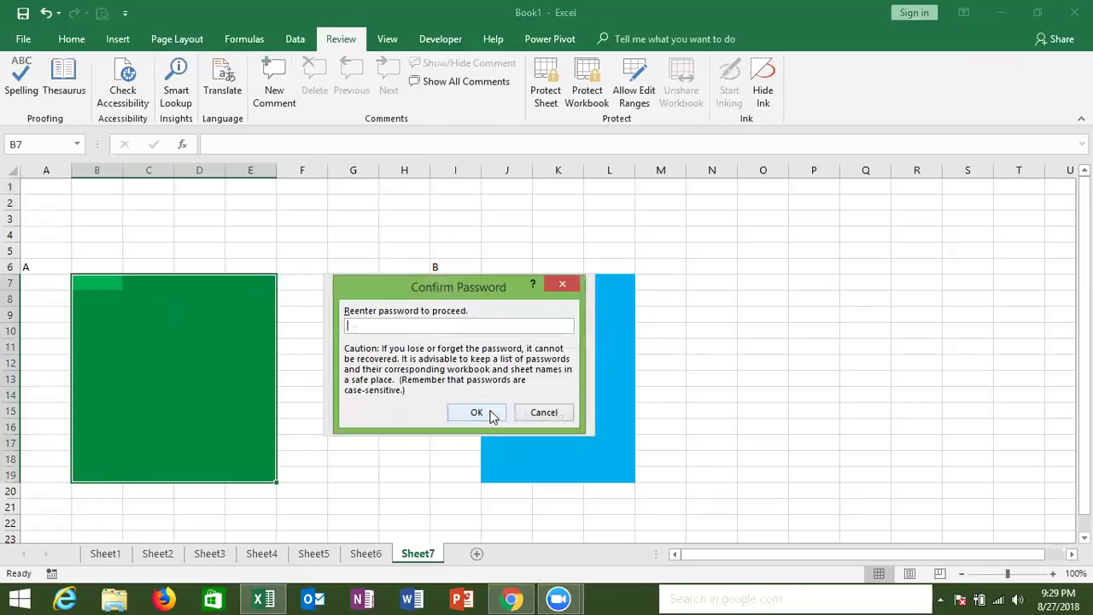
pyautogui.write('1')
pyautogui.click(477, 413)
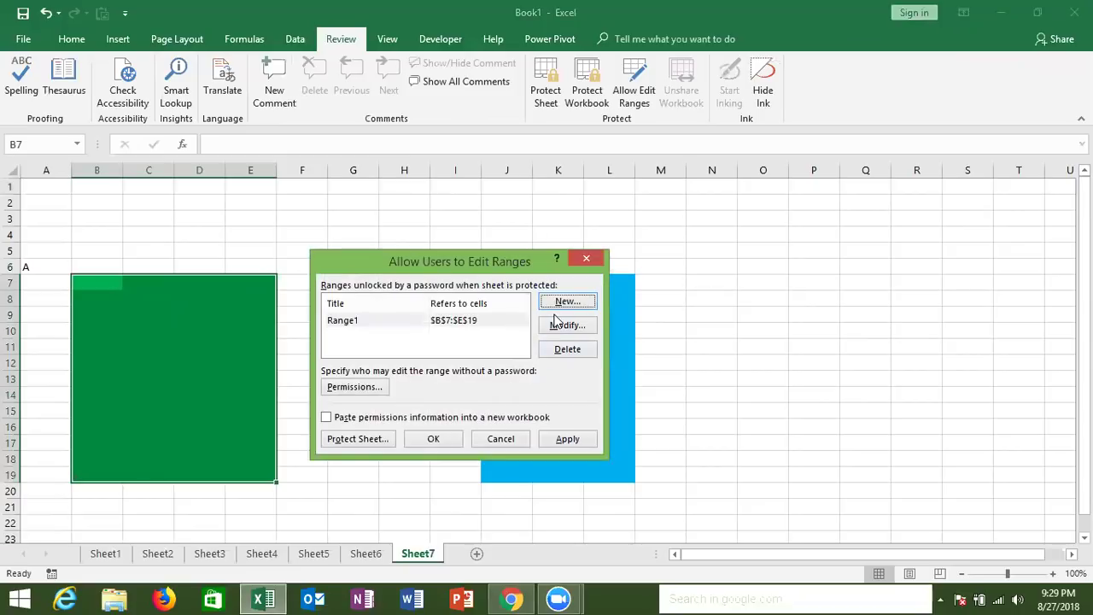
# Step: Define a new edit range, Range2, referring to J7:L19
pyautogui.click(560, 304)
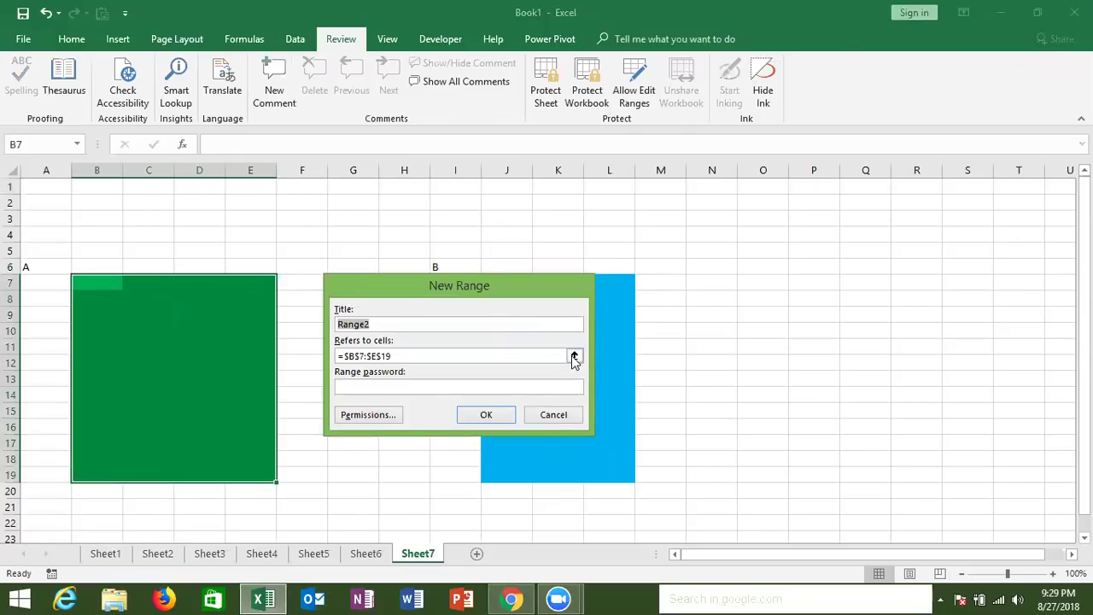
pyautogui.click(574, 359)
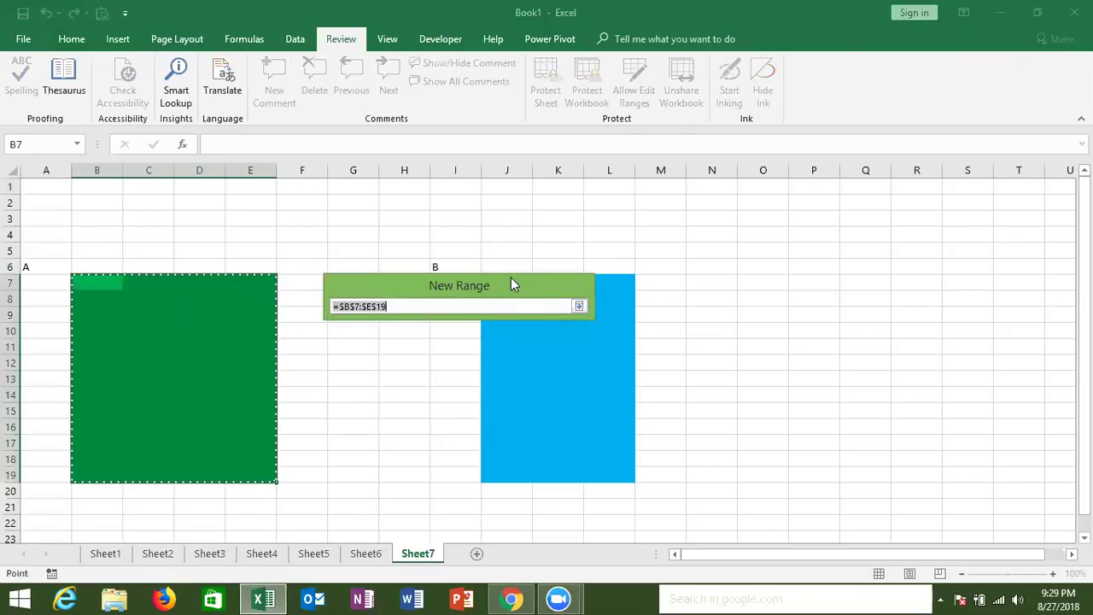
pyautogui.moveTo(490, 275); pyautogui.dragTo(497, 281)
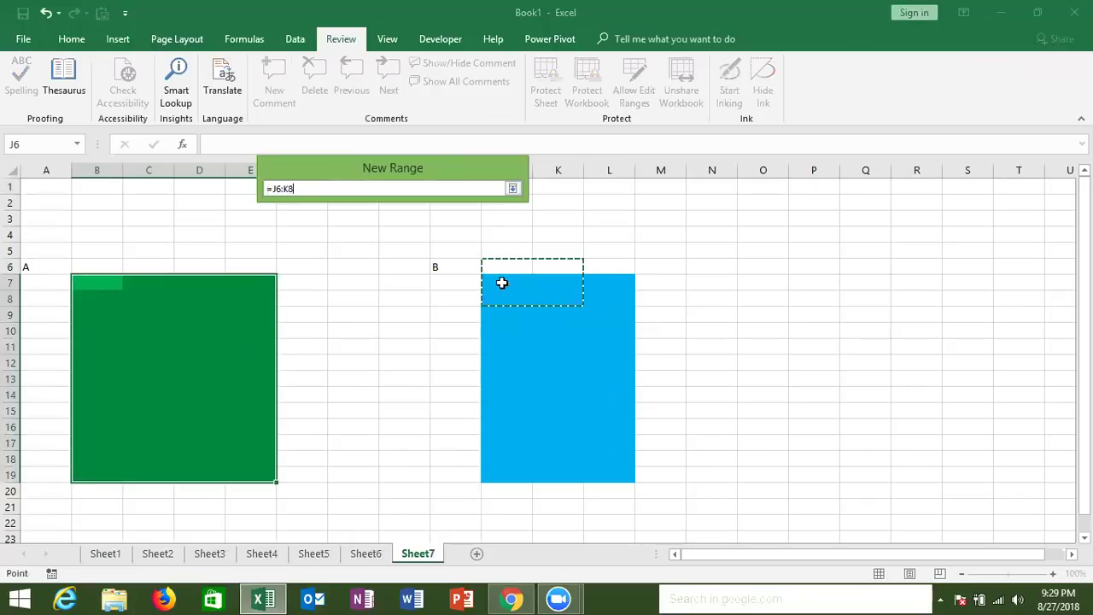
pyautogui.moveTo(497, 281); pyautogui.dragTo(590, 473)
pyautogui.click(513, 188)
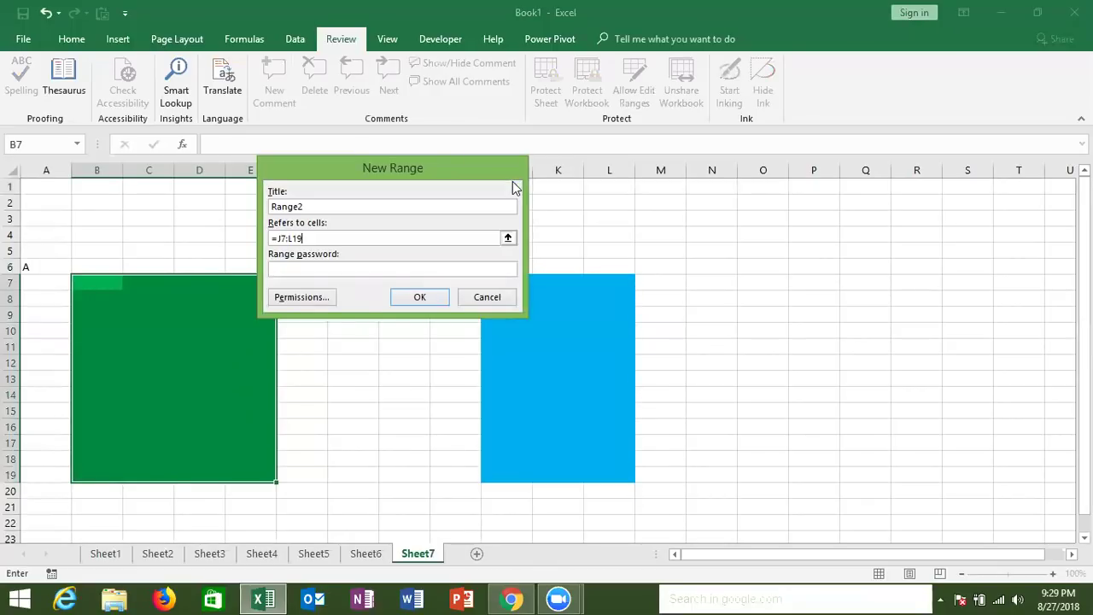
# Step: Password-protect Range2, confirm the password, and apply and close the edit ranges
pyautogui.click(377, 268)
pyautogui.write('1')
pyautogui.click(417, 296)
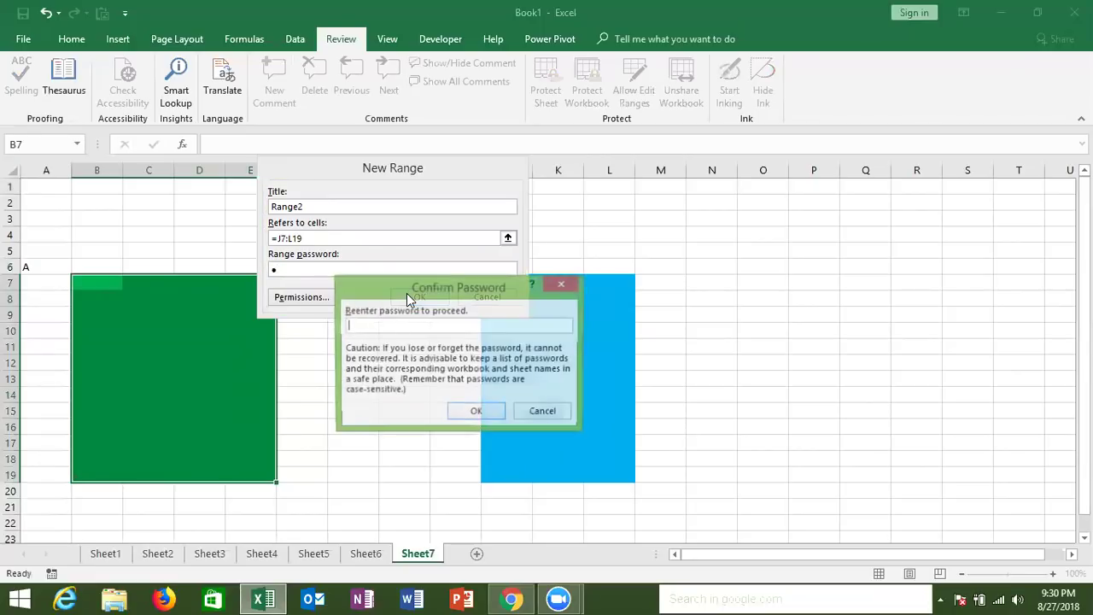
pyautogui.write('1')
pyautogui.click(467, 407)
pyautogui.click(500, 321)
pyautogui.click(367, 320)
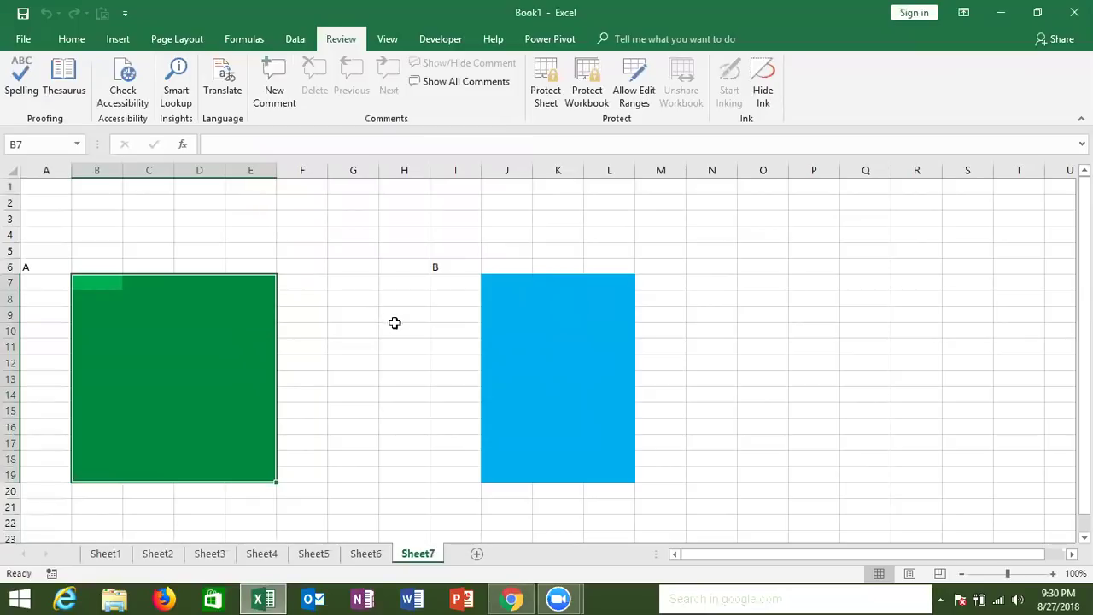
pyautogui.click(396, 322)
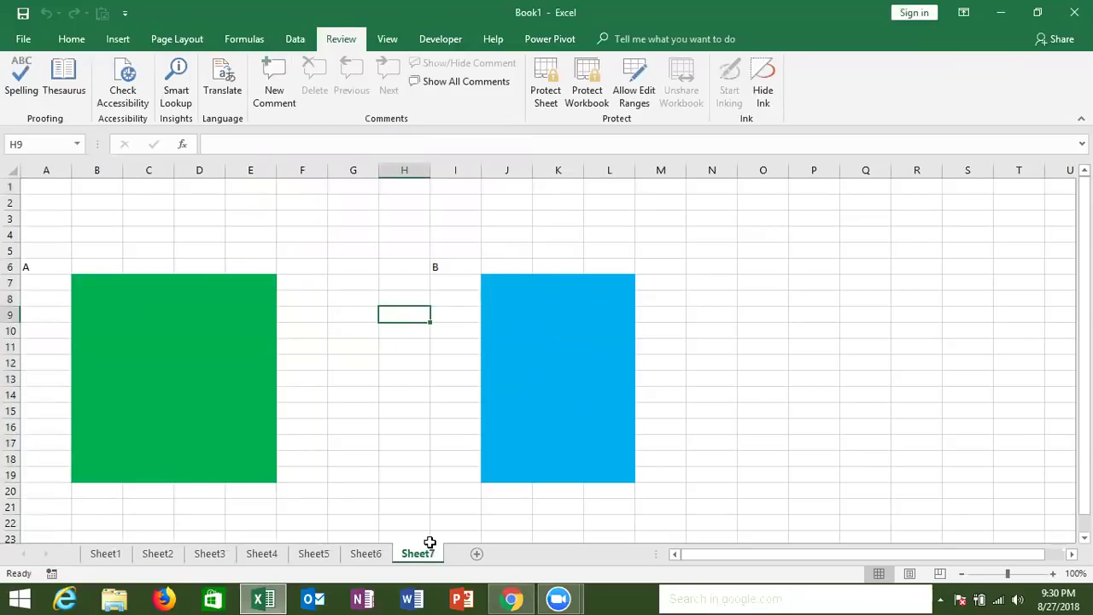
# Step: Protect Sheet7 and verify that H17, outside the ranges, cannot be edited
pyautogui.rightClick(428, 552)
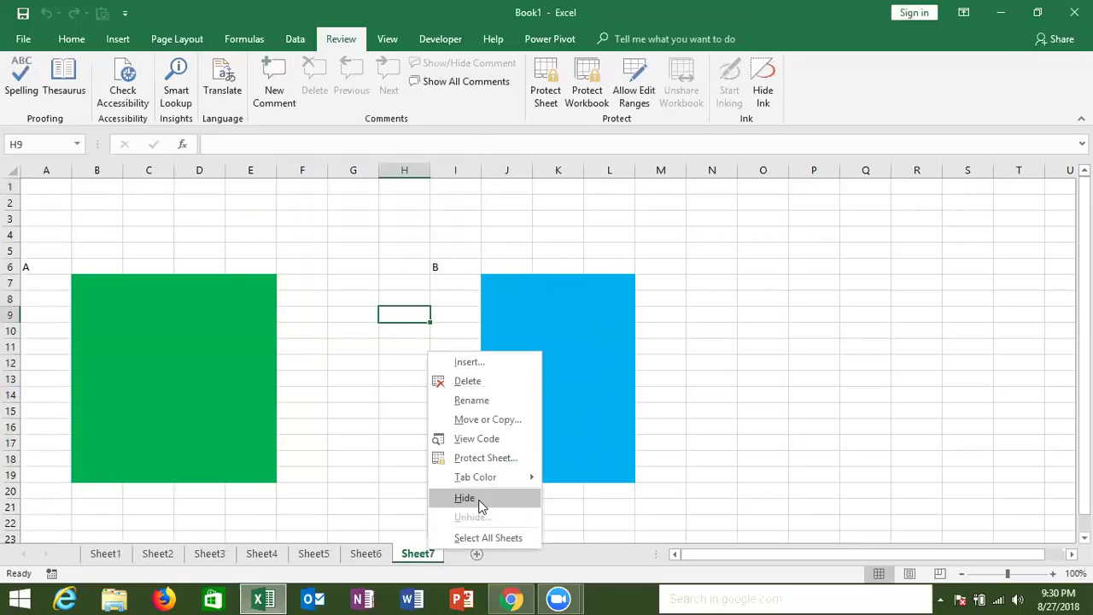
pyautogui.click(499, 459)
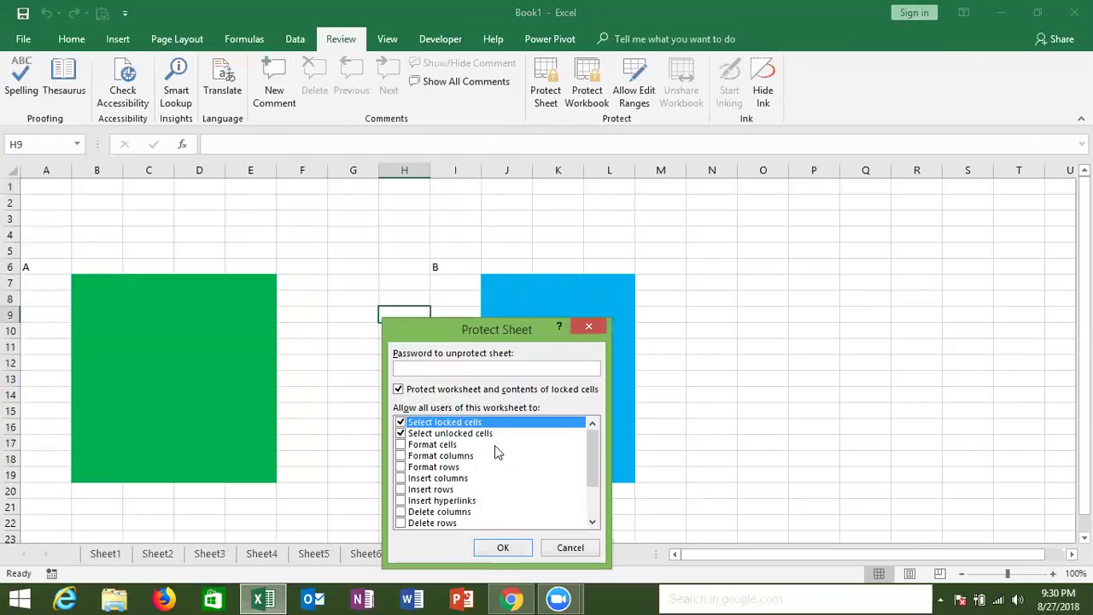
pyautogui.click(509, 548)
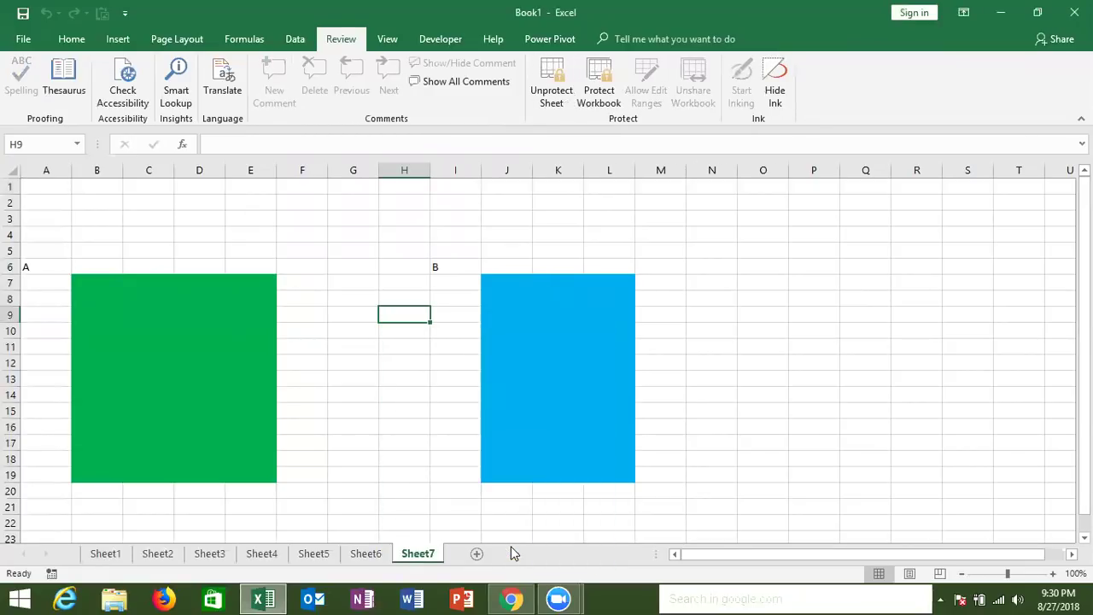
pyautogui.click(419, 442)
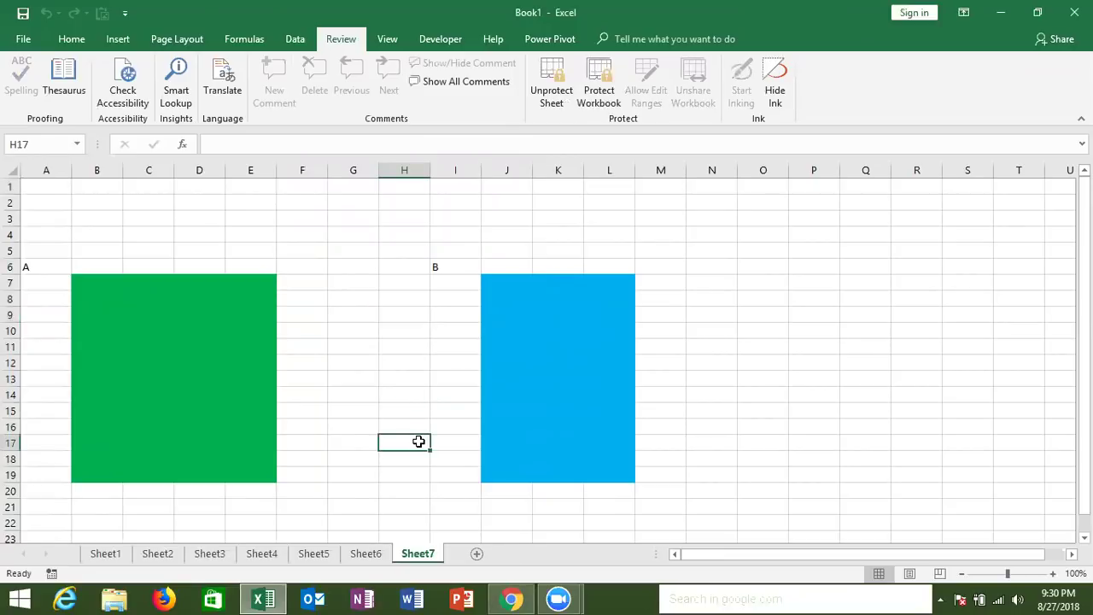
pyautogui.doubleClick(418, 442)
pyautogui.click(557, 337)
# Step: Unlock the green range with its password, enter 'chg' in C10, then try editing K15
pyautogui.click(256, 347)
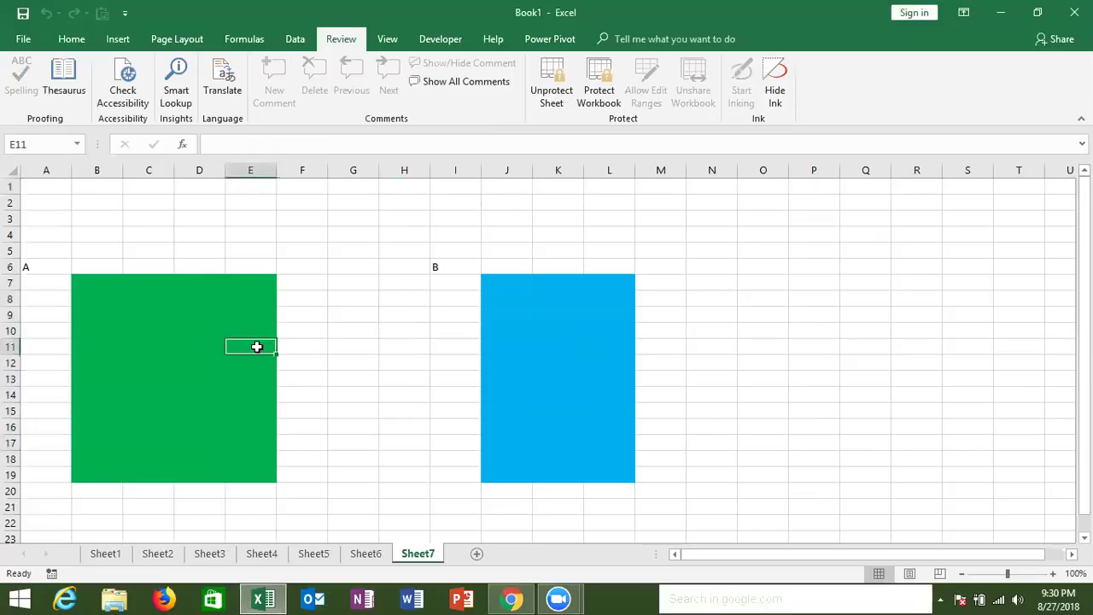
pyautogui.doubleClick(256, 346)
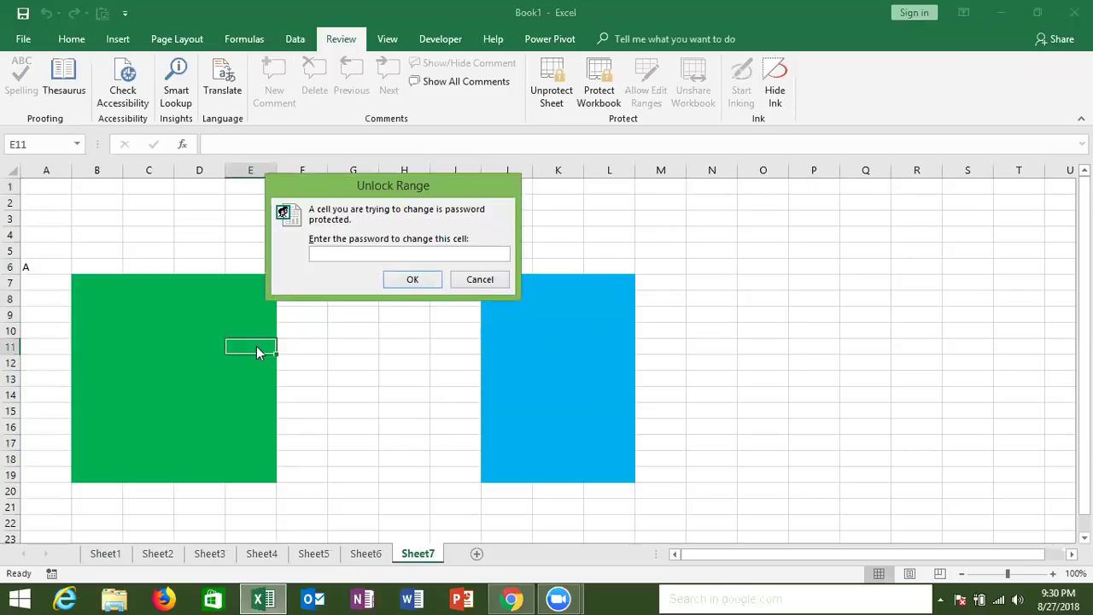
pyautogui.write('1')
pyautogui.press('Return')
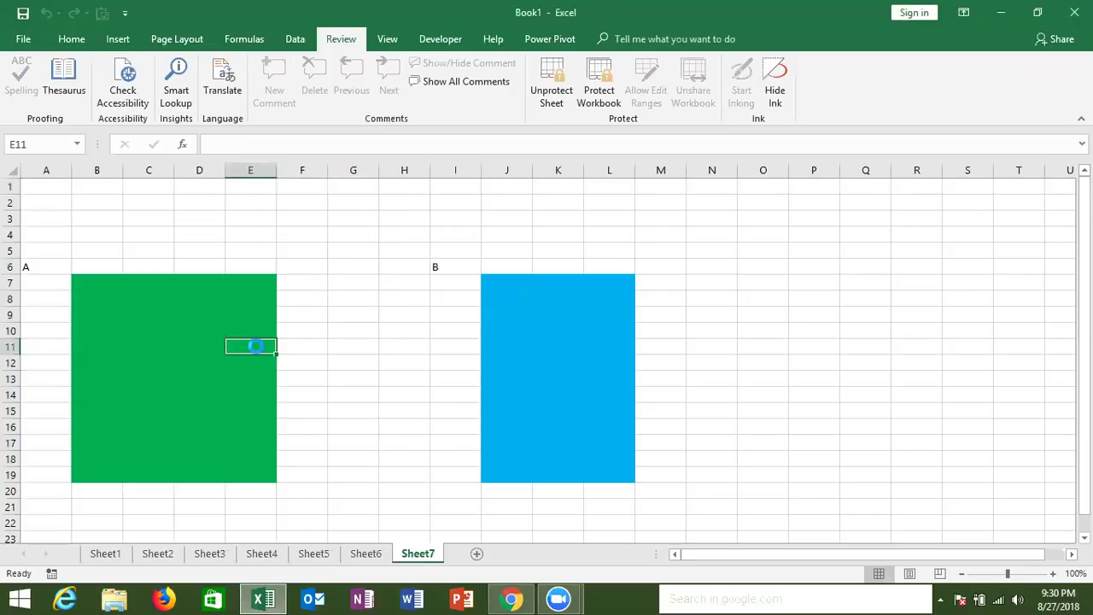
pyautogui.click(167, 328)
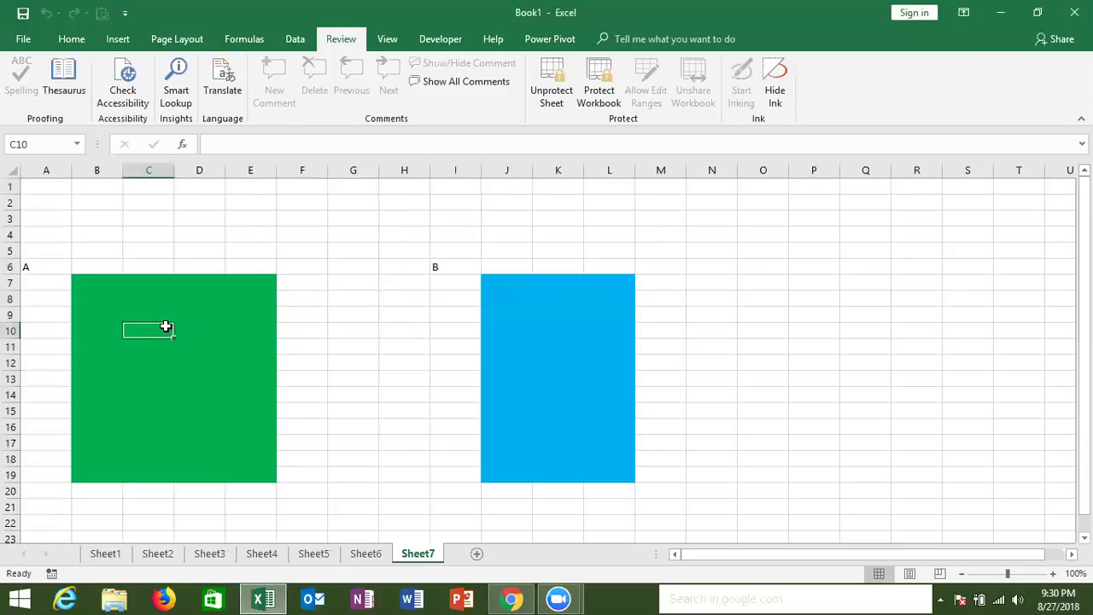
pyautogui.write('chg')
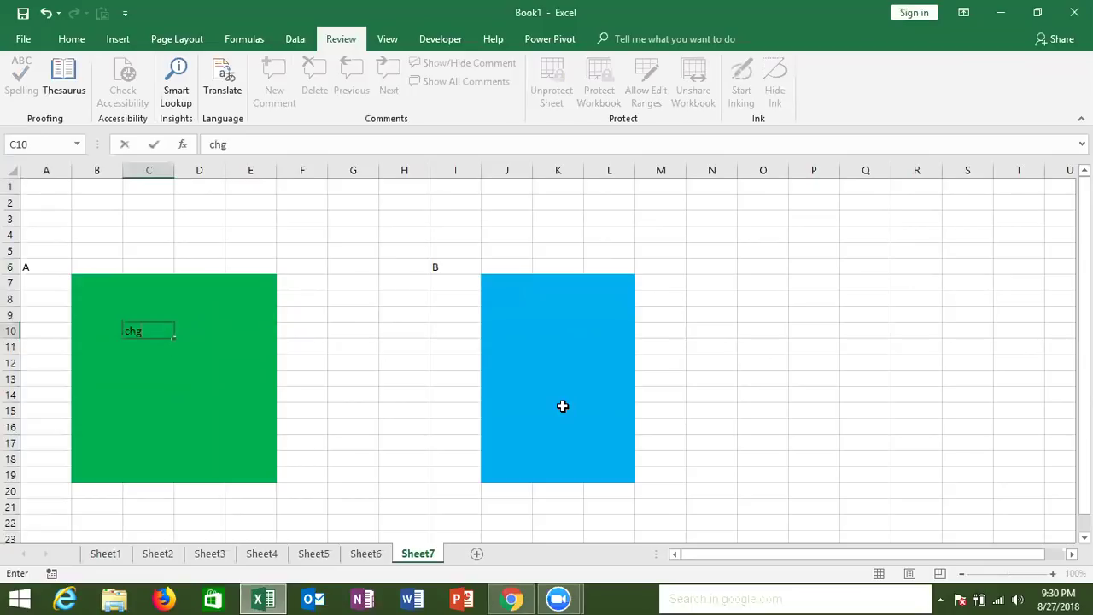
pyautogui.doubleClick(558, 409)
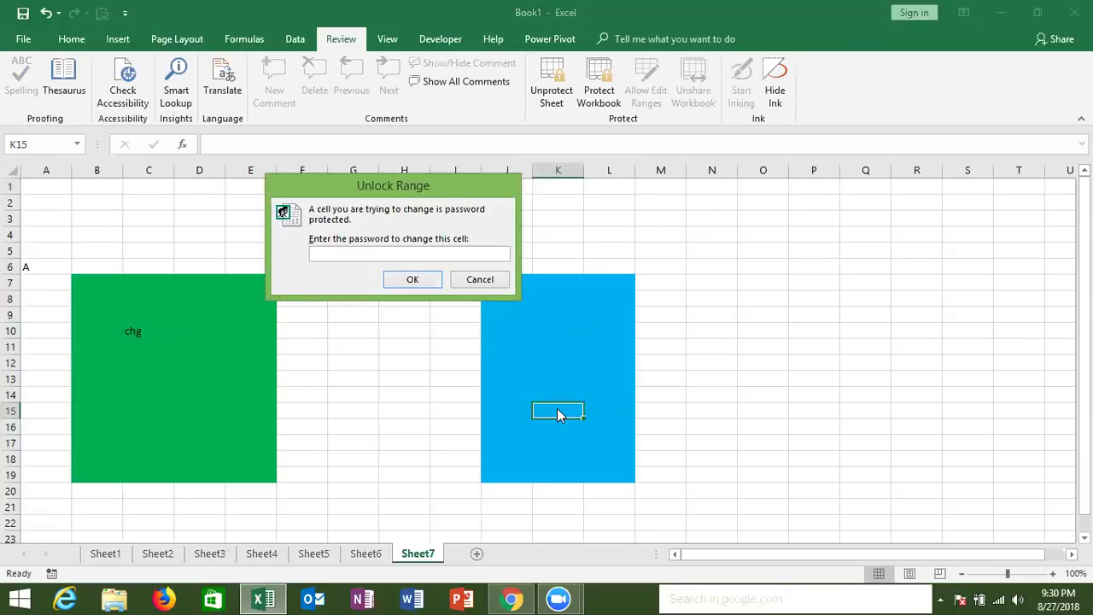
# Step: Cancel the blue range's Unlock Range password prompt, leaving that range unchanged
pyautogui.press('Escape')
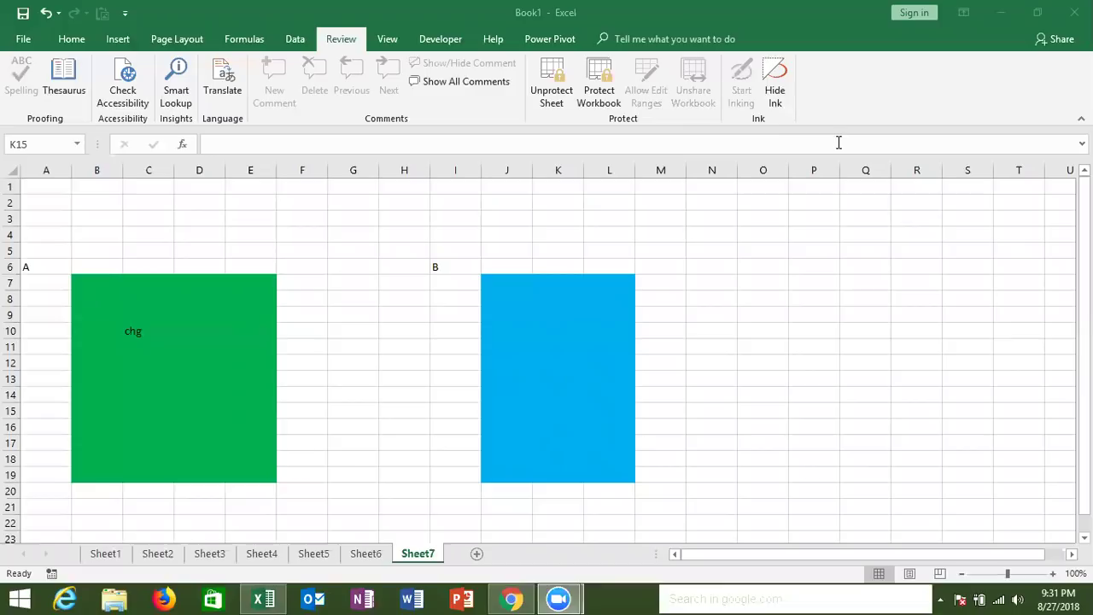
pyautogui.click(411, 556)
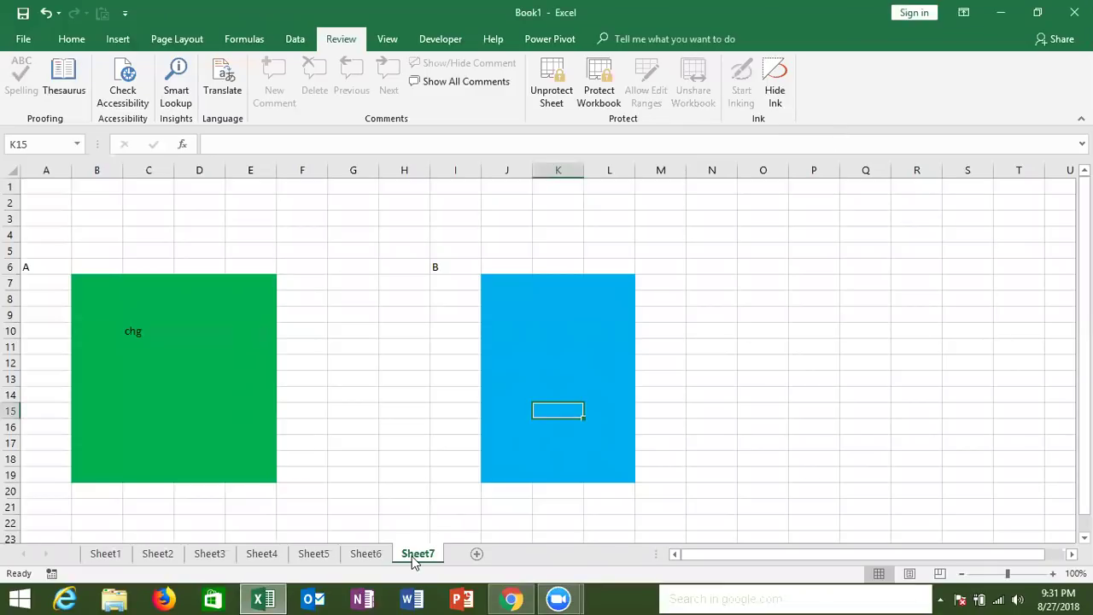
pyautogui.rightClick(412, 556)
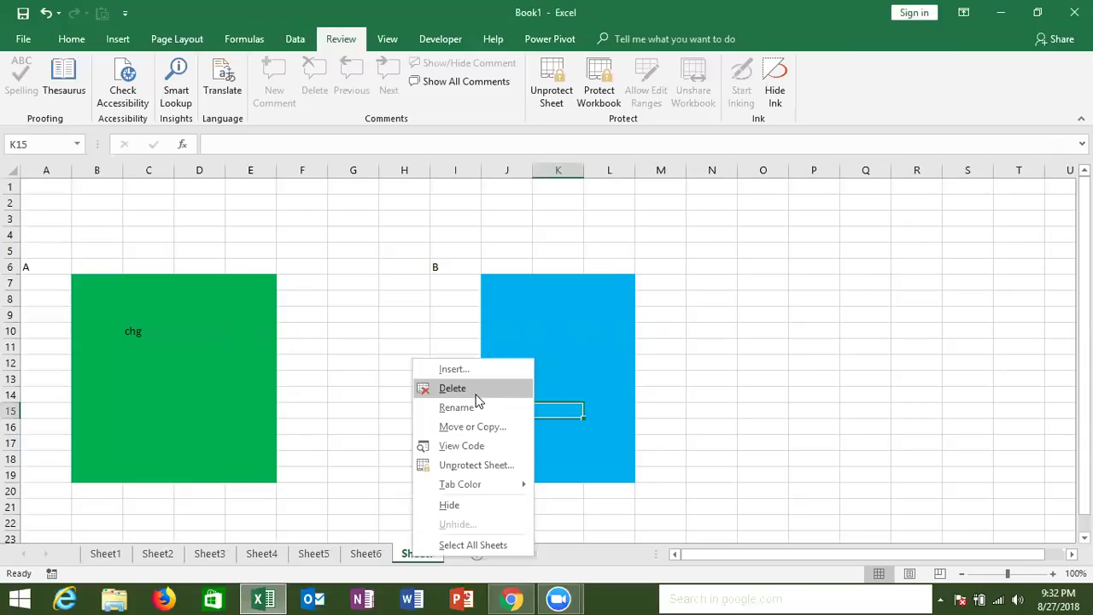
pyautogui.press('Escape')
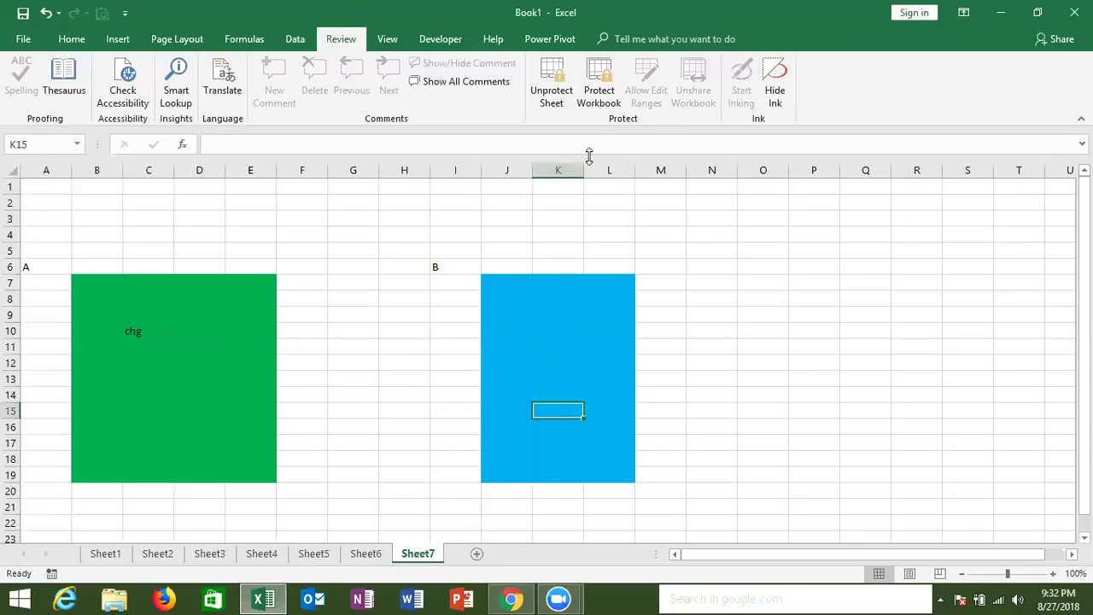
# Step: Protect the workbook structure, then check which sheet-tab actions remain available without choosing any
pyautogui.click(603, 100)
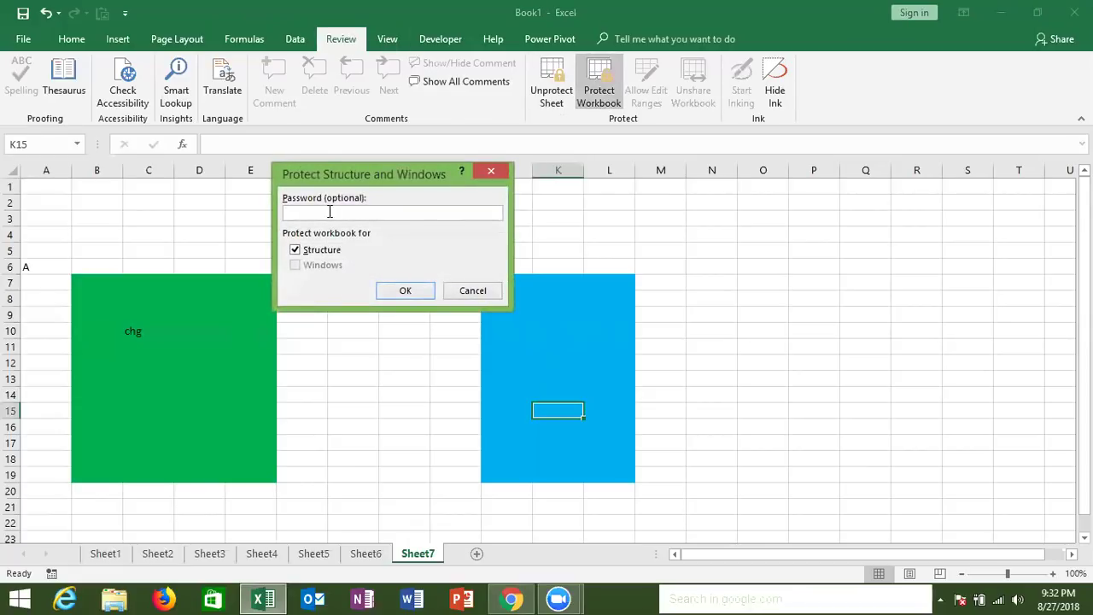
pyautogui.click(410, 296)
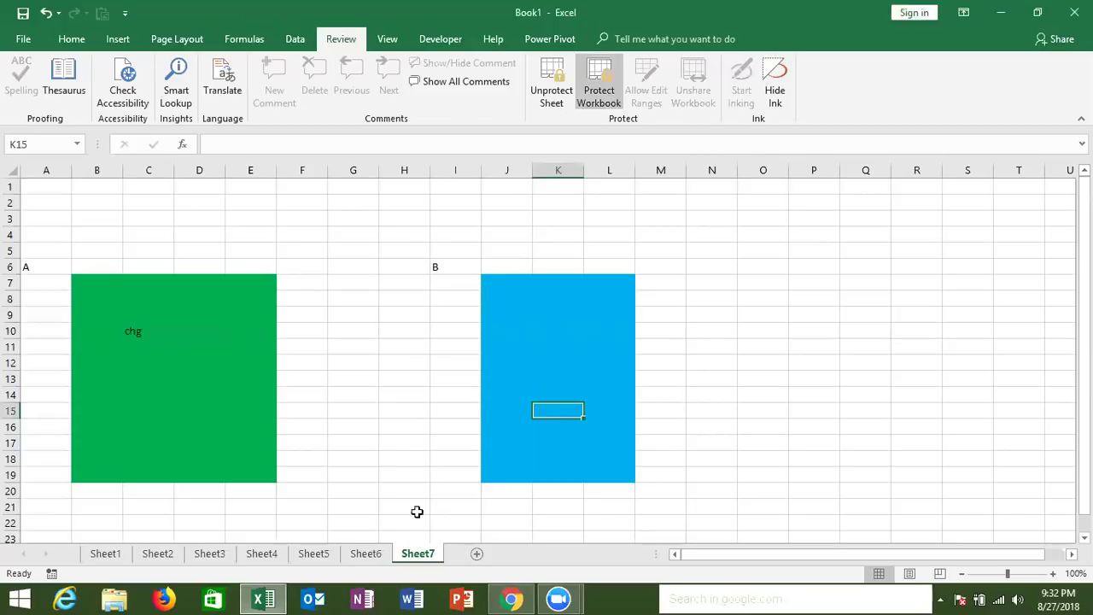
pyautogui.rightClick(417, 558)
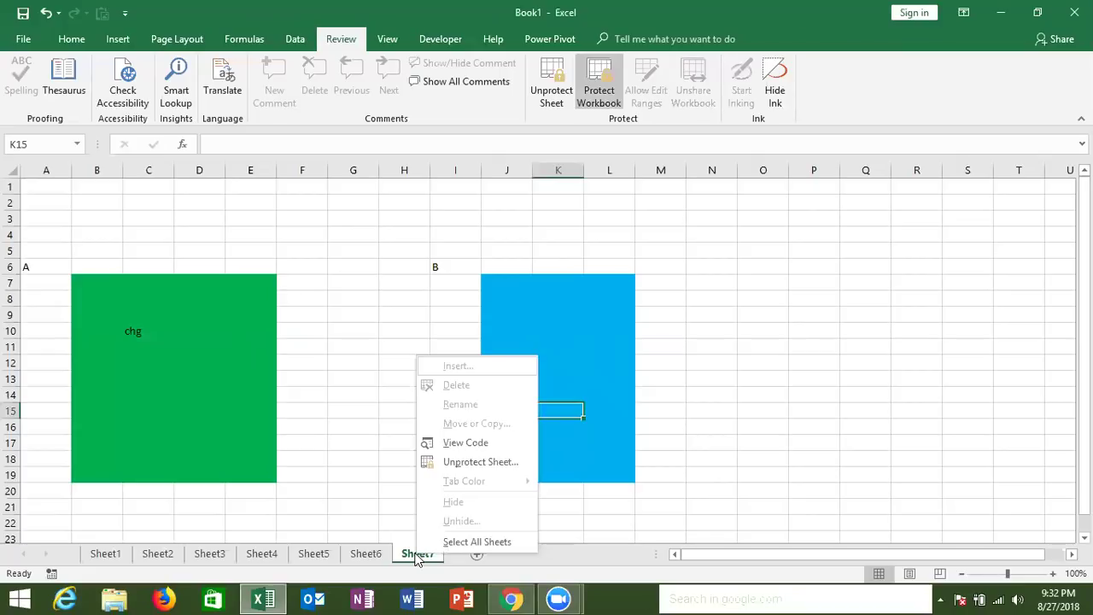
pyautogui.click(289, 373)
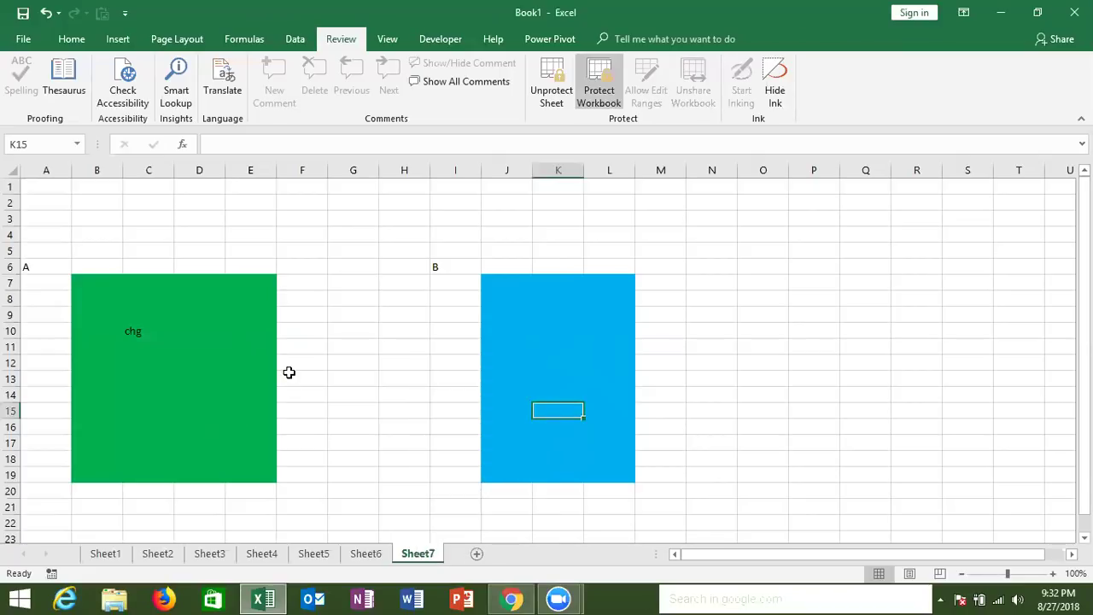
# Step: Review the Save As General Options open and modify password fields, then cancel without saving
pyautogui.click(35, 47)
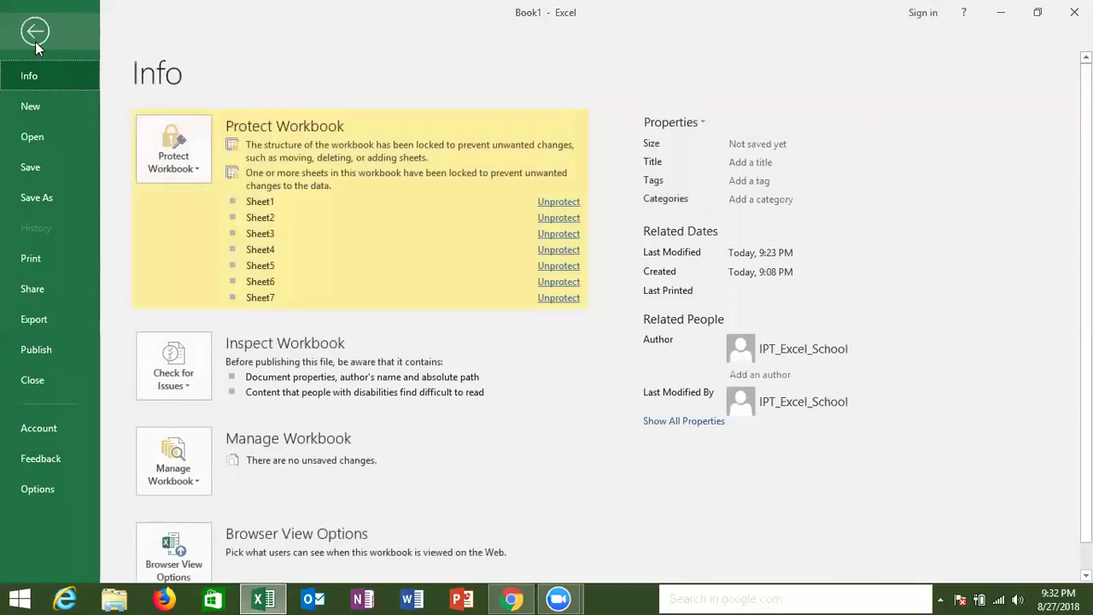
pyautogui.click(49, 196)
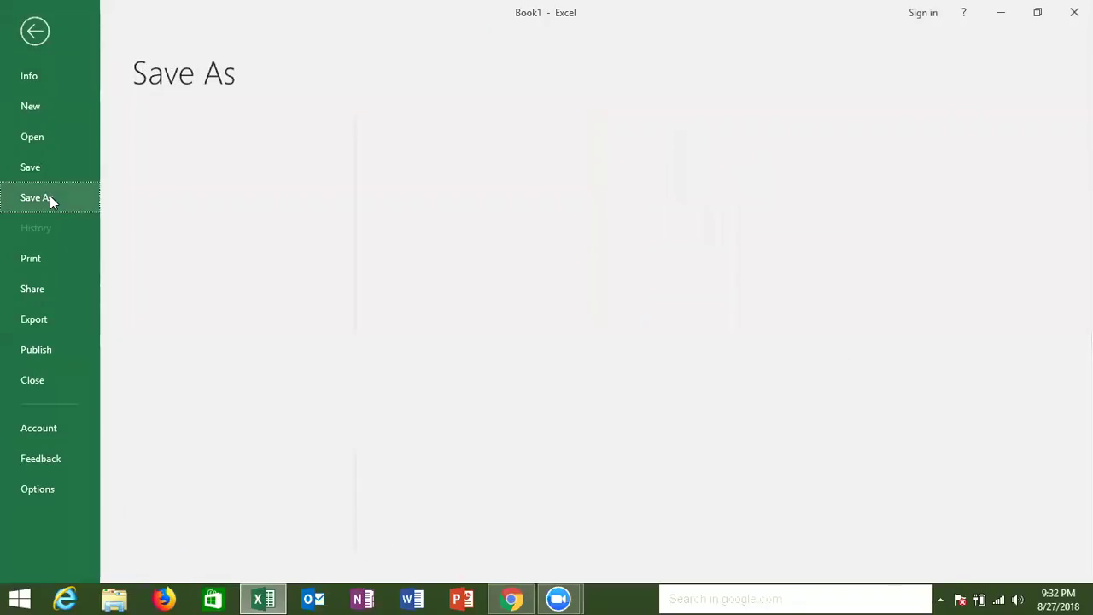
pyautogui.click(280, 309)
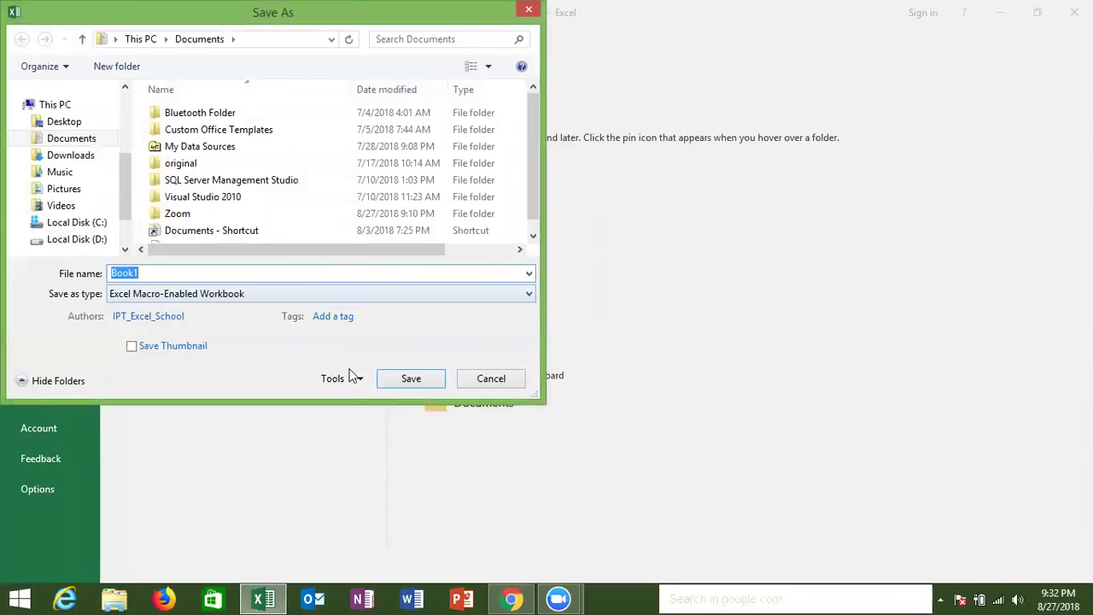
pyautogui.click(359, 382)
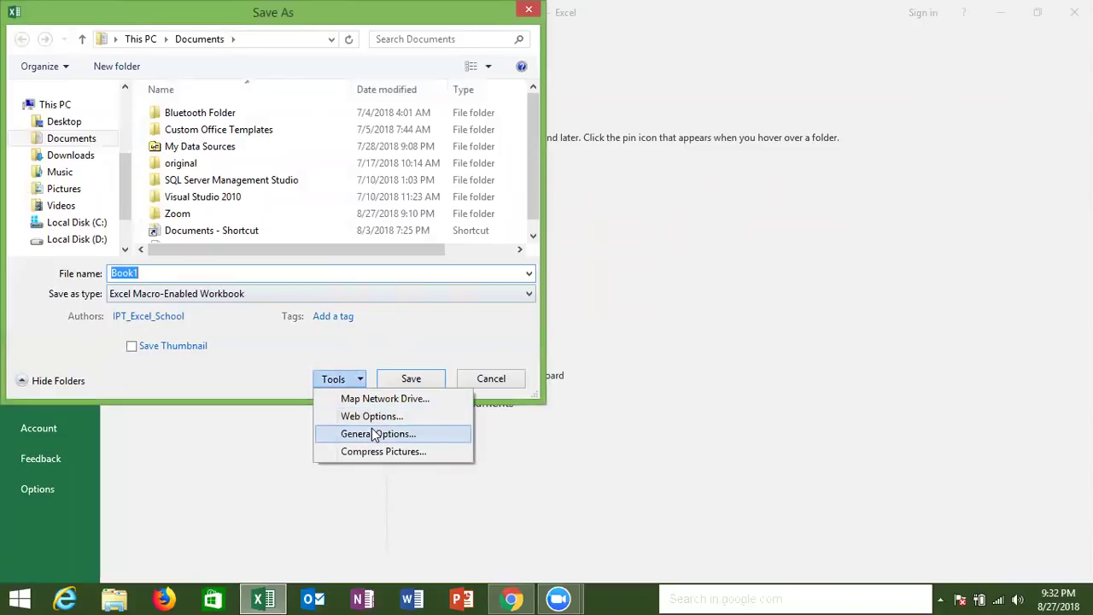
pyautogui.click(373, 434)
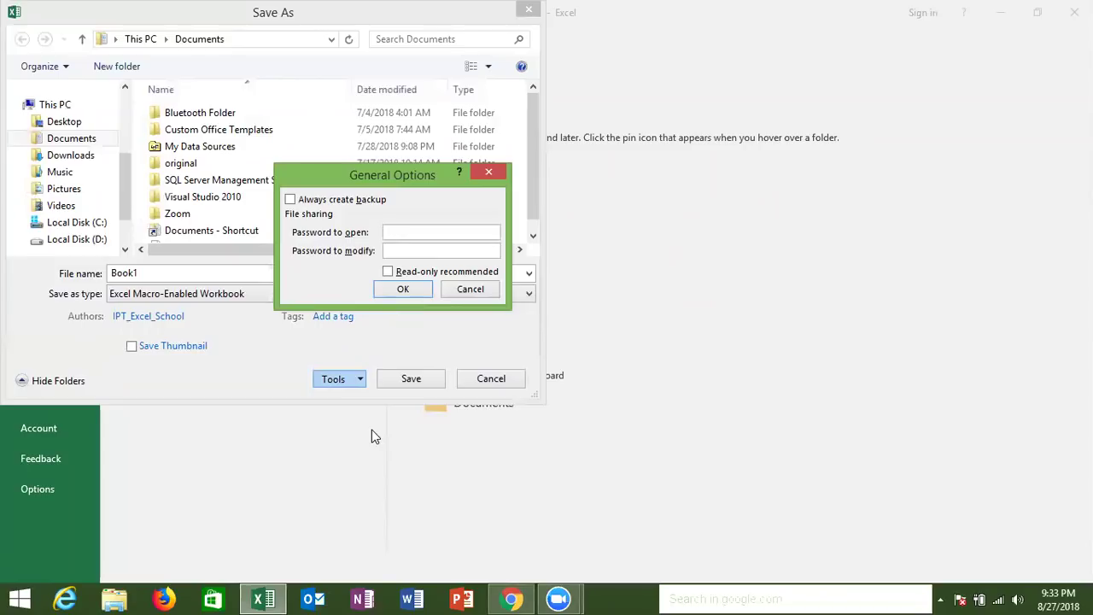
pyautogui.click(489, 289)
pyautogui.click(484, 371)
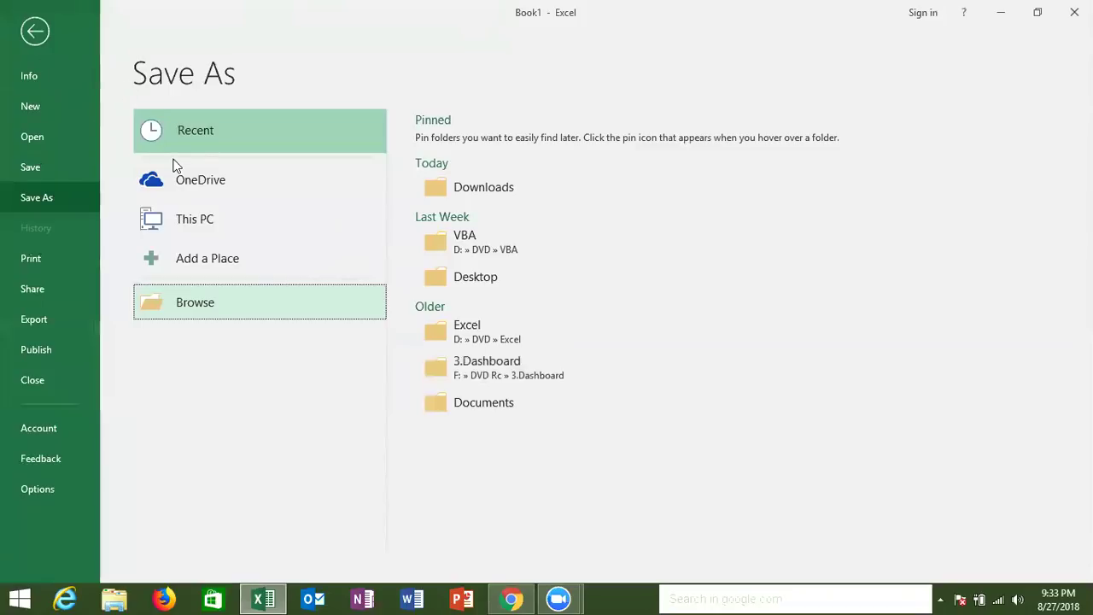
# Step: Open Protect Workbook's Encrypt with Password prompt, cancel it with no password, and leave Backstage
pyautogui.click(34, 77)
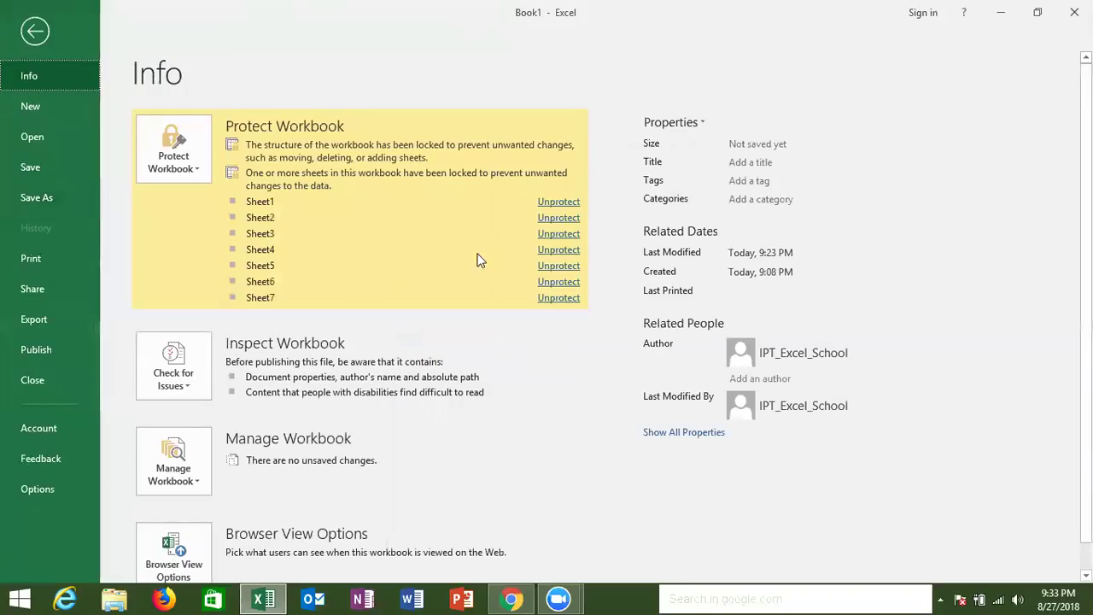
pyautogui.click(199, 176)
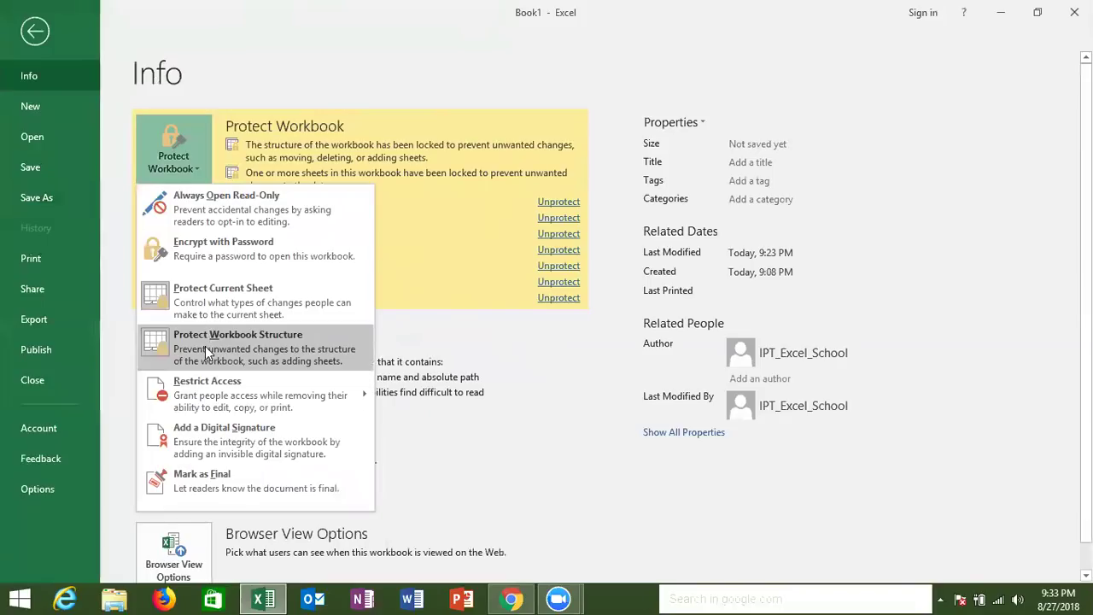
pyautogui.click(216, 260)
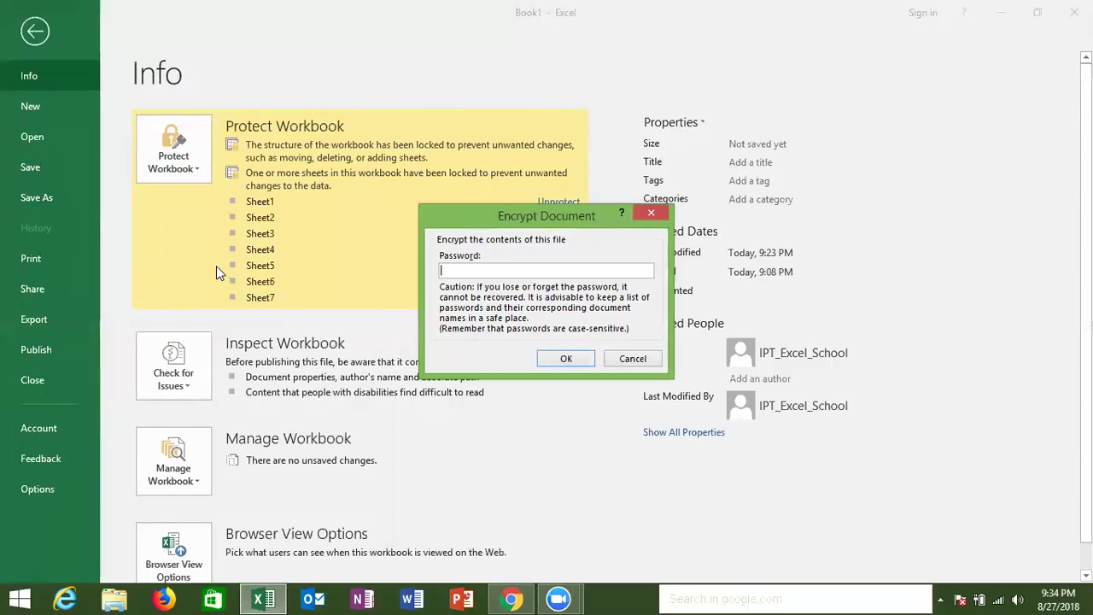
pyautogui.press('Escape')
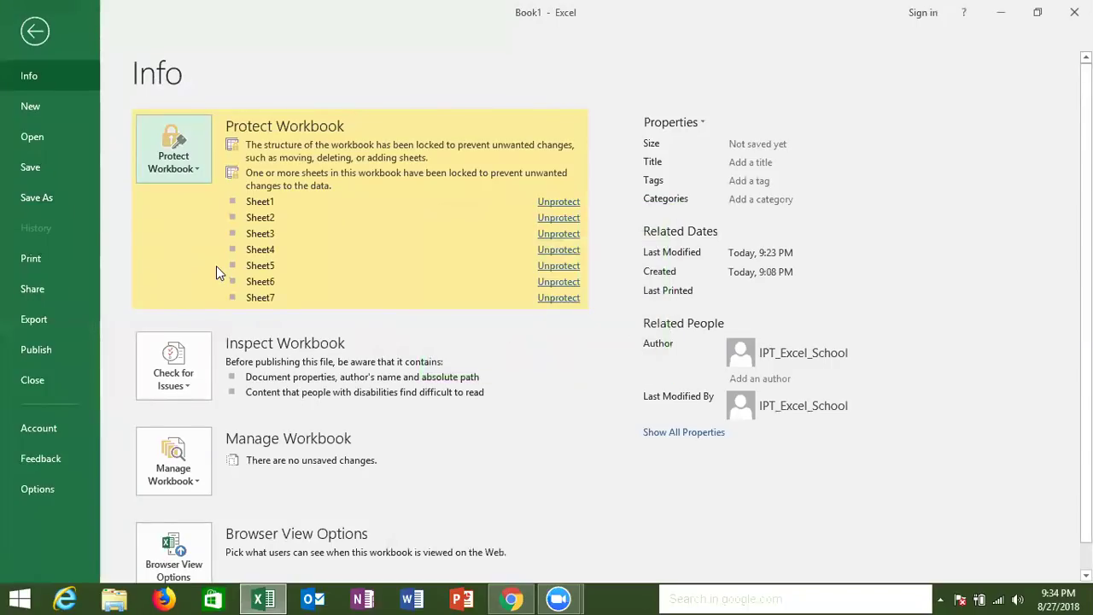
pyautogui.press('Escape')
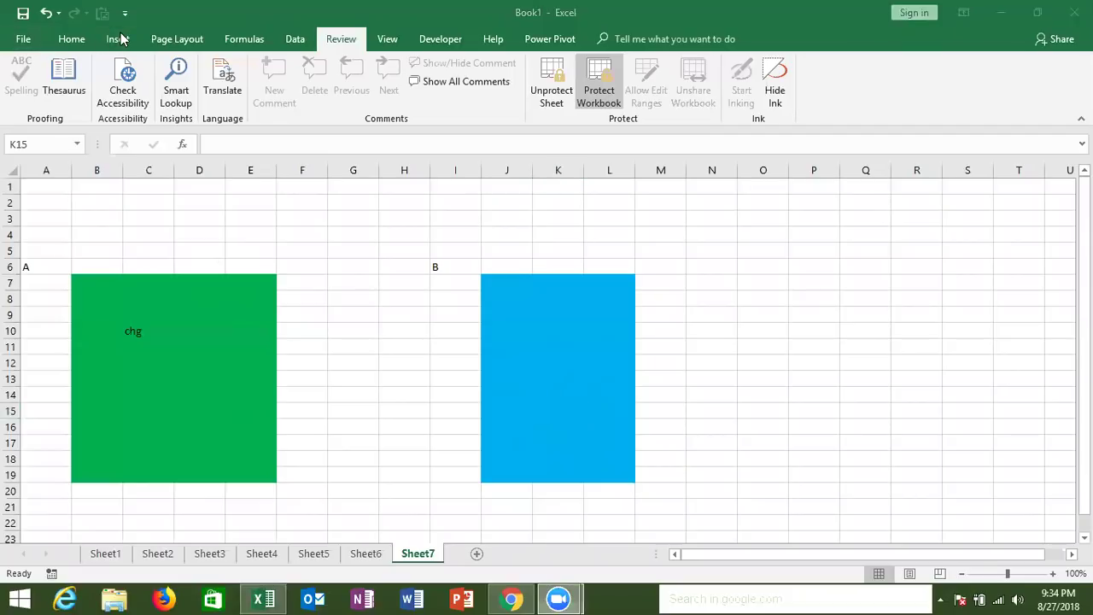
# Step: Select cell F3, then open Encrypt with Password from the Info page and cancel it unset
pyautogui.press('Escape')
pyautogui.click(302, 217)
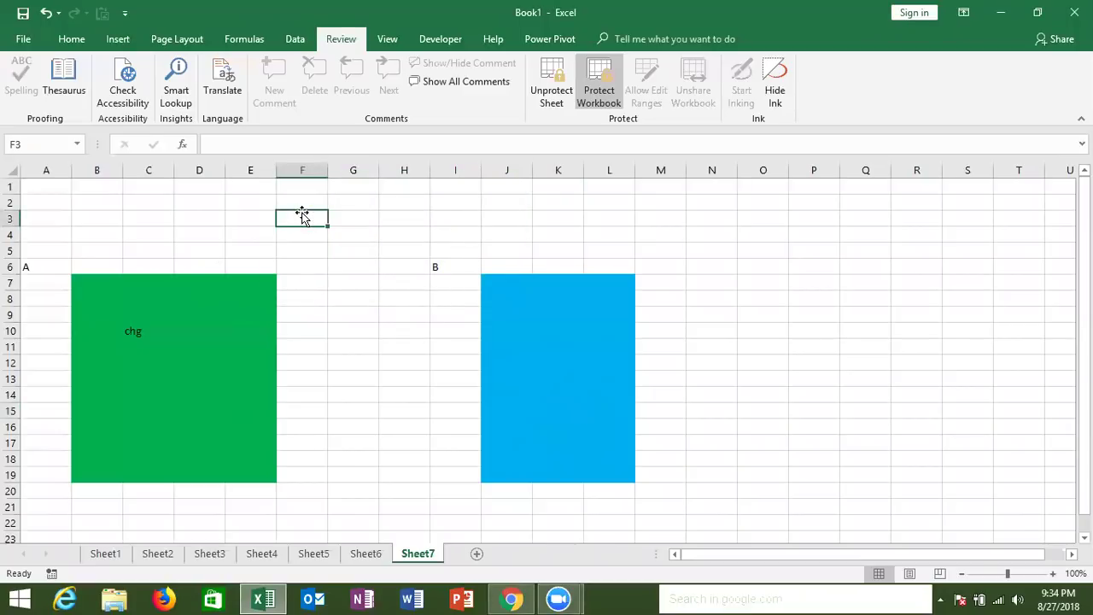
pyautogui.click(26, 40)
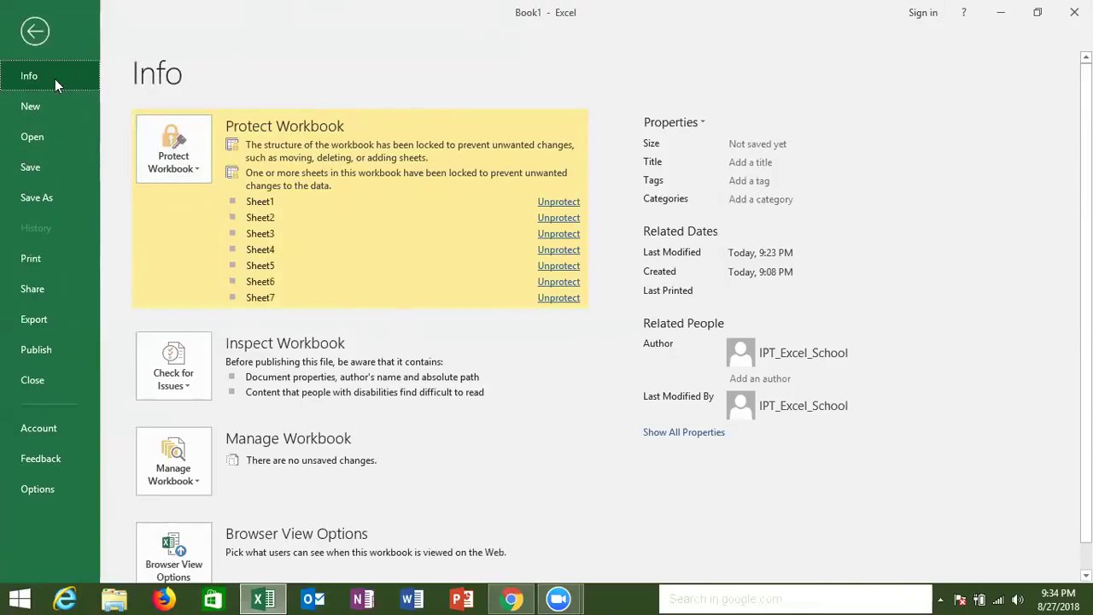
pyautogui.click(163, 166)
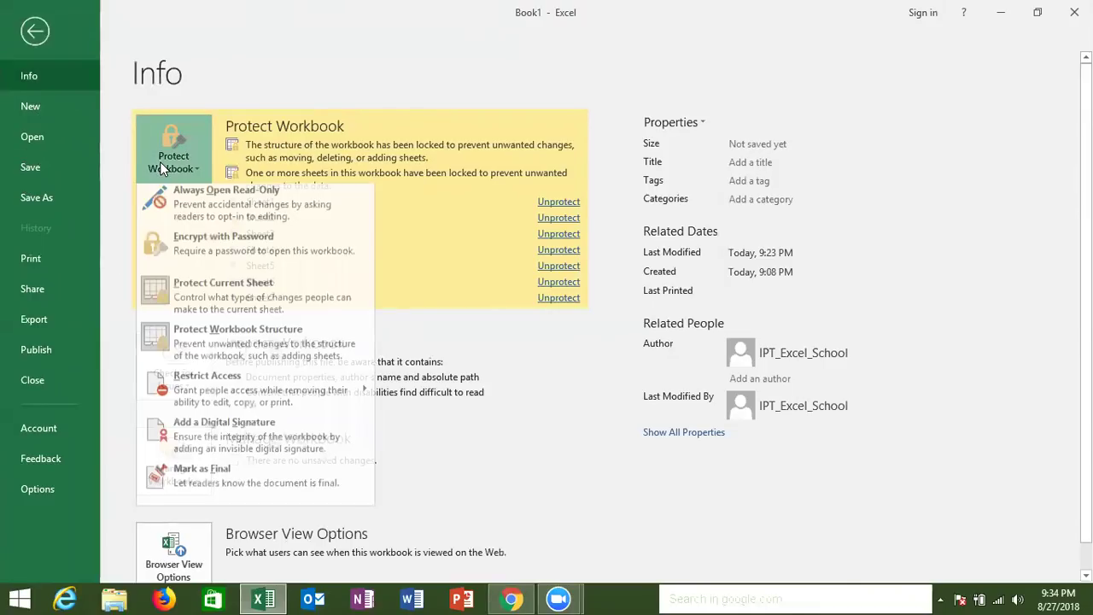
pyautogui.click(205, 256)
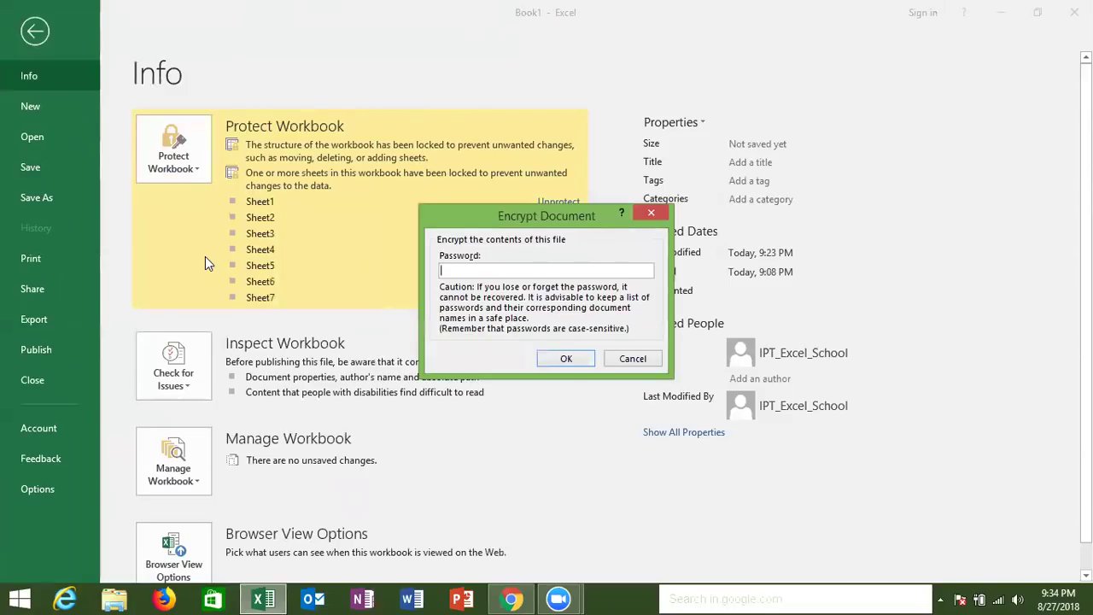
pyautogui.click(633, 358)
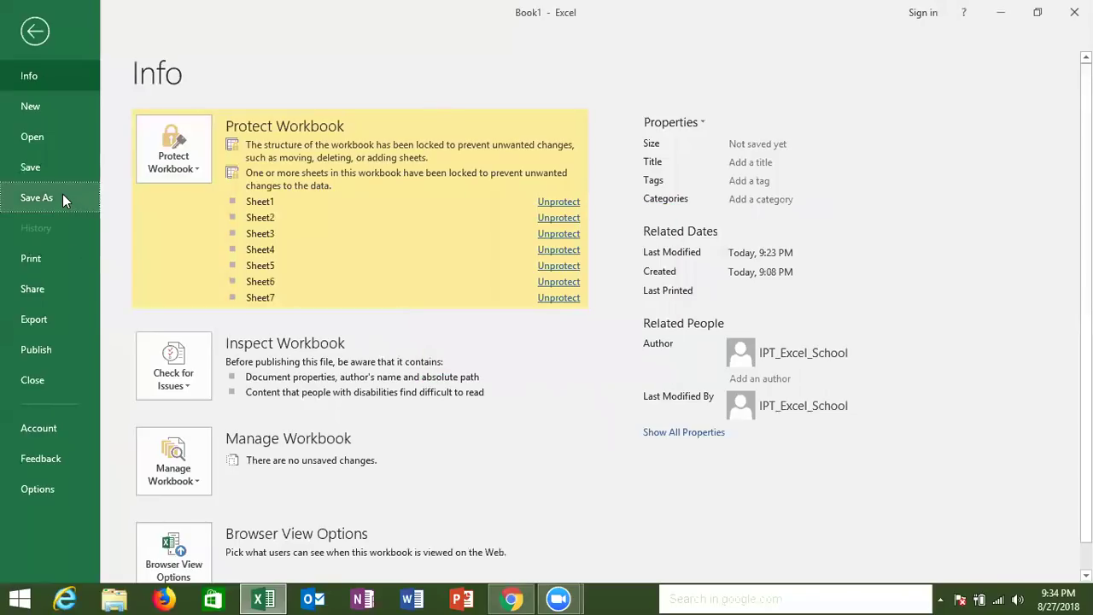
# Step: Revisit the Save As password to open and modify options, set none, and return to the worksheet
pyautogui.click(62, 195)
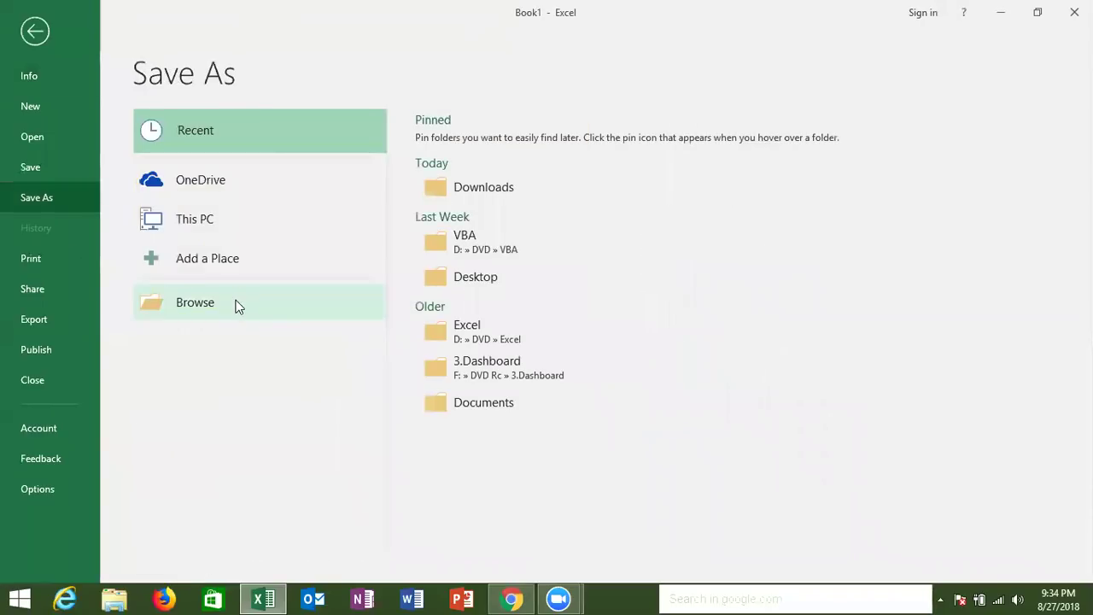
pyautogui.click(238, 307)
pyautogui.click(348, 381)
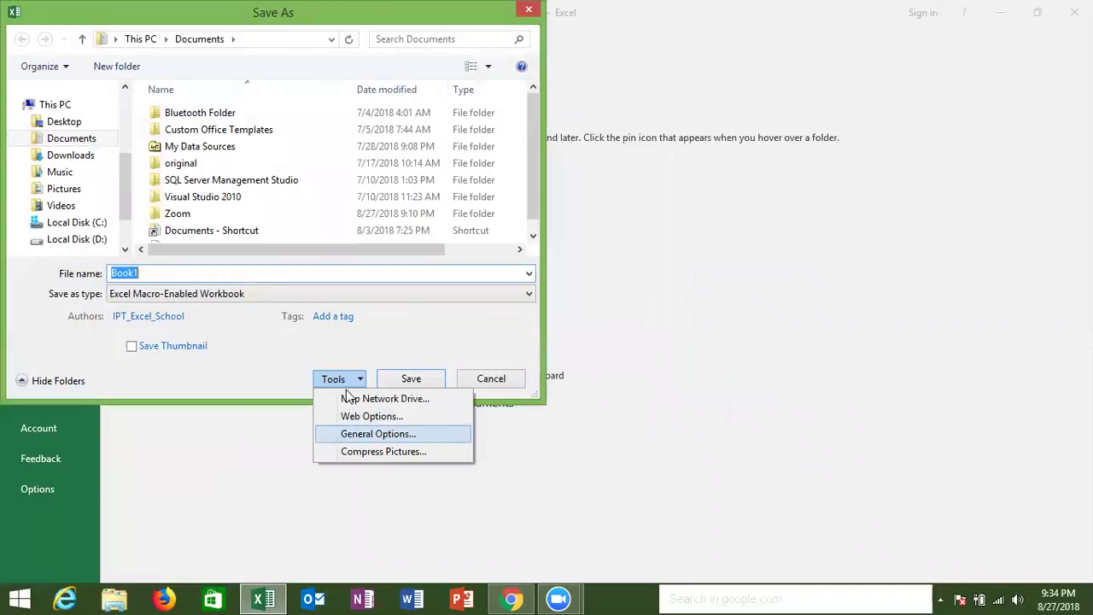
pyautogui.click(384, 433)
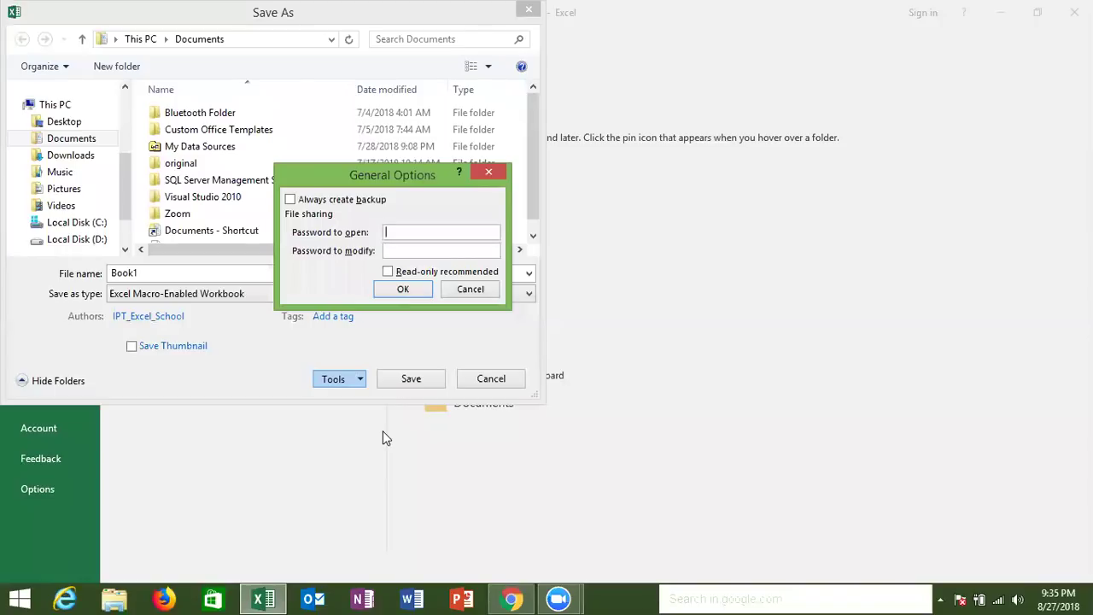
pyautogui.press('Return')
pyautogui.press('Return')
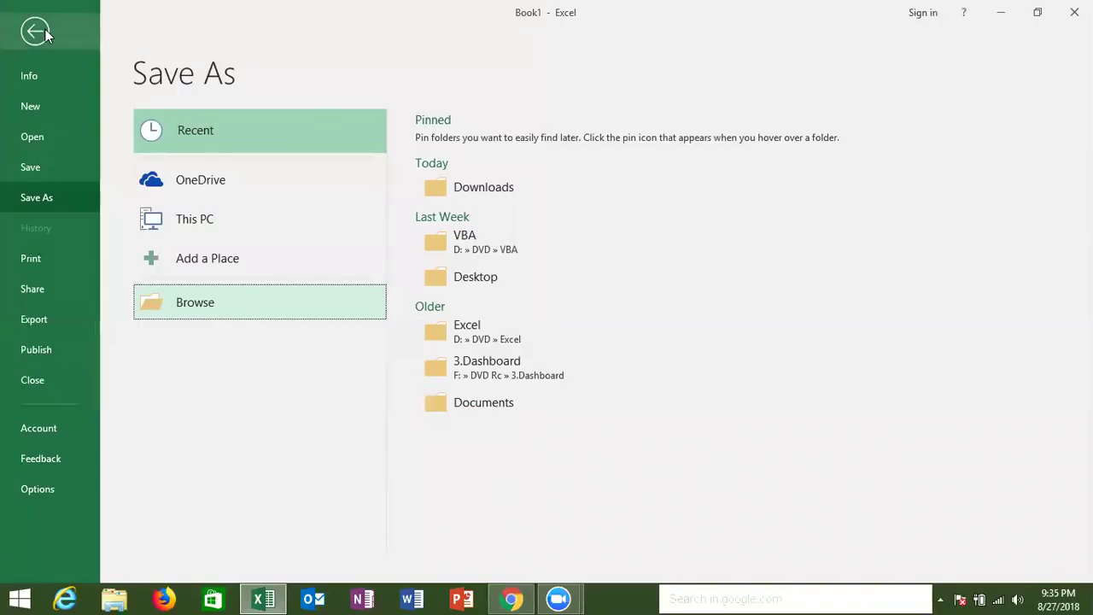
pyautogui.click(45, 29)
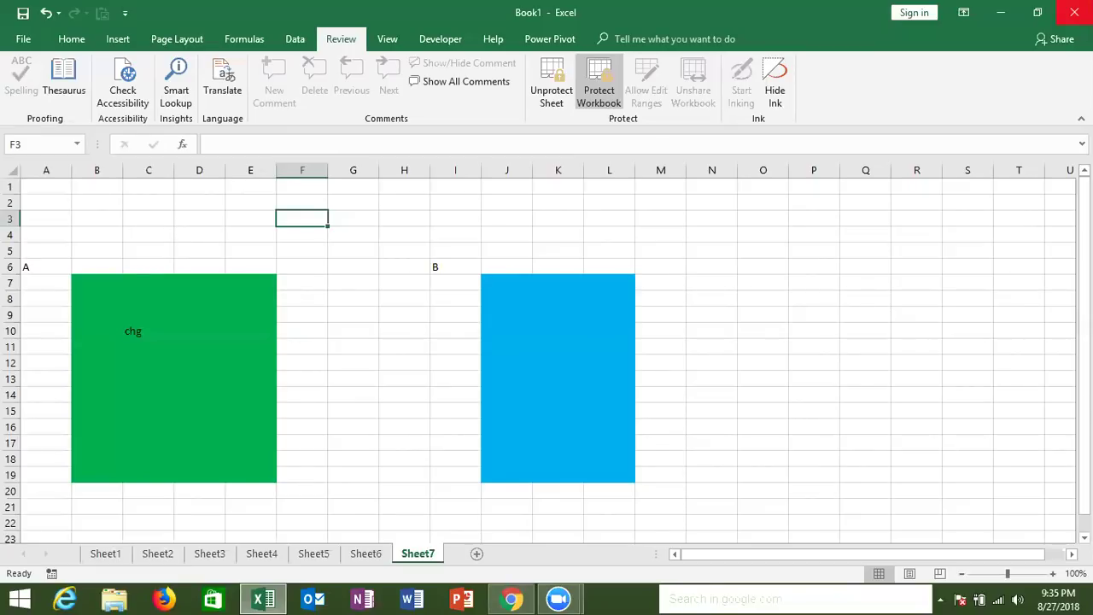
# Step: Close the Book1 window and choose Don't Save to discard the changes
pyautogui.click(1075, 12)
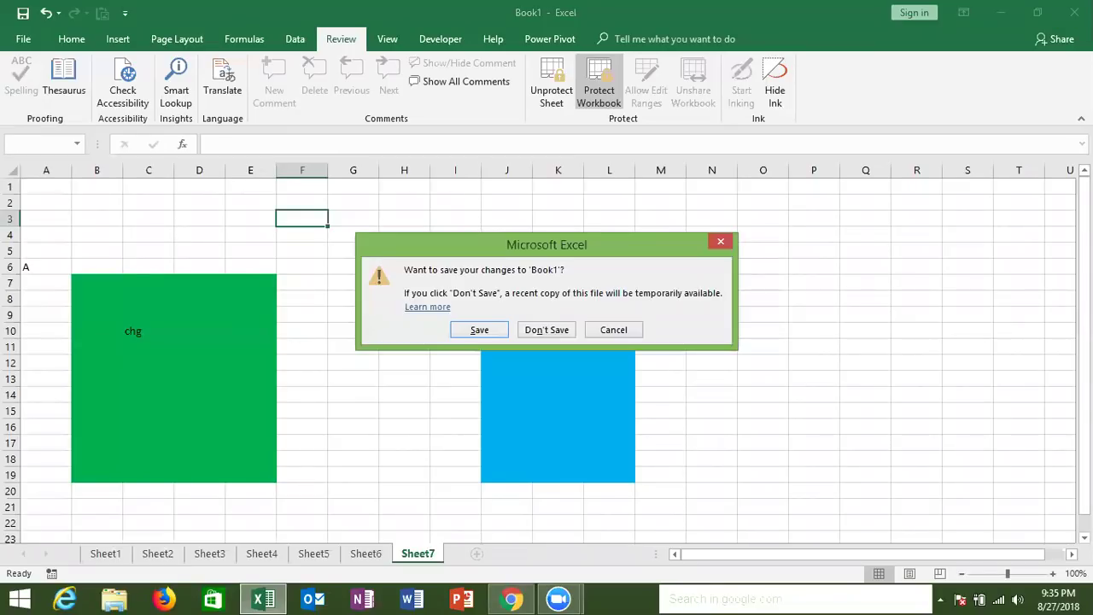
pyautogui.click(555, 329)
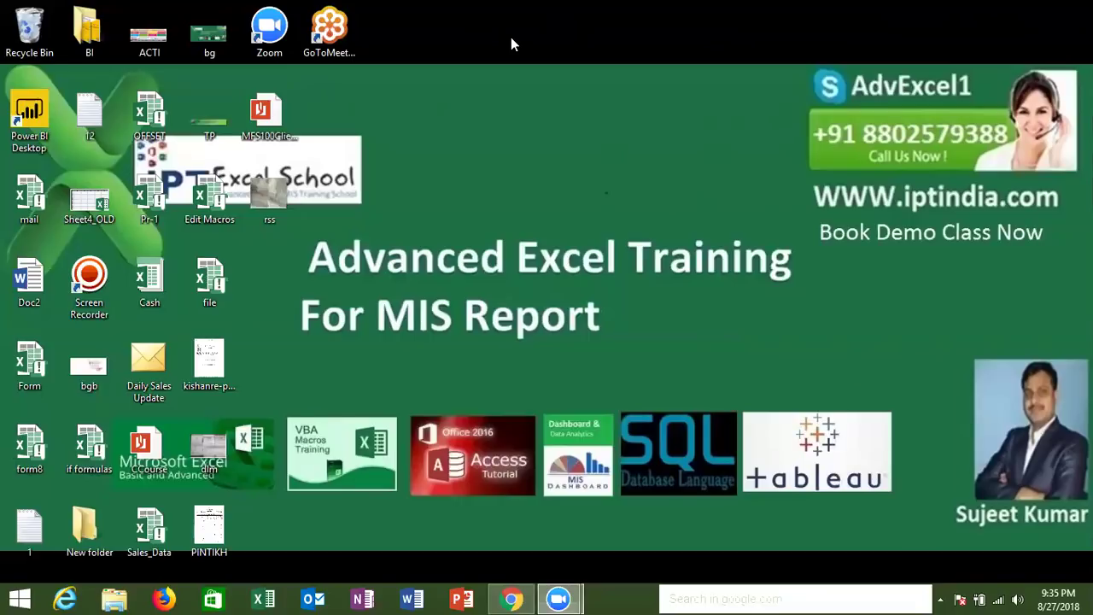
# Step: Bring up Zoom's End Meeting prompt to end for everyone or just leave
pyautogui.click(621, 17)
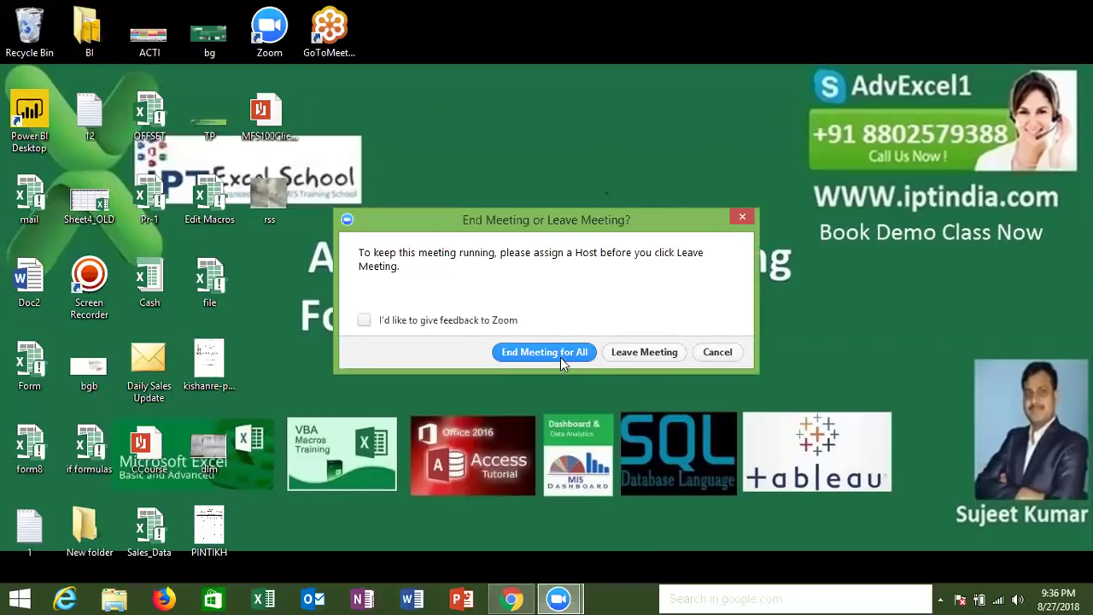